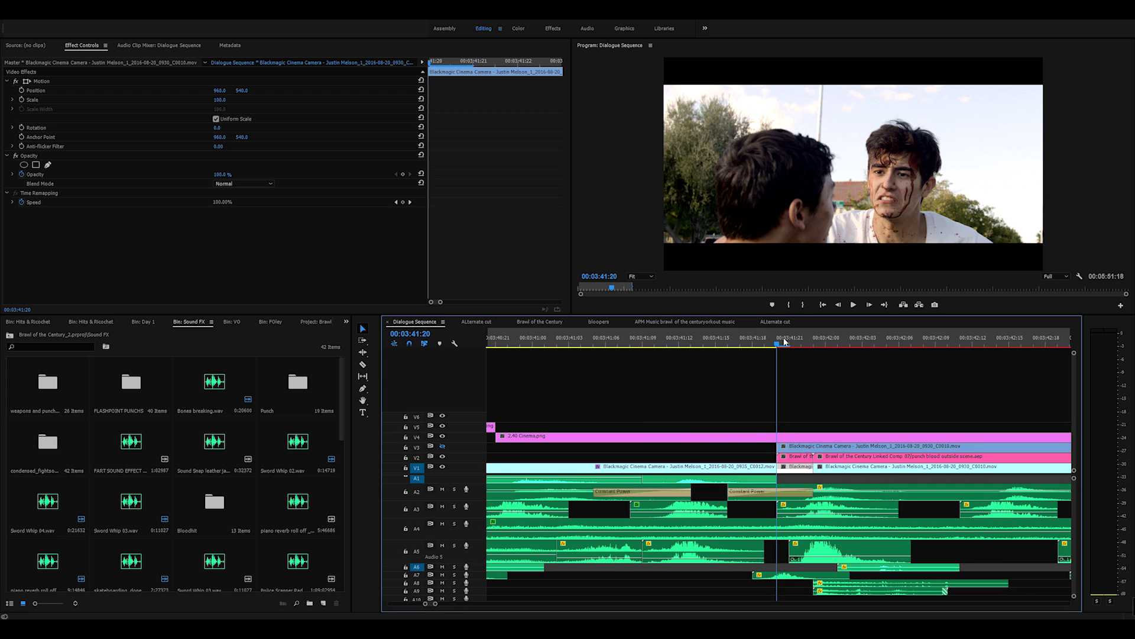
- Park the playhead at 00:03:41:20, select the V3 clip and show track V3 to view the raw punch footage
mouse_move(788, 341)
mouse_down()
mouse_move(820, 353)
mouse_move(899, 341)
mouse_move(780, 354)
mouse_up()
mouse_move(775, 343)
mouse_down()
mouse_move(763, 344)
mouse_move(778, 345)
mouse_up()
click(801, 451)
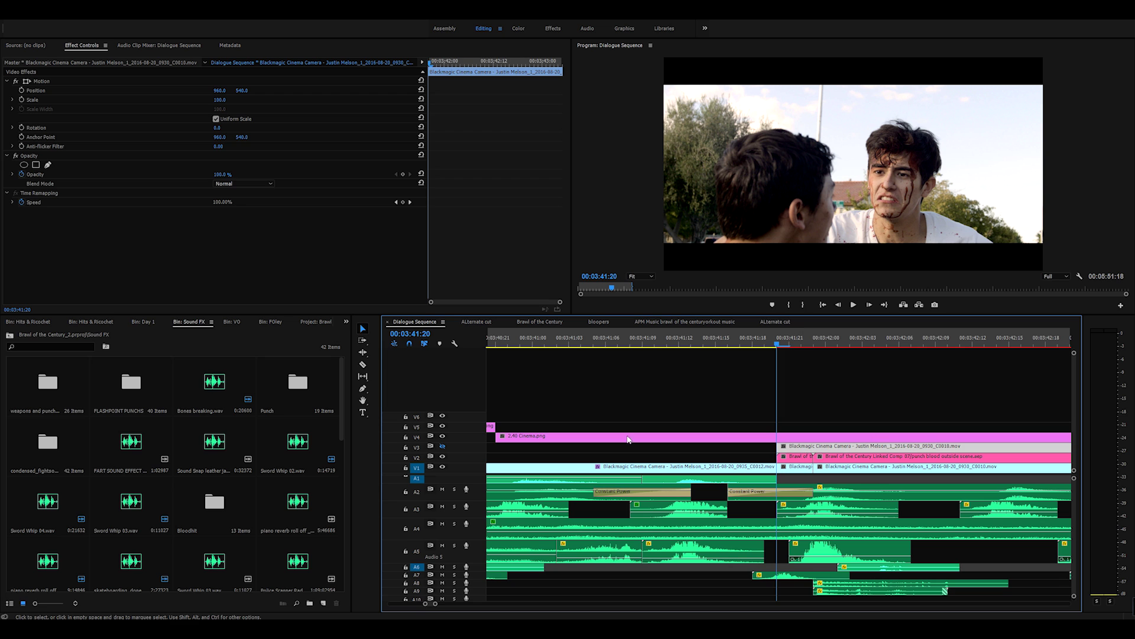
click(443, 447)
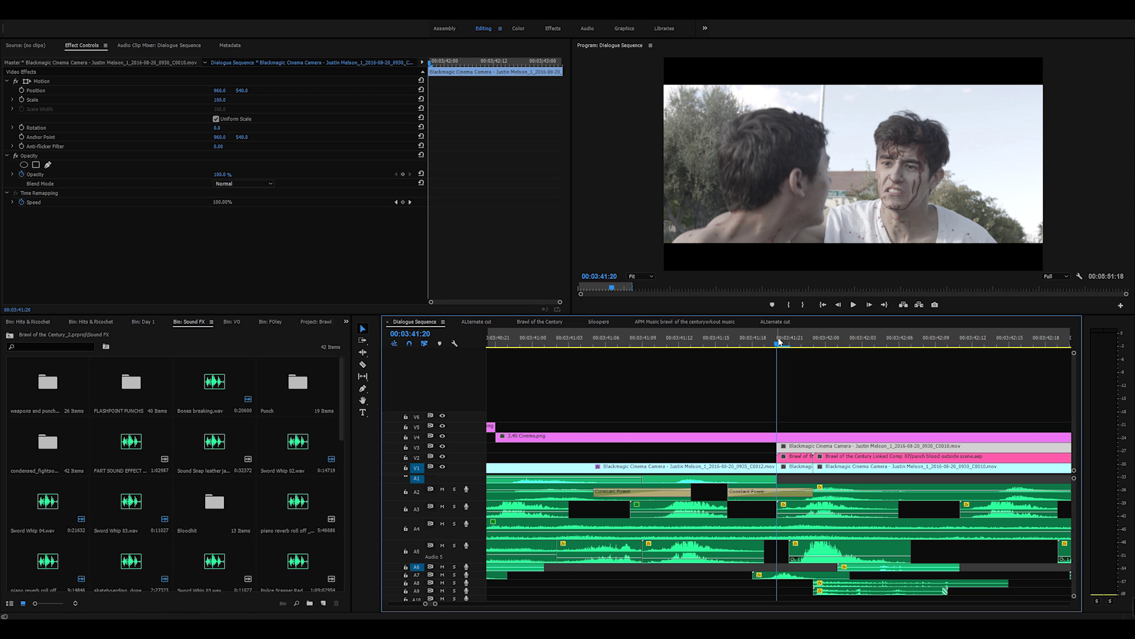
- Play the raw punch shot from 00:03:41:12 to review its original timing
drag(772, 343, 679, 359)
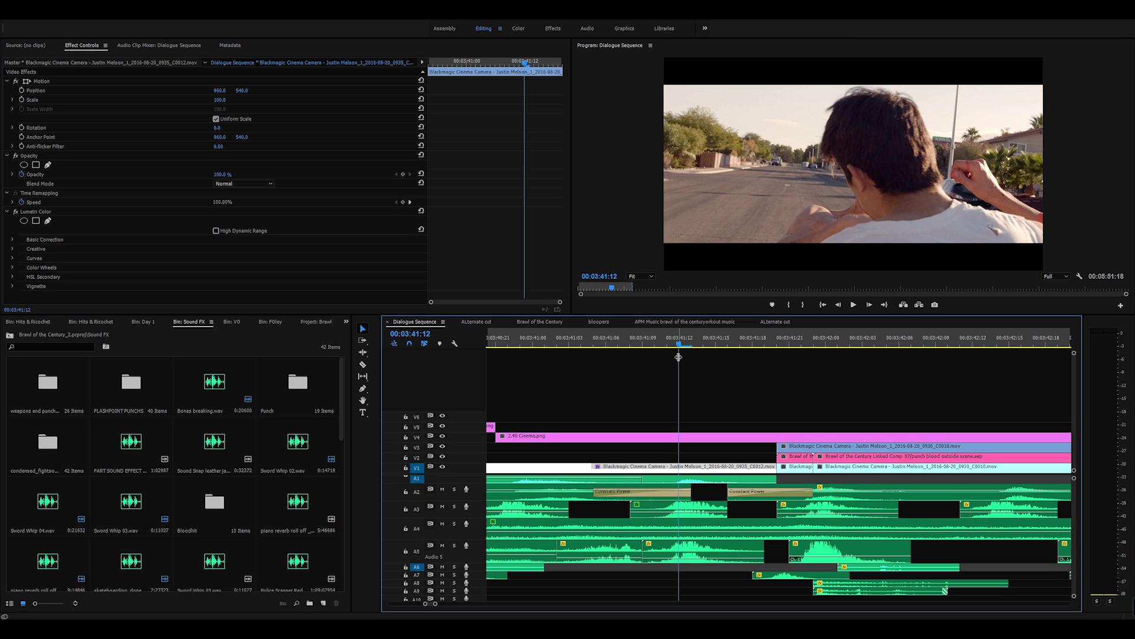
key(space)
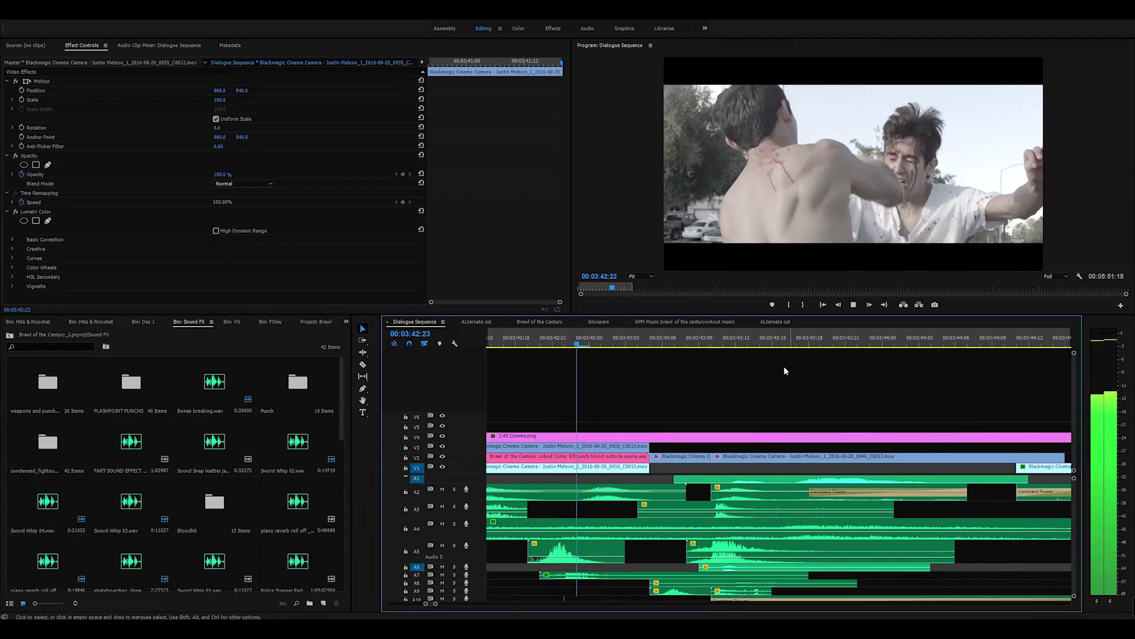
key(space)
key(minus)
key(minus)
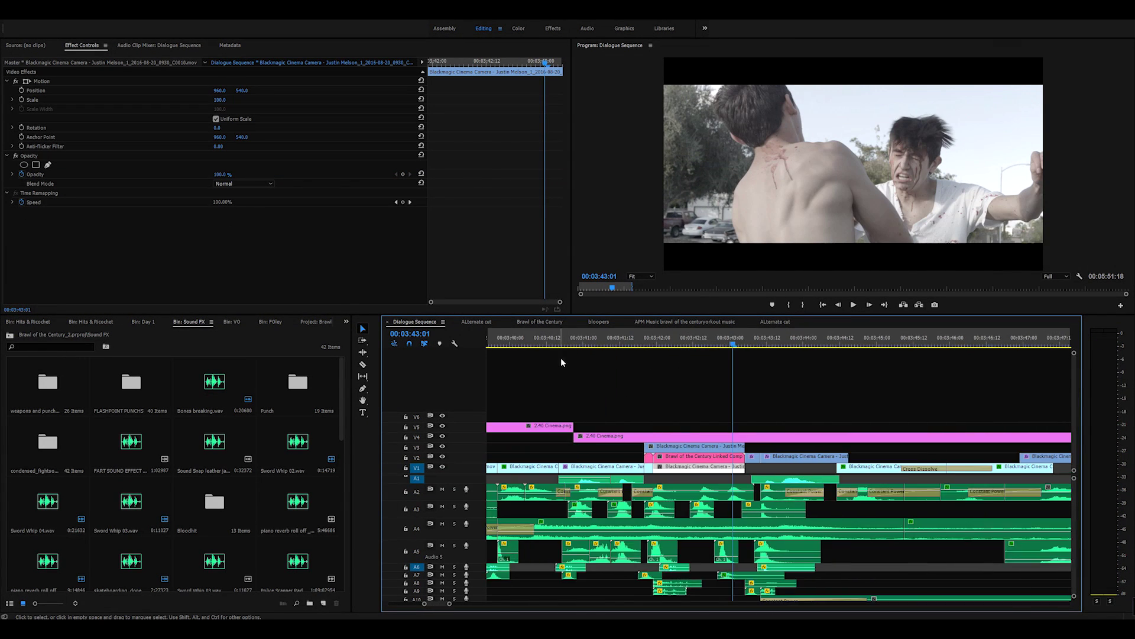
- Split the V3 punch clip at 00:03:41:23, trim the start of the second piece and close the gap
click(649, 339)
key(equal)
key(equal)
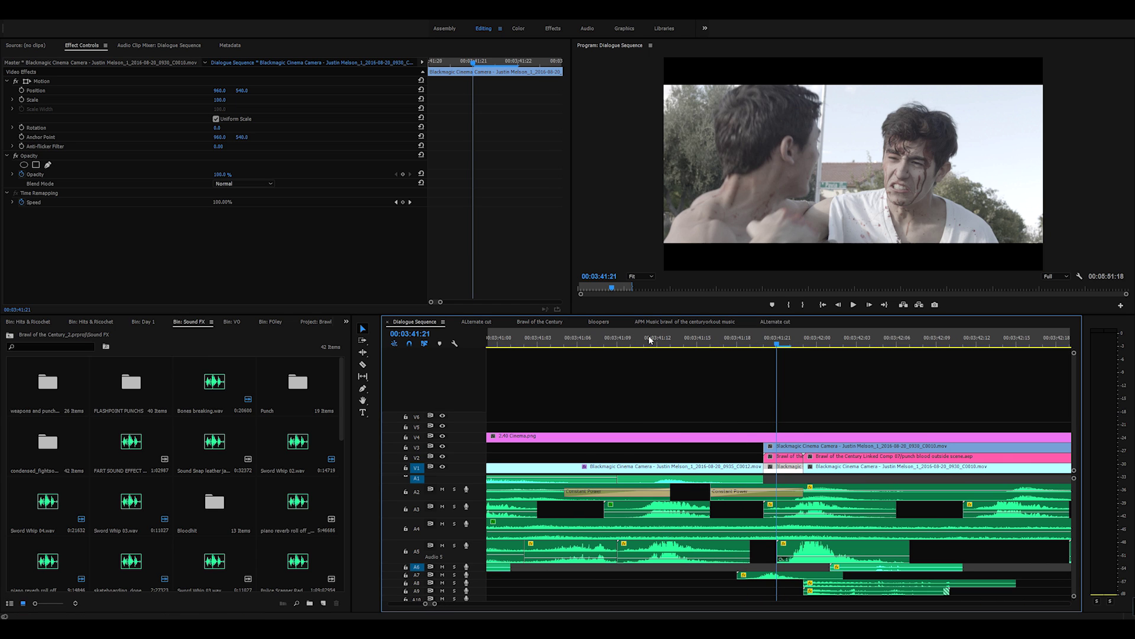
key(c)
key(Right)
key(Right)
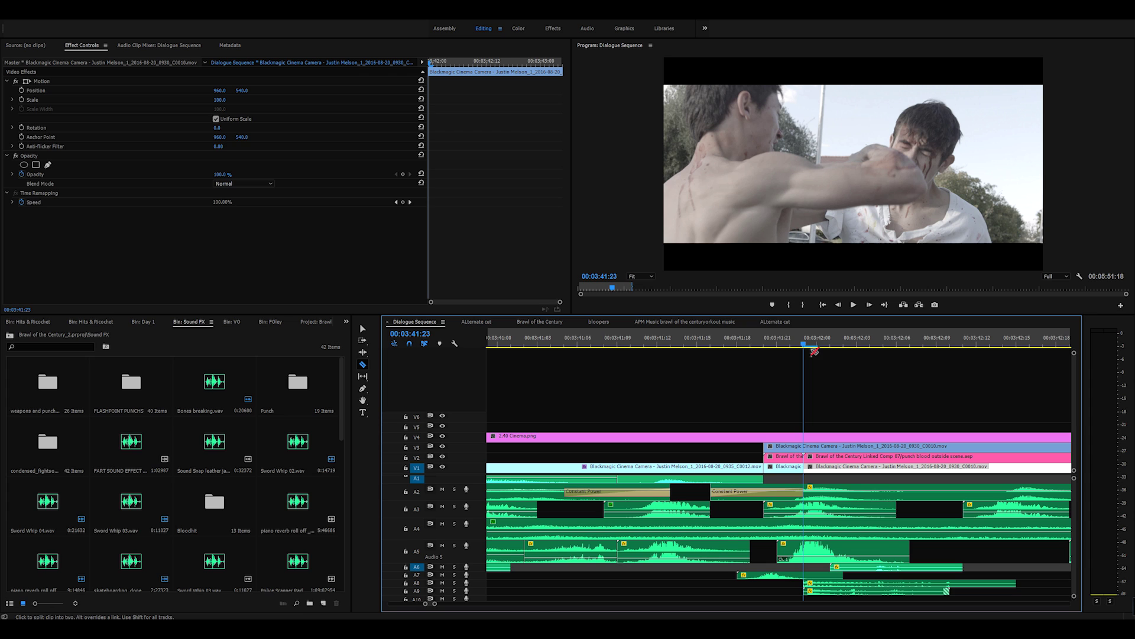
click(806, 448)
key(v)
drag(809, 449, 817, 449)
drag(830, 449, 818, 449)
click(758, 341)
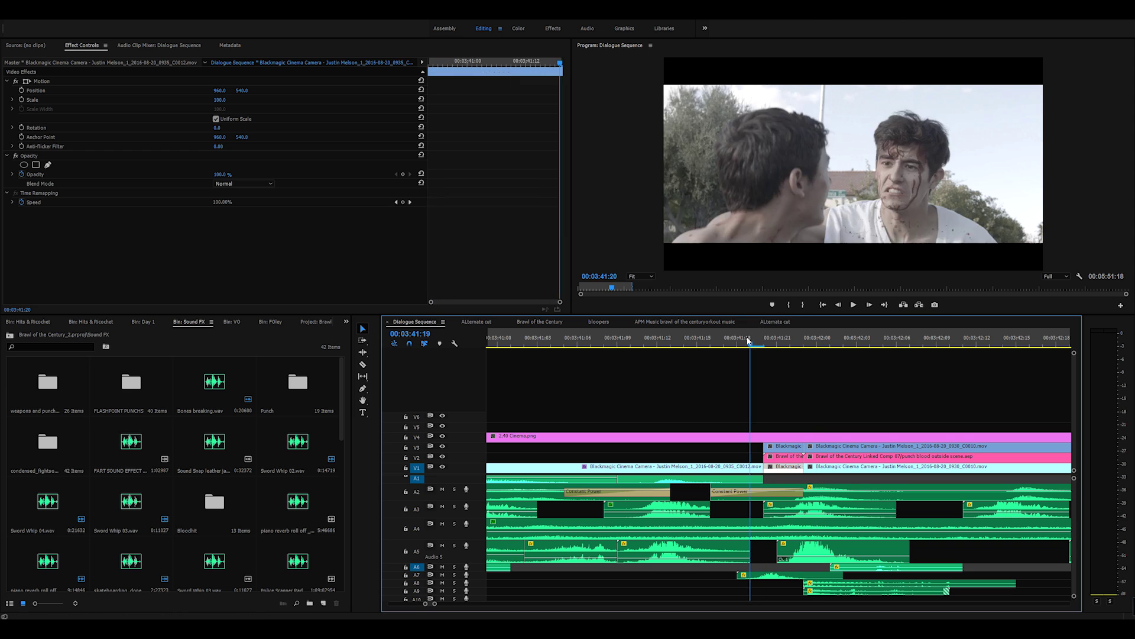
- Play back the shortened punch from before the cut to judge the faster hit
drag(758, 343, 658, 344)
key(space)
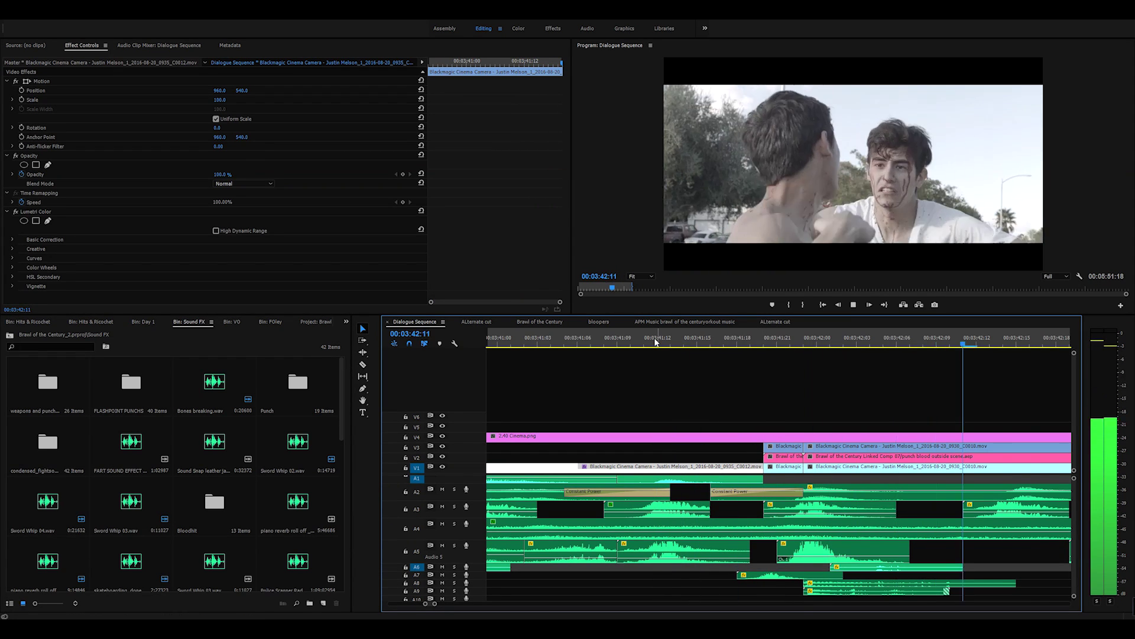
drag(584, 355, 570, 354)
key(minus)
key(minus)
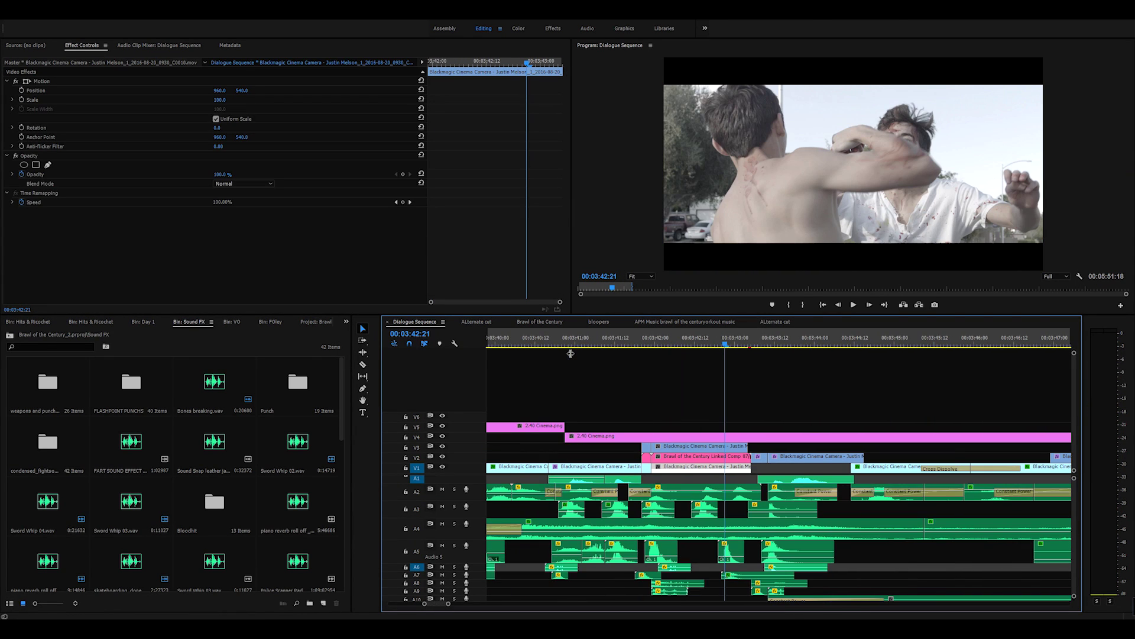
mouse_move(640, 343)
mouse_down()
mouse_move(652, 343)
mouse_move(642, 344)
mouse_up()
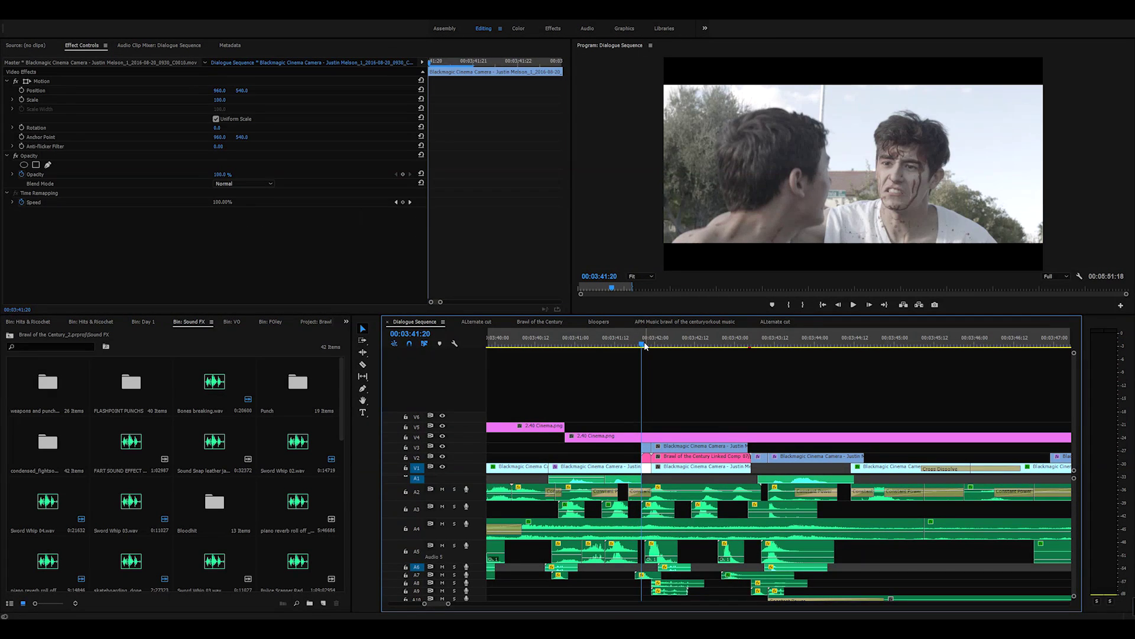
key(space)
key(space)
- Extend the second V3 piece back to the clip's start at 00:03:41:20 and hide track V3
key(Left)
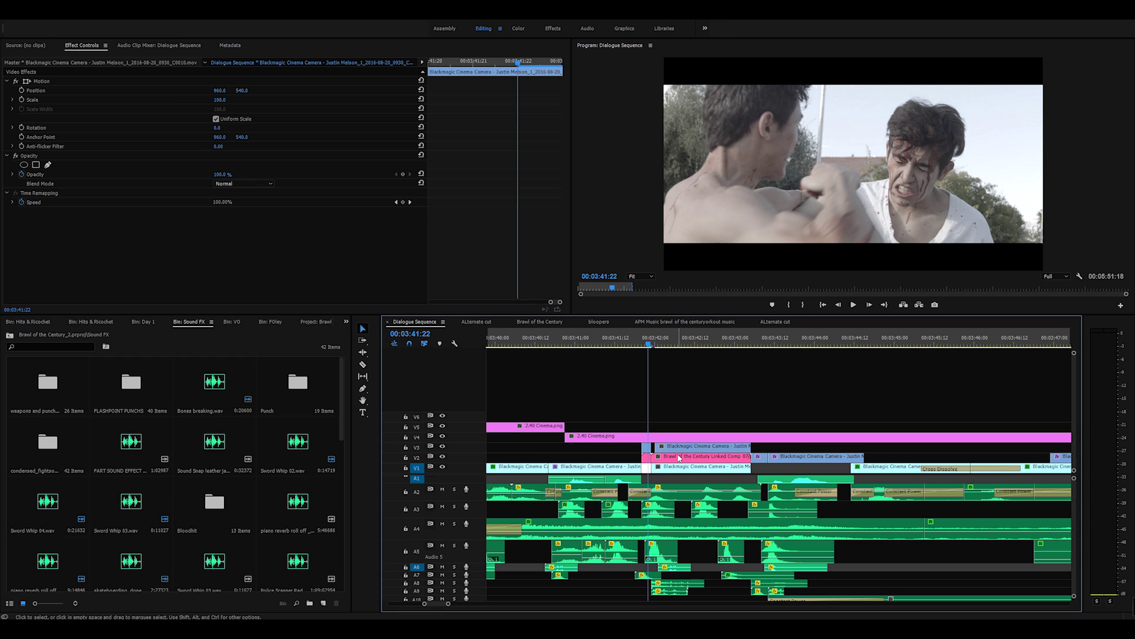
drag(655, 447, 643, 447)
click(442, 446)
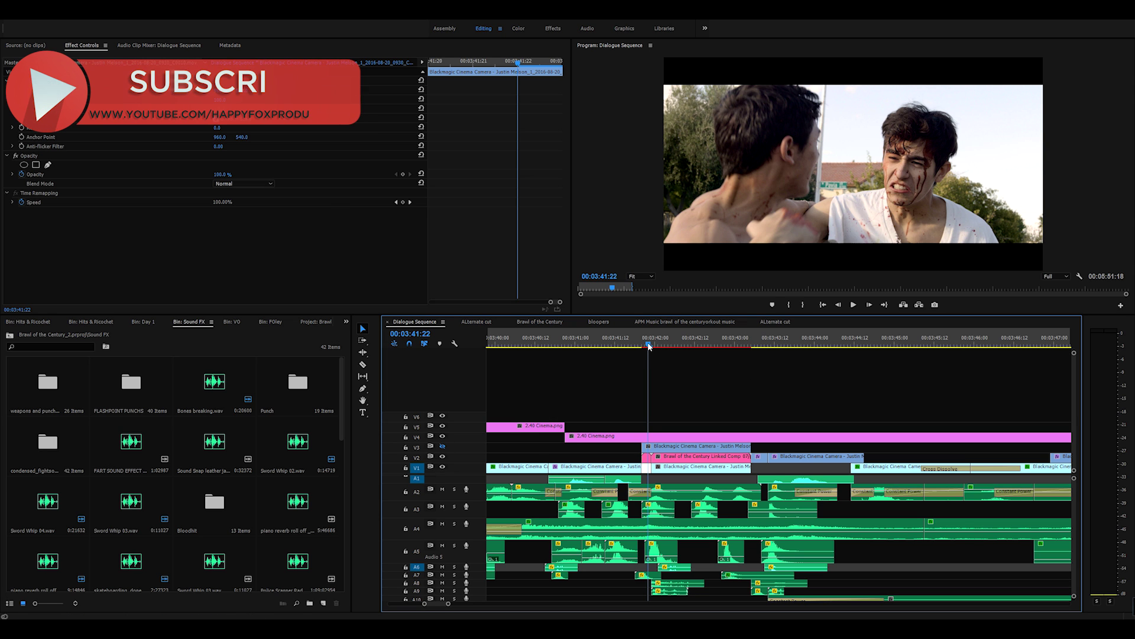
- Play the finished effects shot and step through its frames to the impact at 00:03:42:00
key(space)
key(Left)
key(Left)
key(Left)
key(Left)
key(Left)
key(Right)
key(Right)
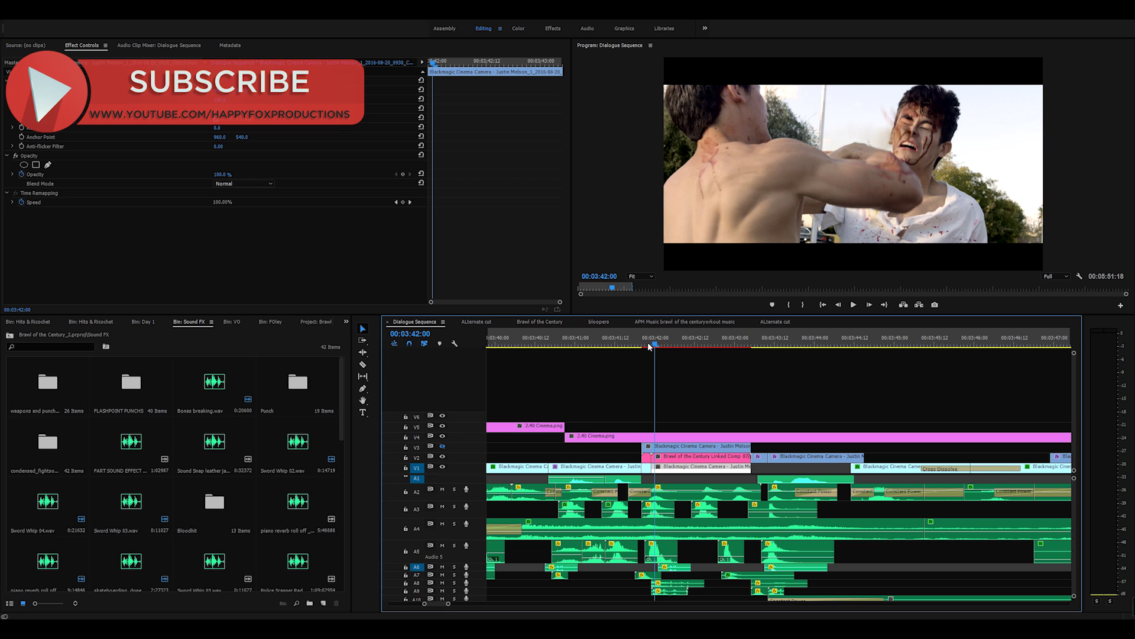
- Enlarge the Program monitor to examine the impact, play the shot and restore the normal layout
click(850, 134)
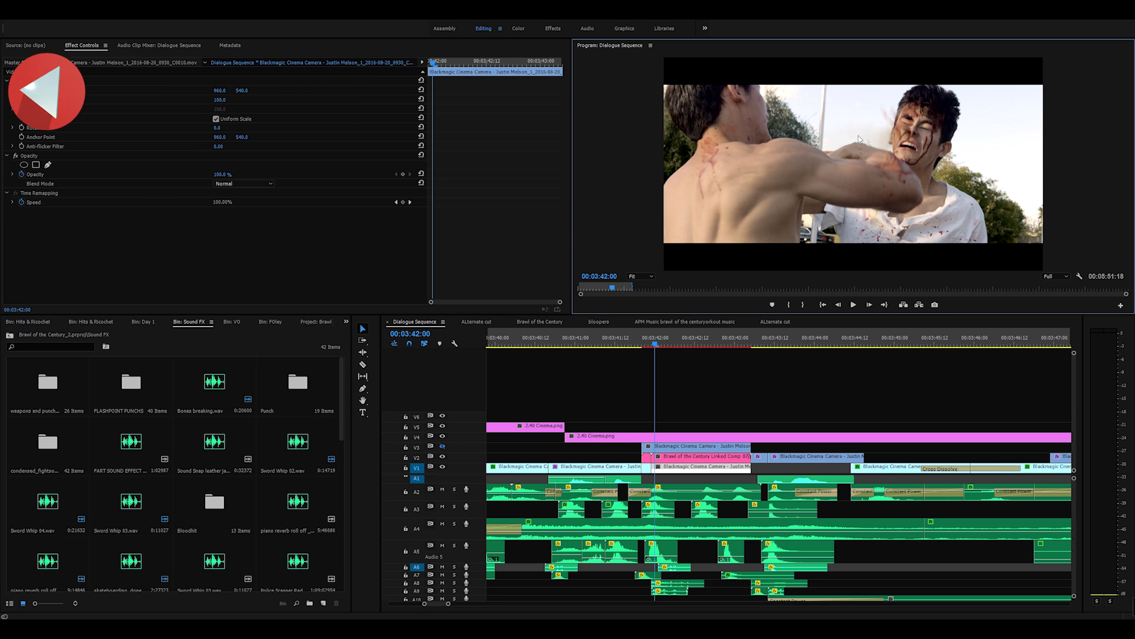
key(grave)
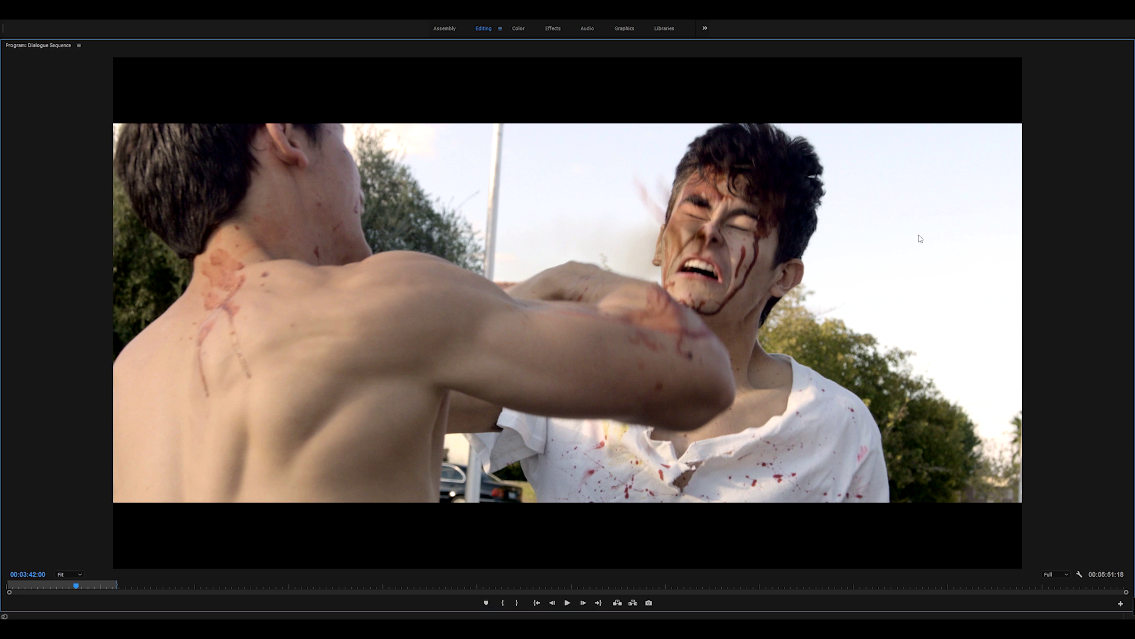
key(space)
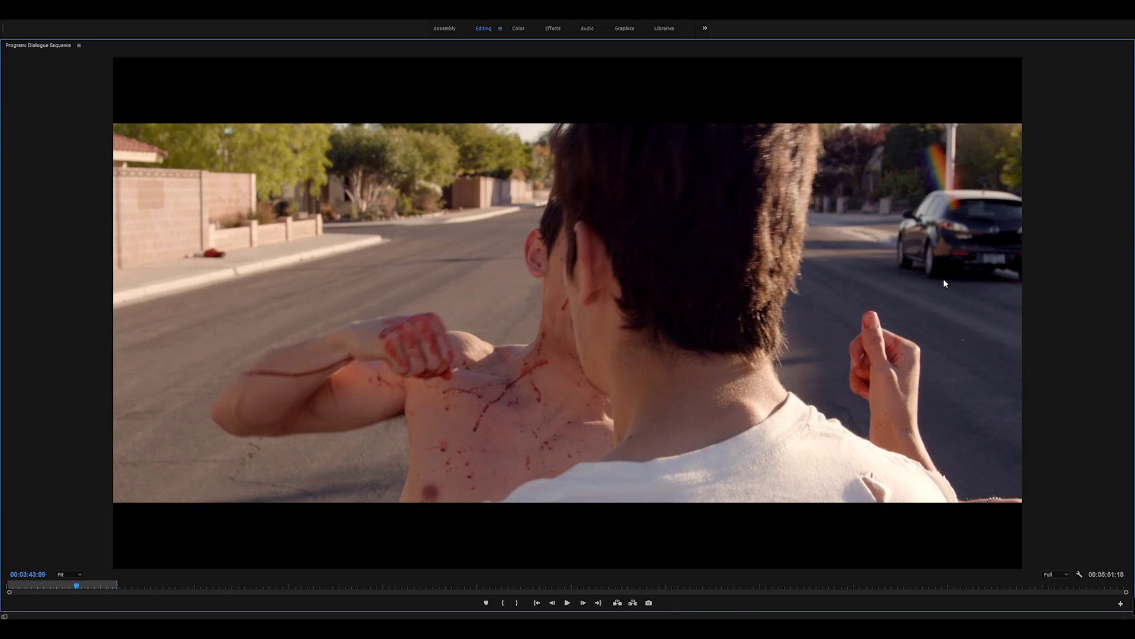
key(grave)
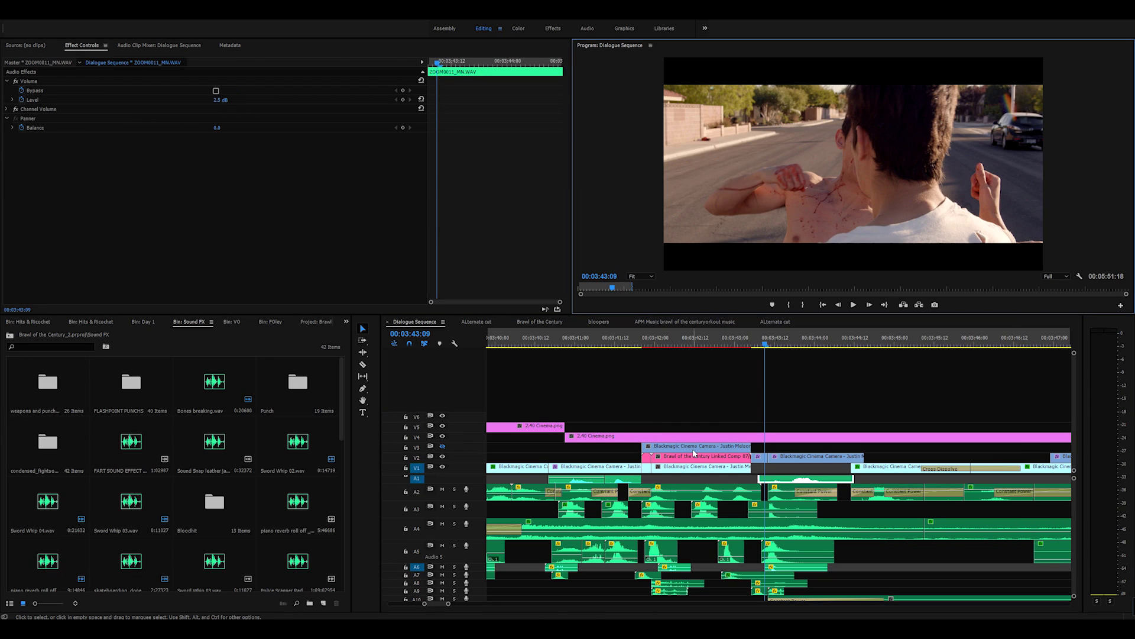
- Replace the V3 punch clip with an After Effects composition and go to its first frame in After Effects
right_click(694, 449)
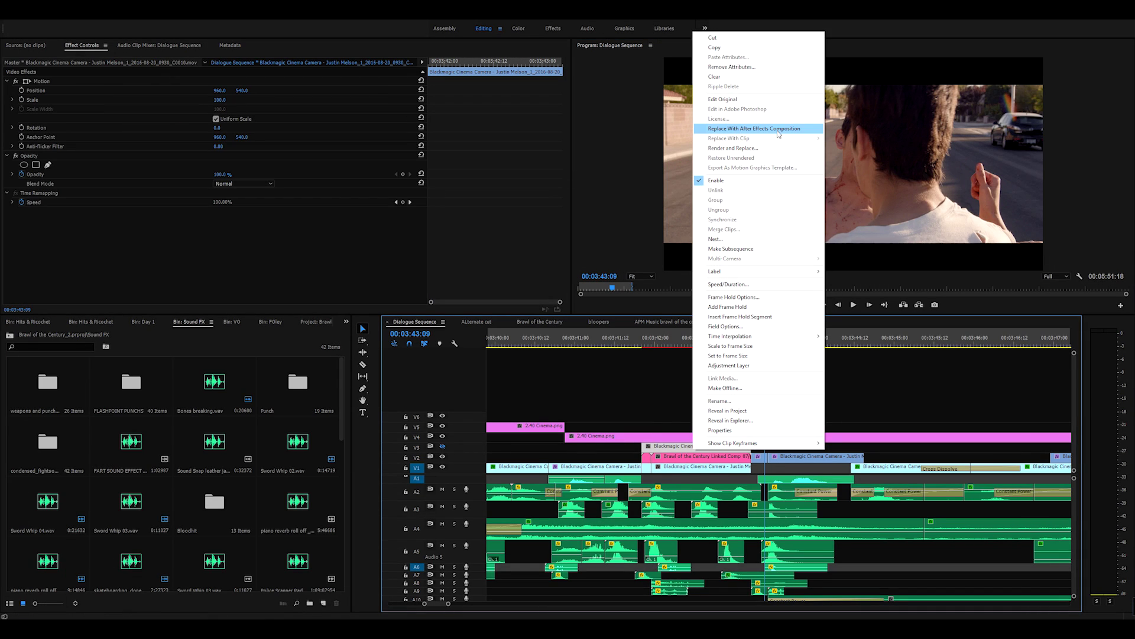
click(778, 130)
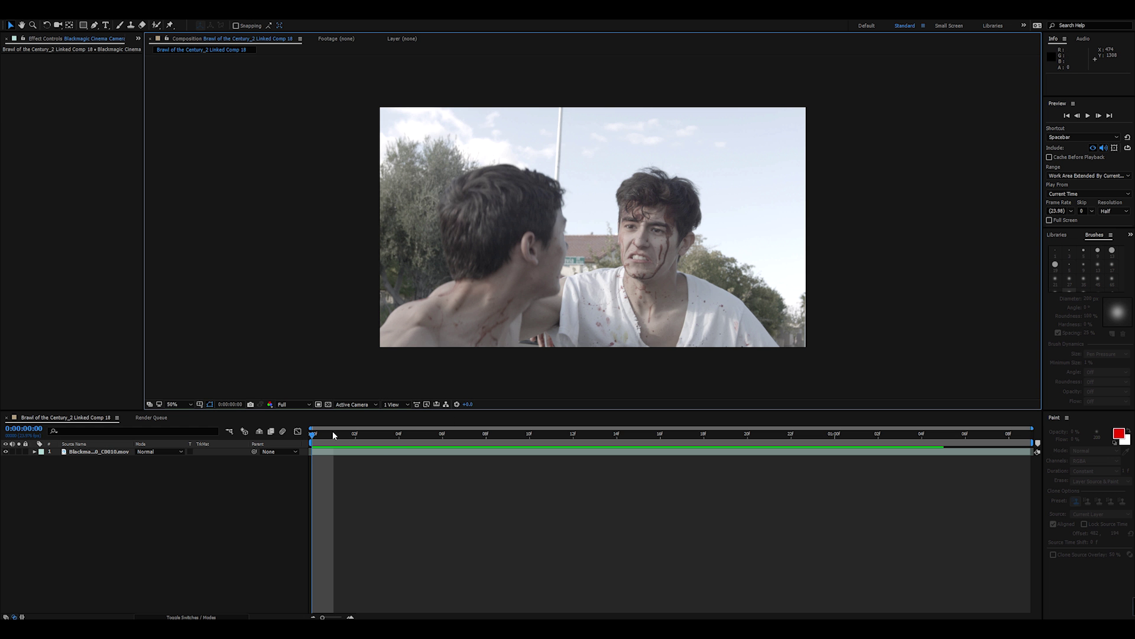
drag(324, 436, 299, 482)
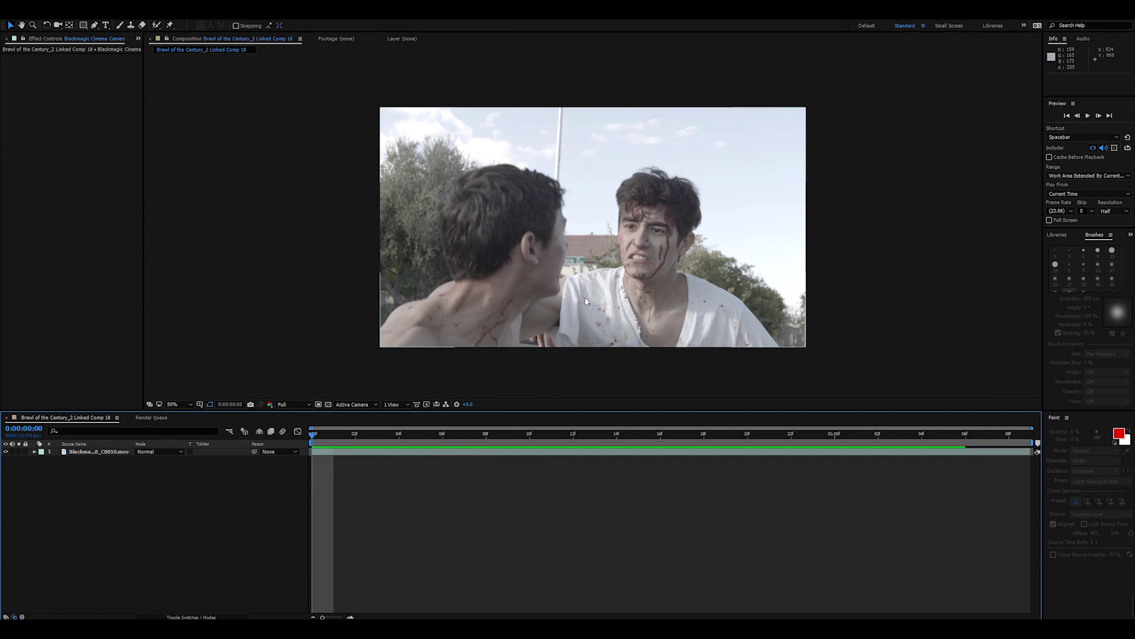
- Examine the punch footage up close and scrub through the composition to 0:00:00:16
scroll(585, 302, up, 1)
scroll(438, 384, down, 3)
key(period)
key(period)
drag(313, 434, 617, 417)
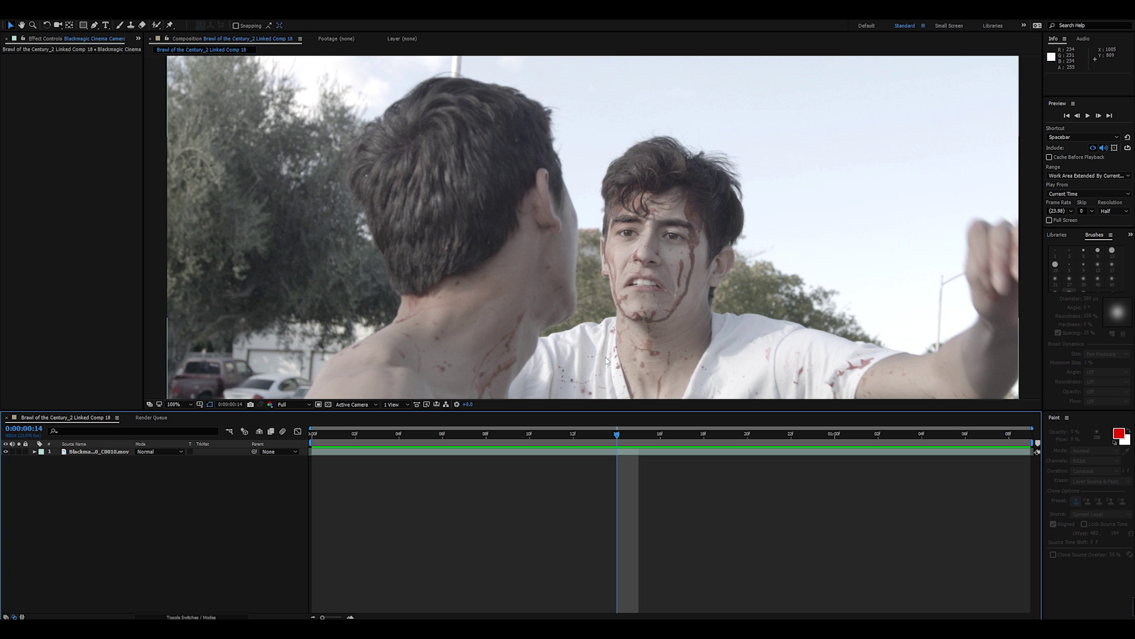
drag(615, 432, 659, 443)
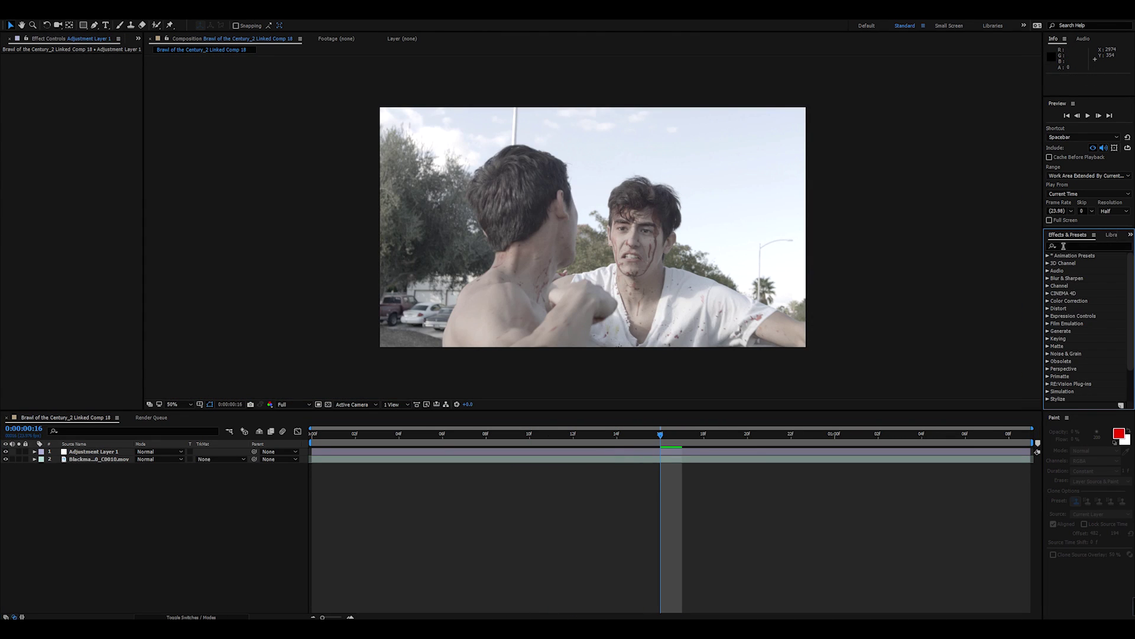
- Add an adjustment layer above the footage and apply the Liquify effect to it
click(1063, 246)
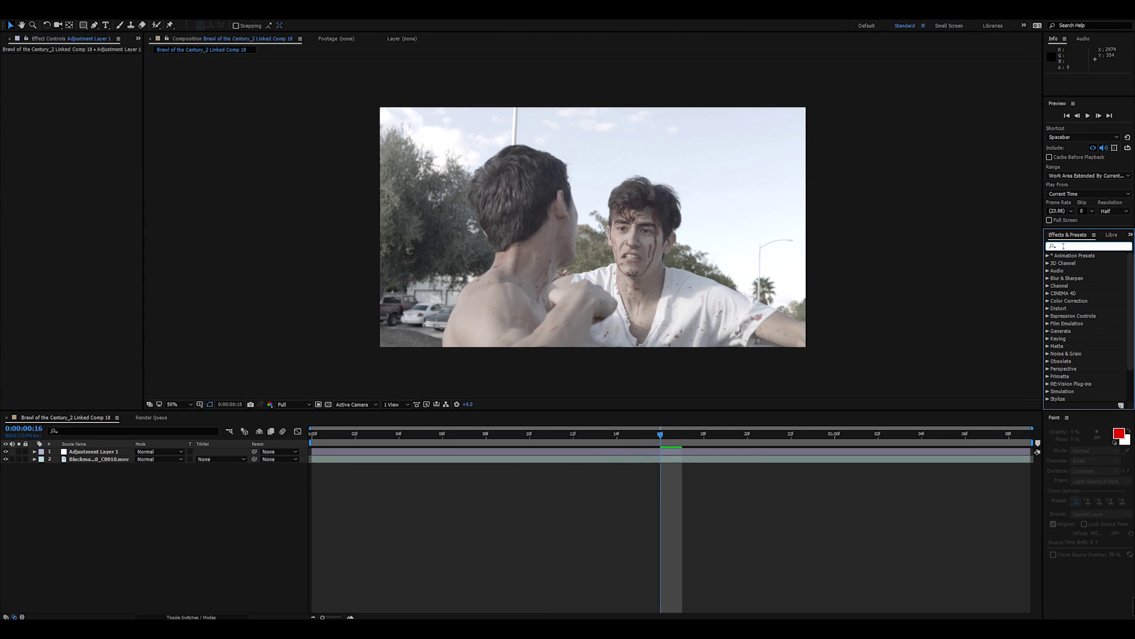
text(liqui)
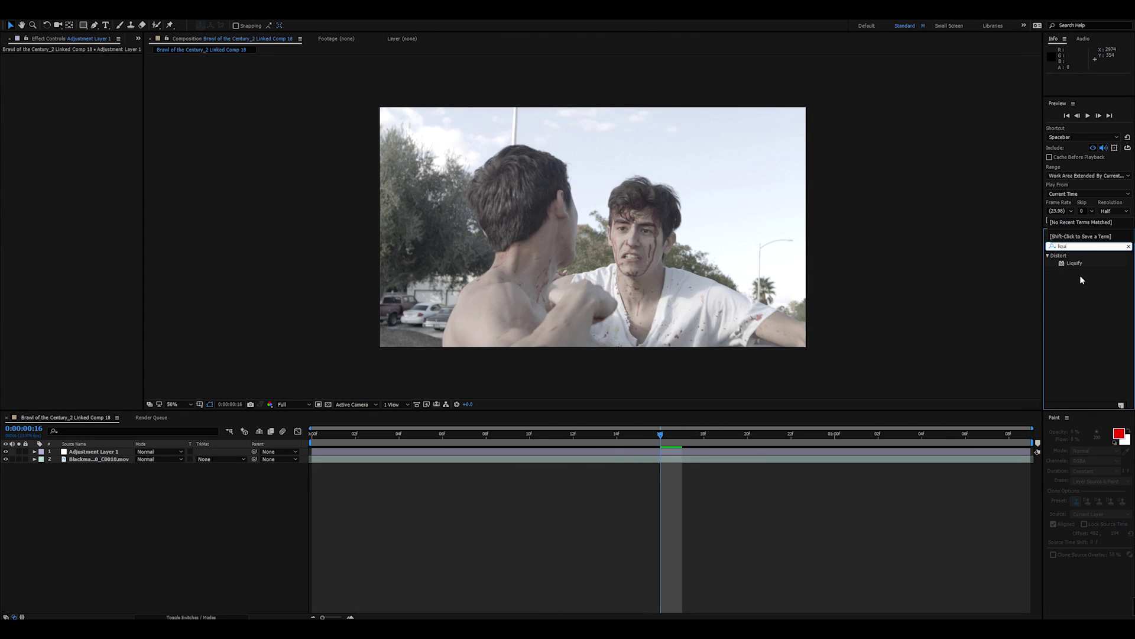
drag(1075, 264, 724, 278)
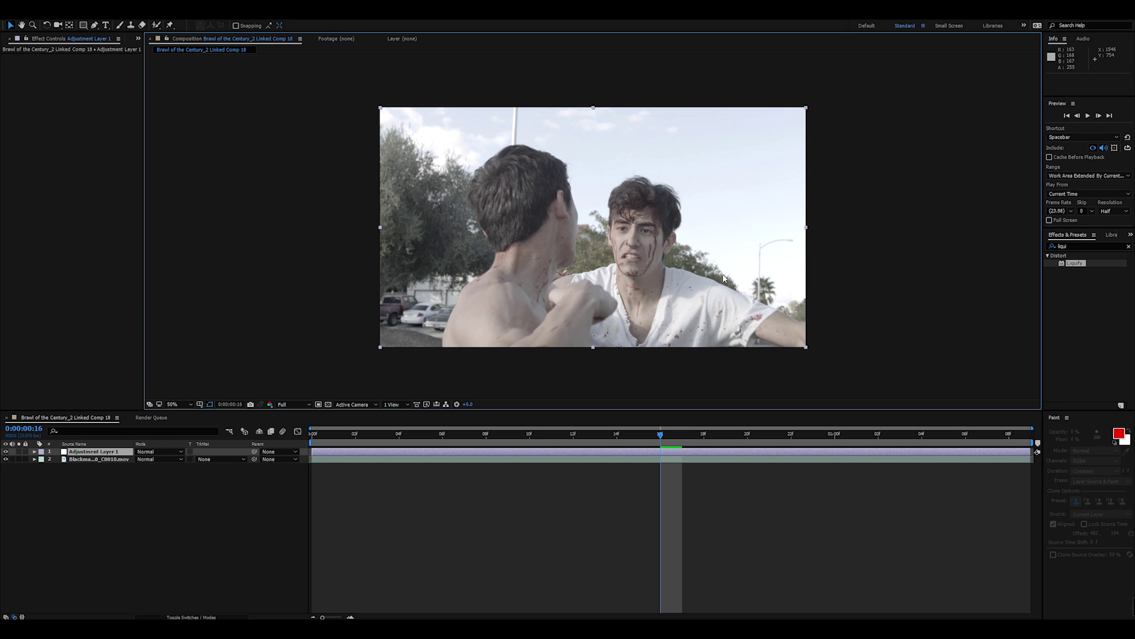
double_click(1075, 263)
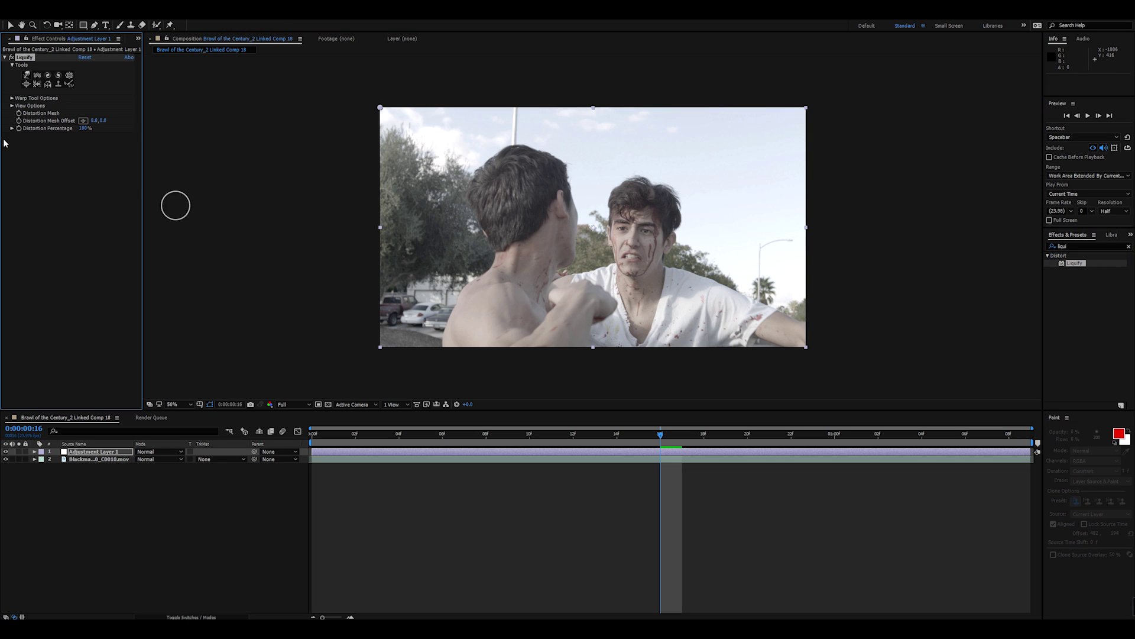
- Try enlarging the nose of the man in the white shirt with Liquify's Bloat tool
key(/)
key(period)
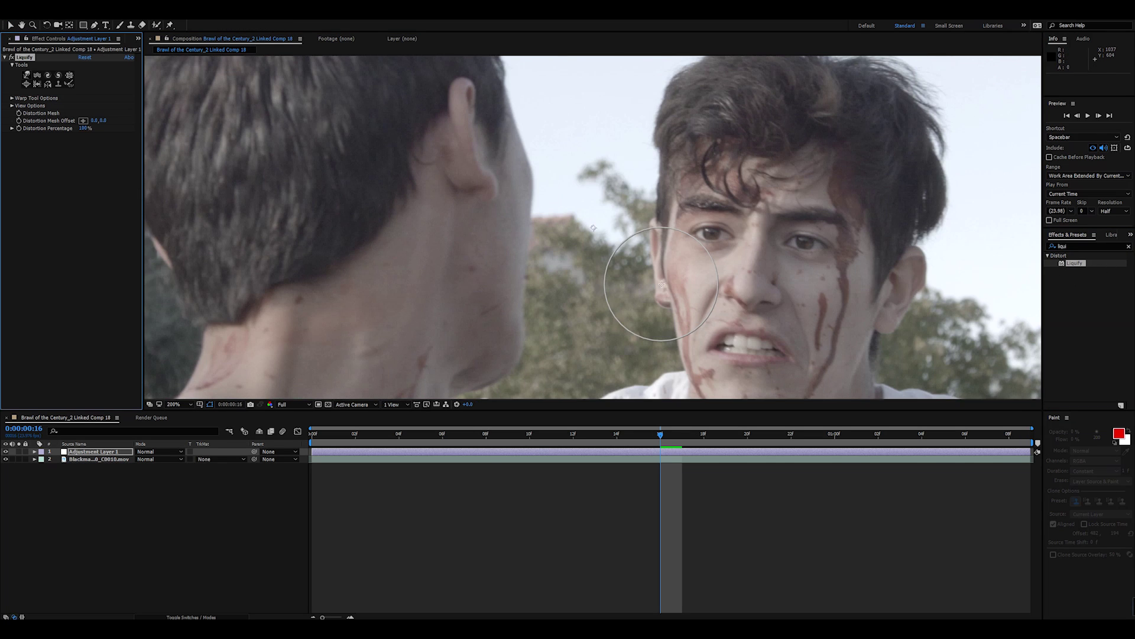
drag(787, 229, 710, 234)
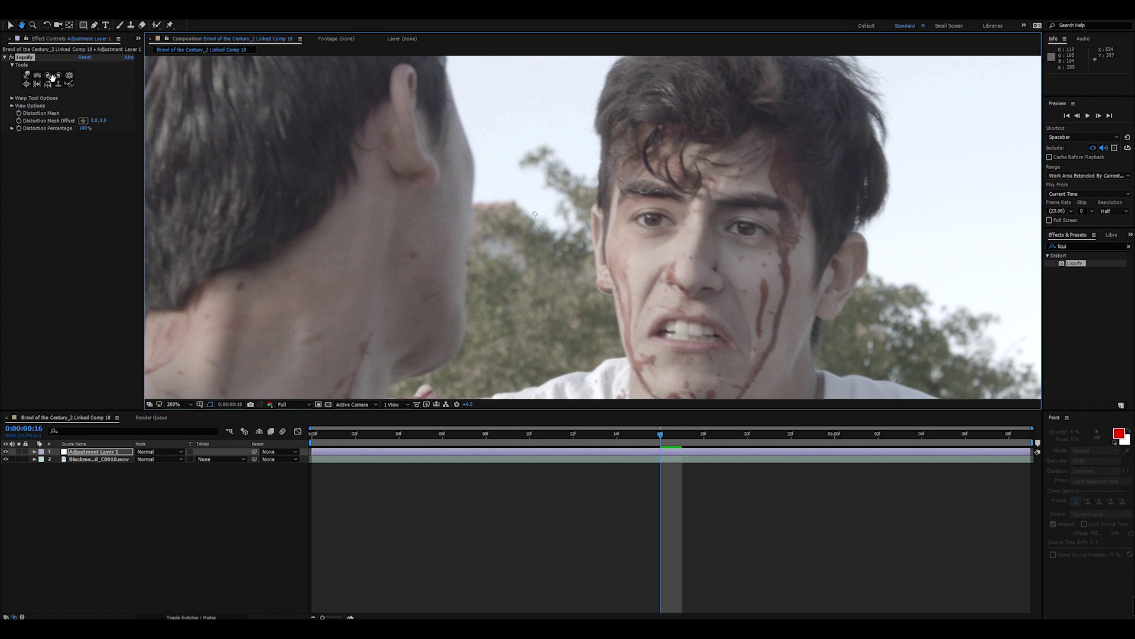
click(27, 75)
click(26, 84)
click(700, 261)
click(700, 261)
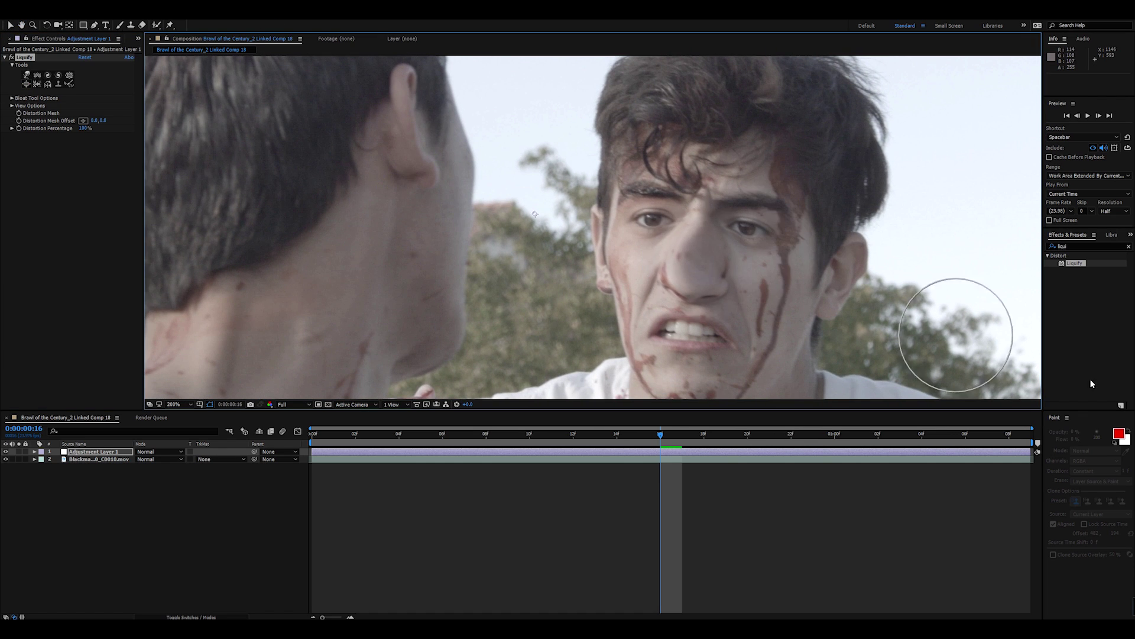
- Try Liquify's Twirl tool around the eye and nose, and undo the test distortions
click(48, 76)
click(675, 213)
scroll(749, 252, down, 1)
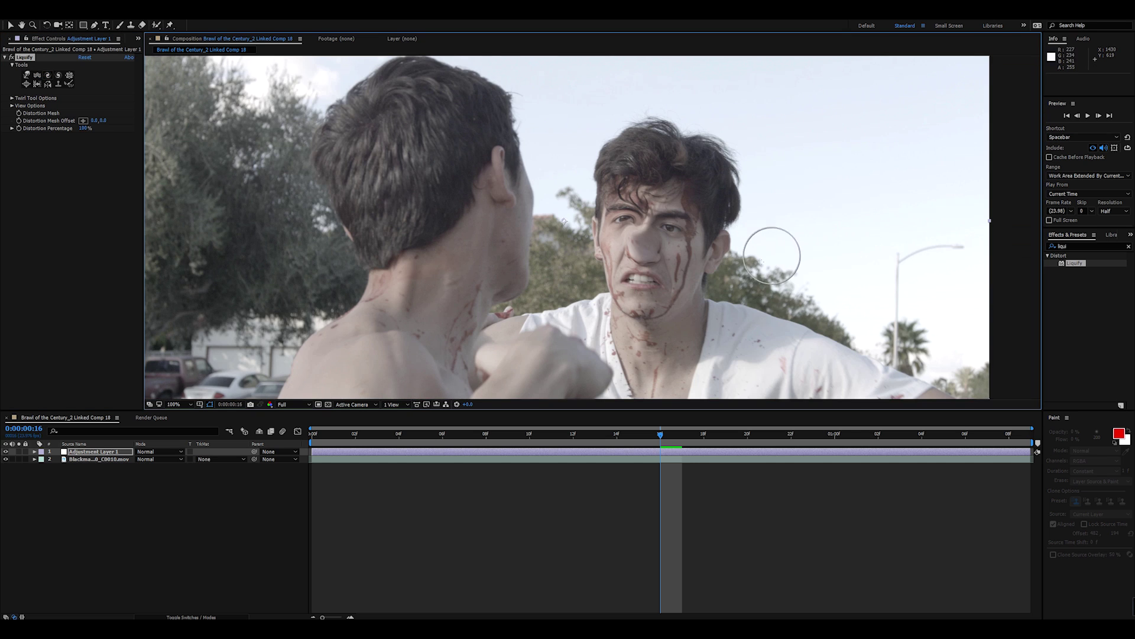
scroll(740, 270, up, 1)
mouse_move(691, 299)
mouse_down()
mouse_move(691, 327)
mouse_move(690, 291)
mouse_up()
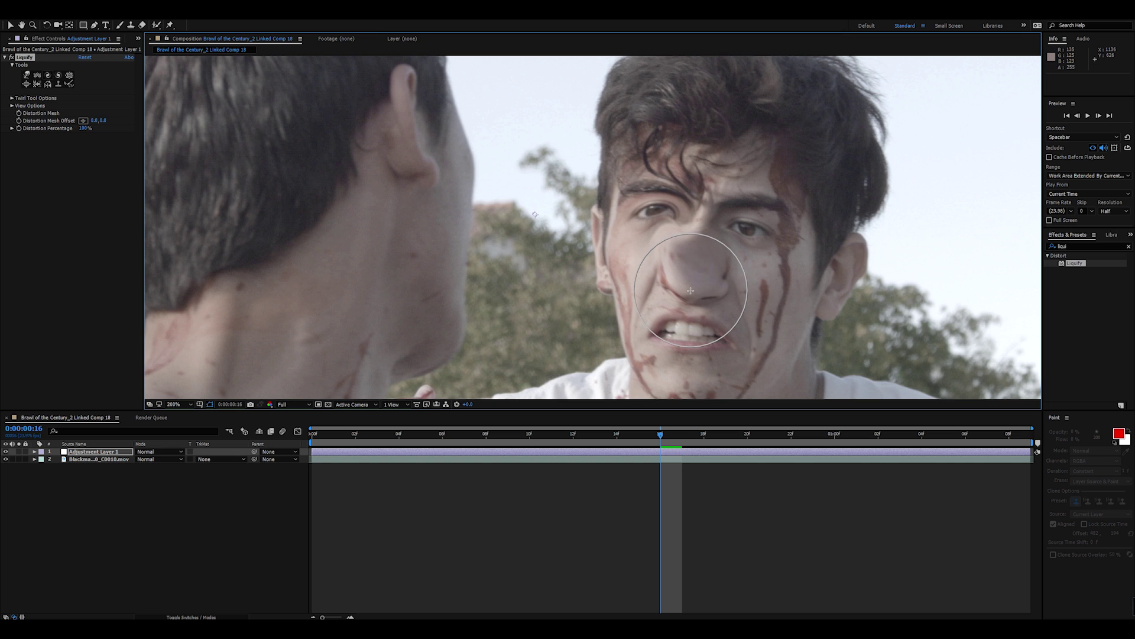
key(ctrl+z)
key(ctrl+z)
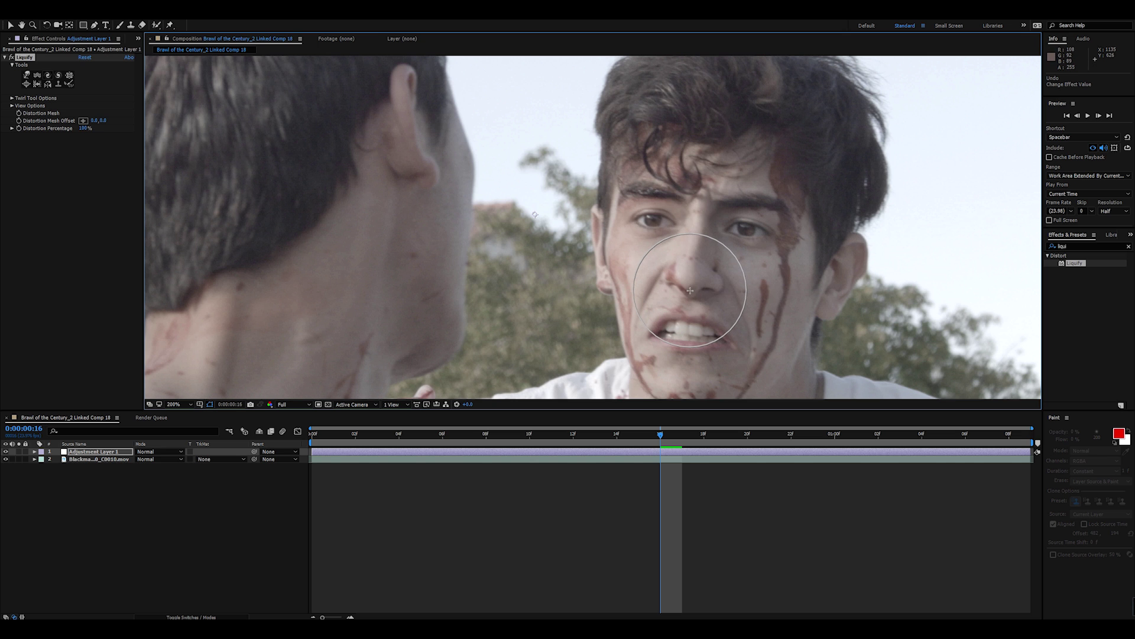
- Trim the start of the adjustment layer to the moment of impact at 0:00:00:04
scroll(697, 290, down, 1)
key(comma)
key(period)
key(comma)
click(511, 431)
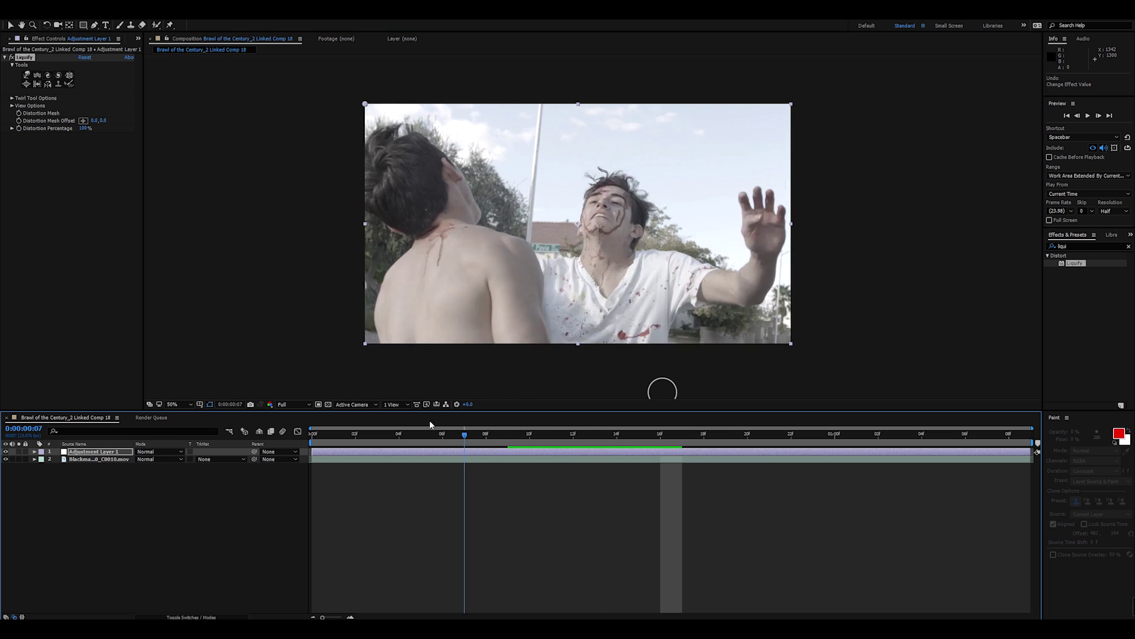
drag(519, 422, 396, 454)
click(362, 456)
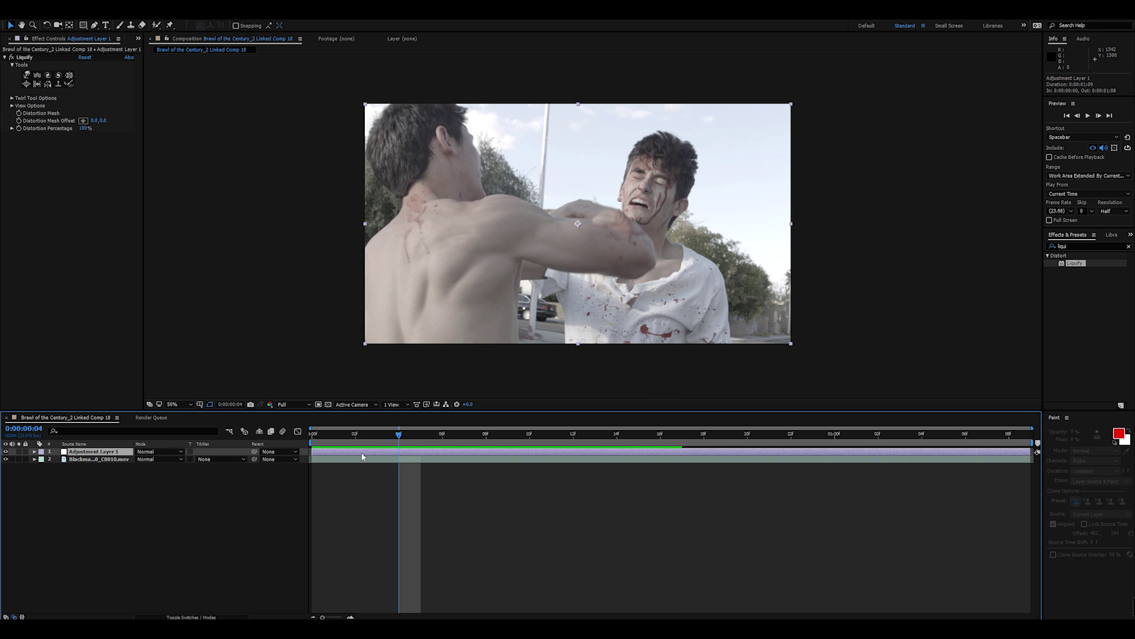
key(alt+bracketleft)
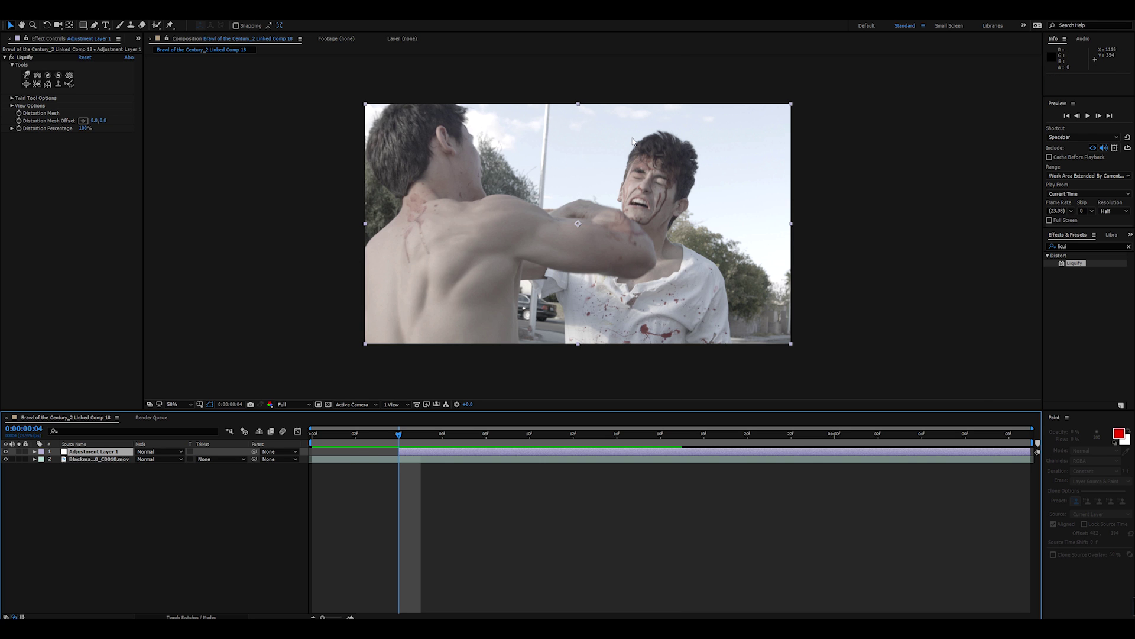
- Pinch the nose of the man being punched with Liquify's Pucker tool at 0:00:00:04
key(period)
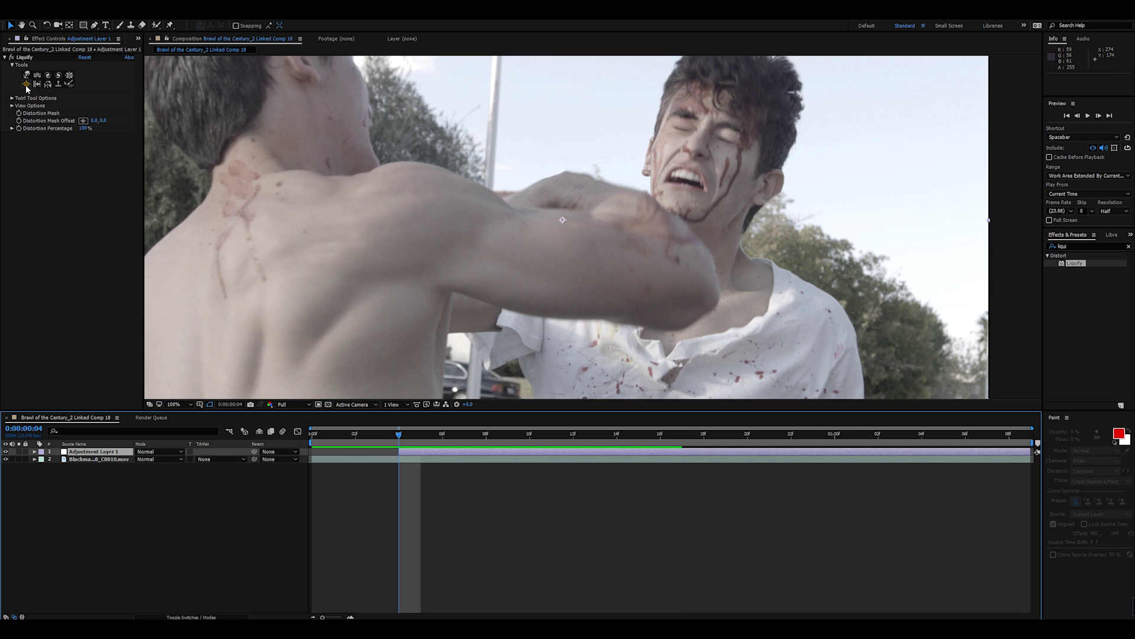
click(69, 76)
mouse_move(703, 154)
mouse_down()
mouse_move(703, 124)
mouse_move(686, 127)
mouse_move(697, 148)
mouse_up()
key(ctrl+z)
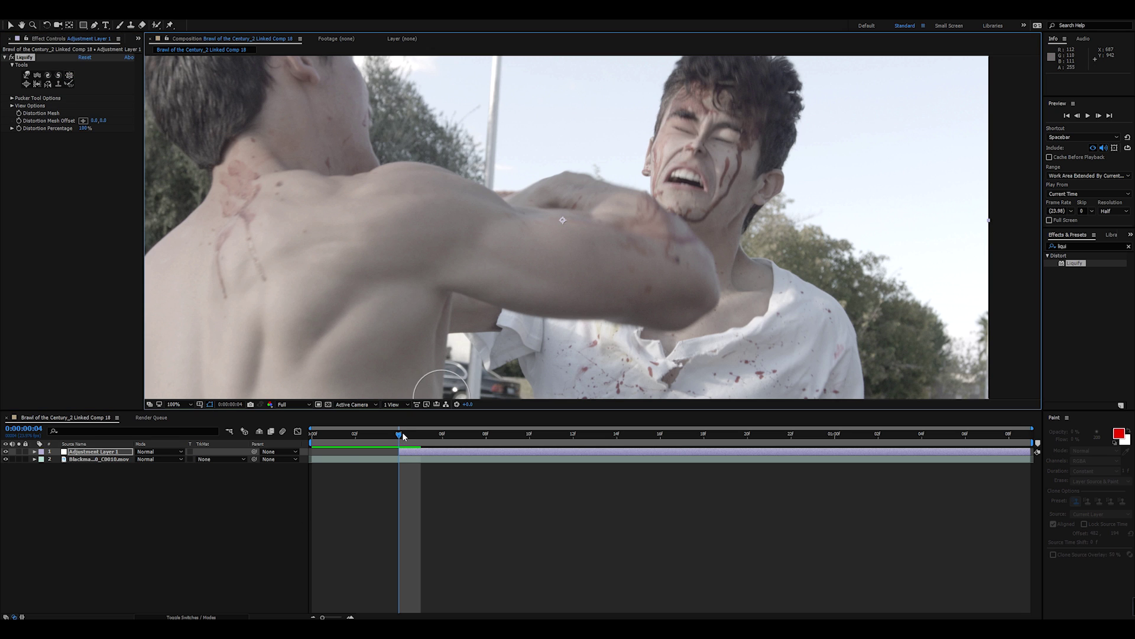
- Keyframe Liquify's Distortion Percentage from 100% at 0:00:00:04 to 0% at 0:00:00:06, and play the result from the start
click(88, 453)
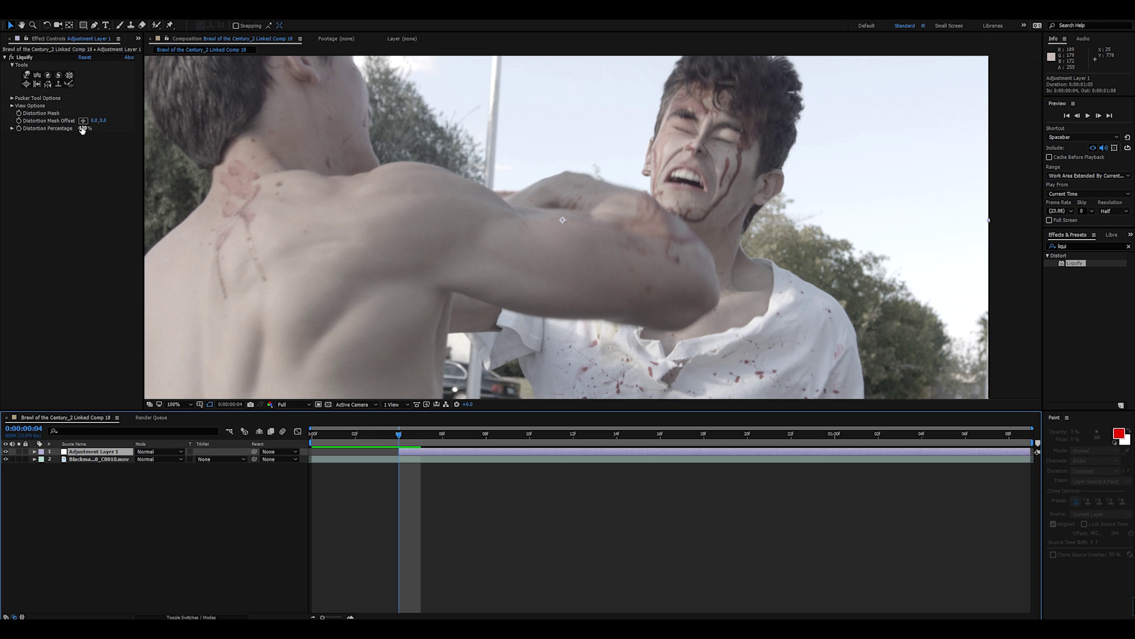
click(19, 132)
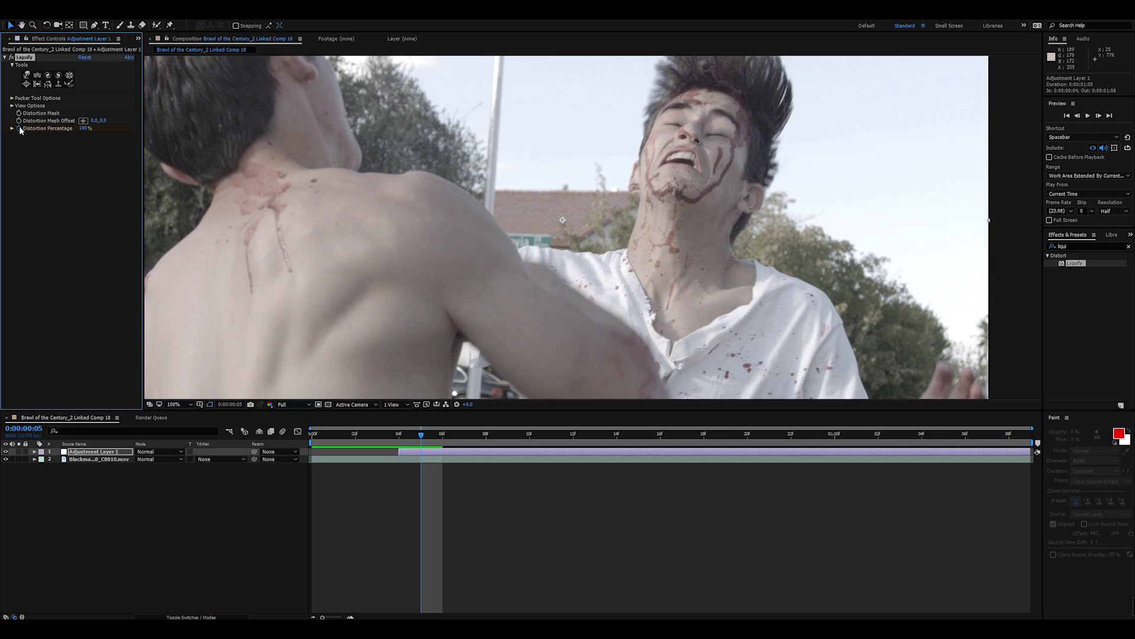
drag(77, 131, 31, 139)
drag(393, 439, 210, 458)
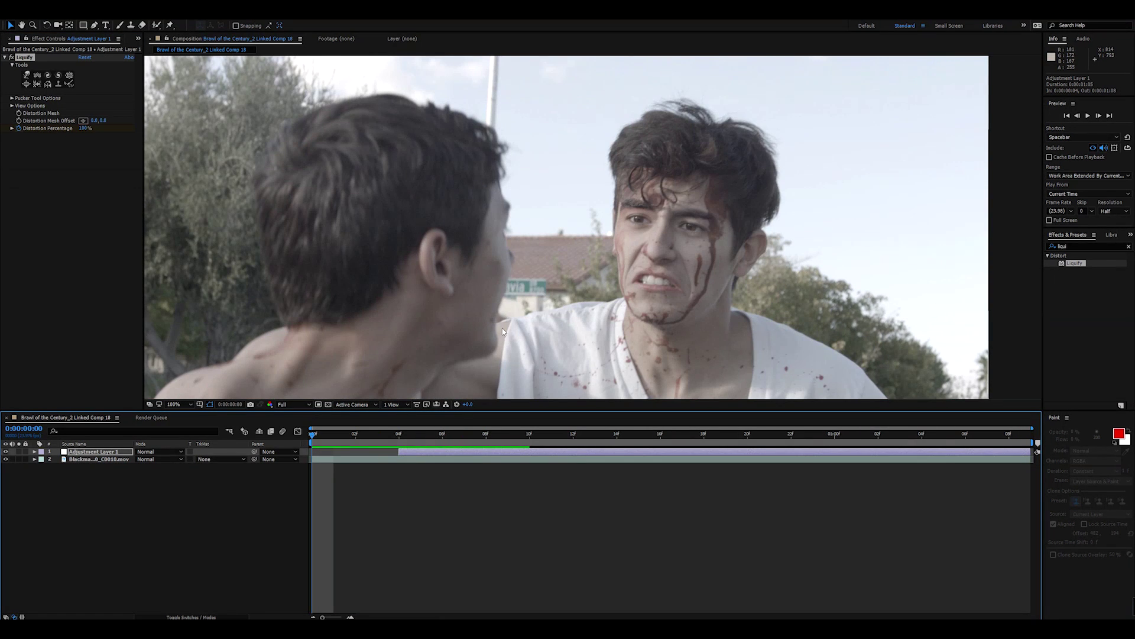
key(space)
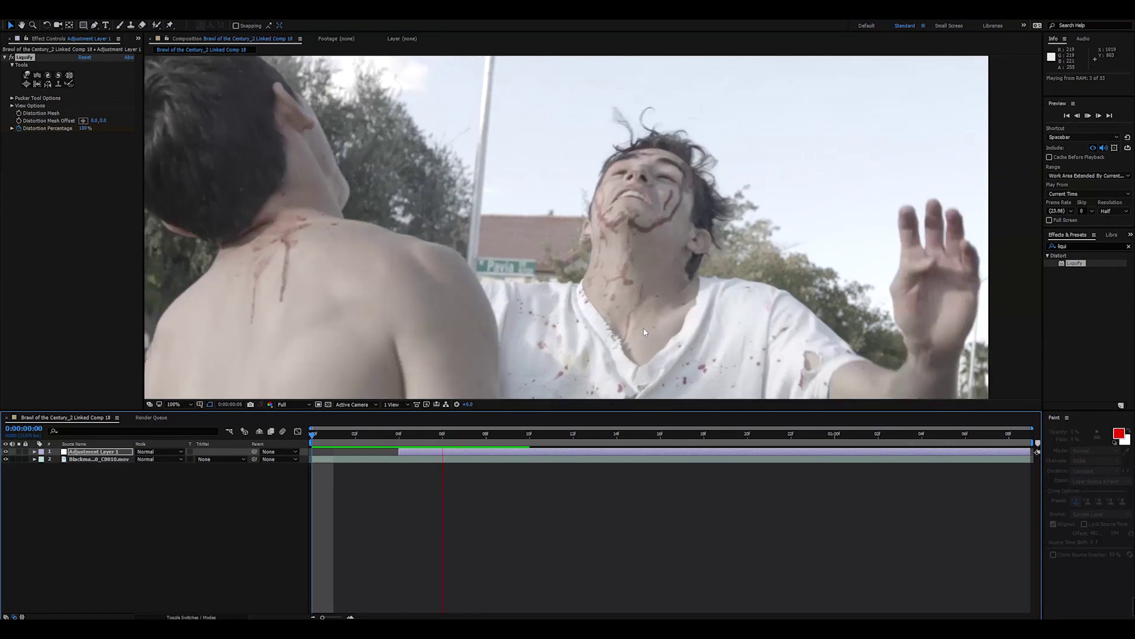
- Strengthen the pinch on the punched man's face at 0:00:00:04 with Liquify's Pucker tool
drag(345, 436, 400, 446)
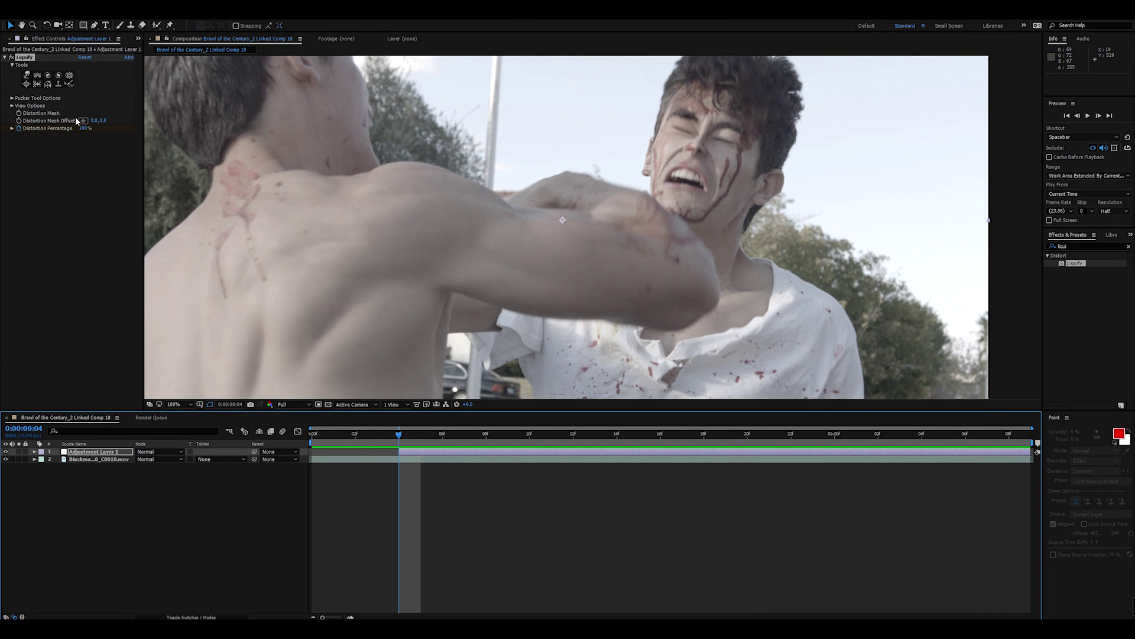
click(22, 59)
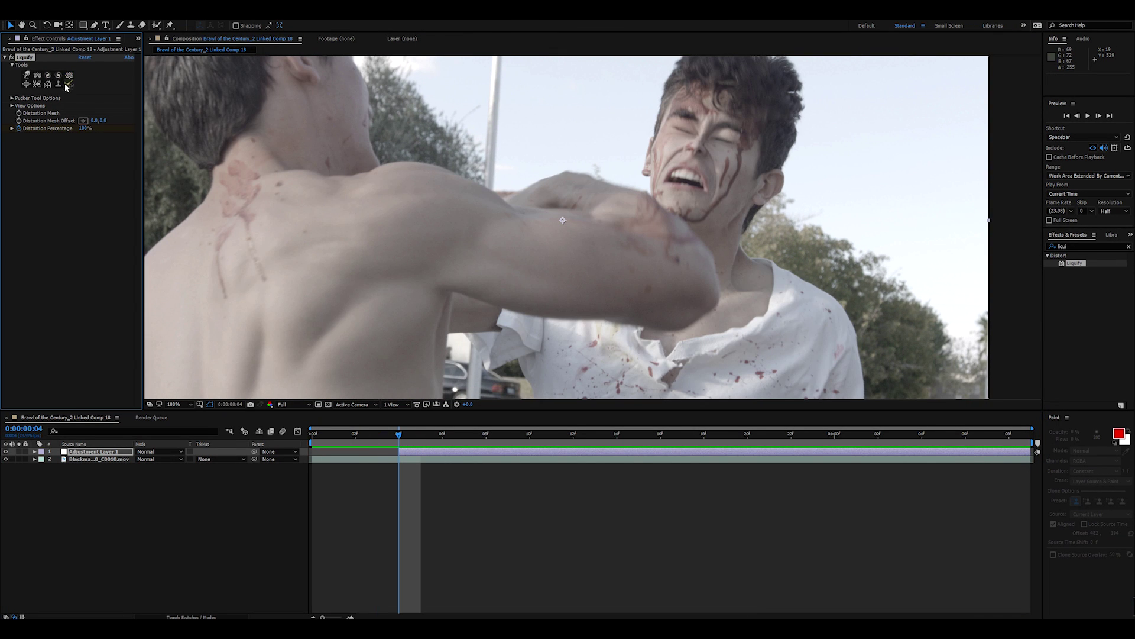
click(27, 84)
click(70, 76)
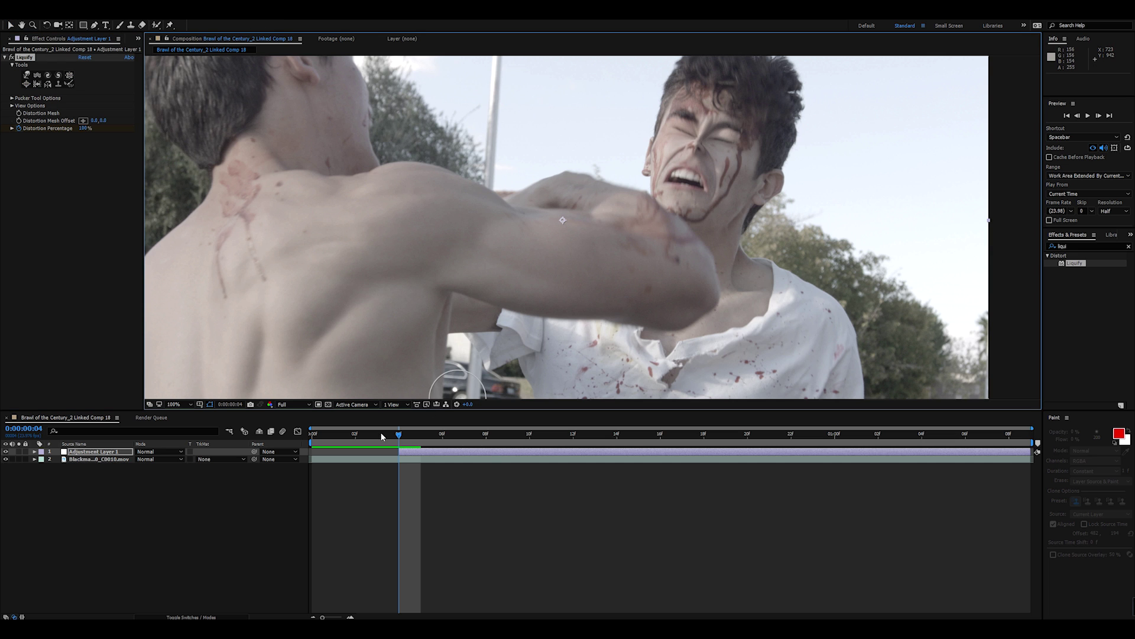
- Extend the start of the adjustment layer one frame earlier to 0:00:00:03
mouse_move(401, 436)
mouse_down()
mouse_move(343, 440)
mouse_move(376, 451)
mouse_up()
click(400, 451)
key(Page_Down)
key(Page_Down)
key(Page_Down)
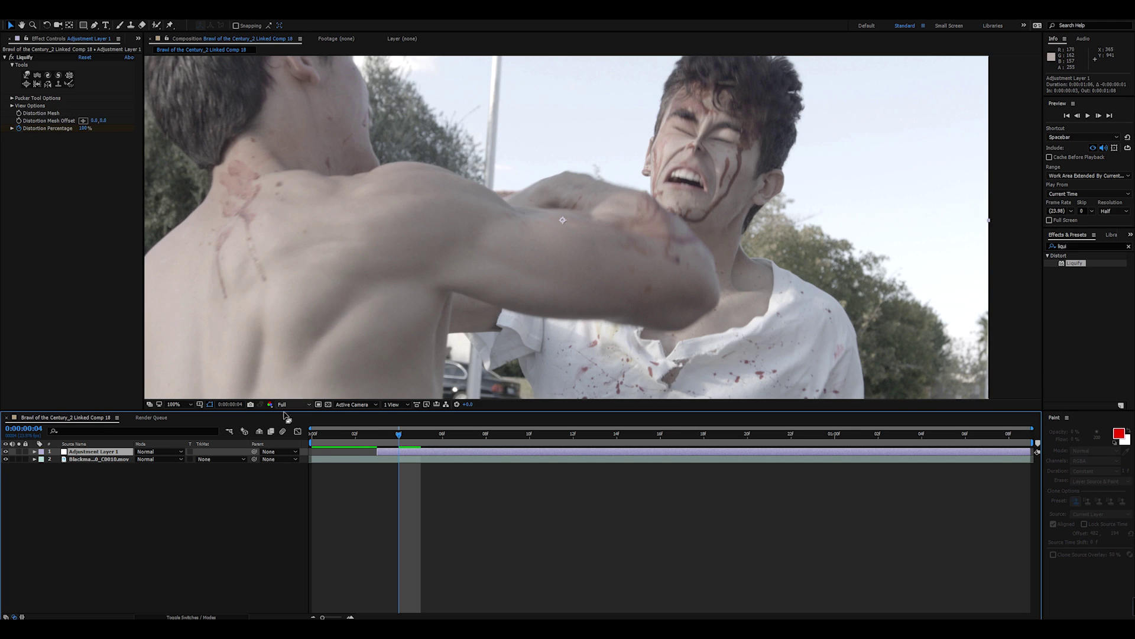
- Add a 0% Distortion Percentage keyframe at 0:00:00:03 on the adjustment layer and preview the animation
key(u)
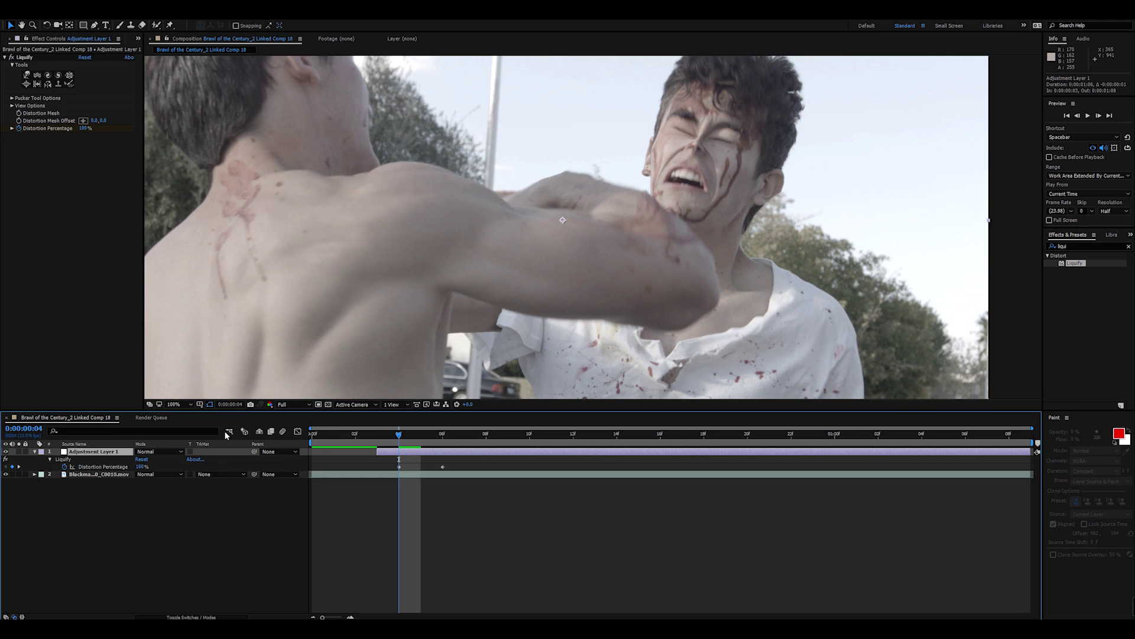
key(Page_Up)
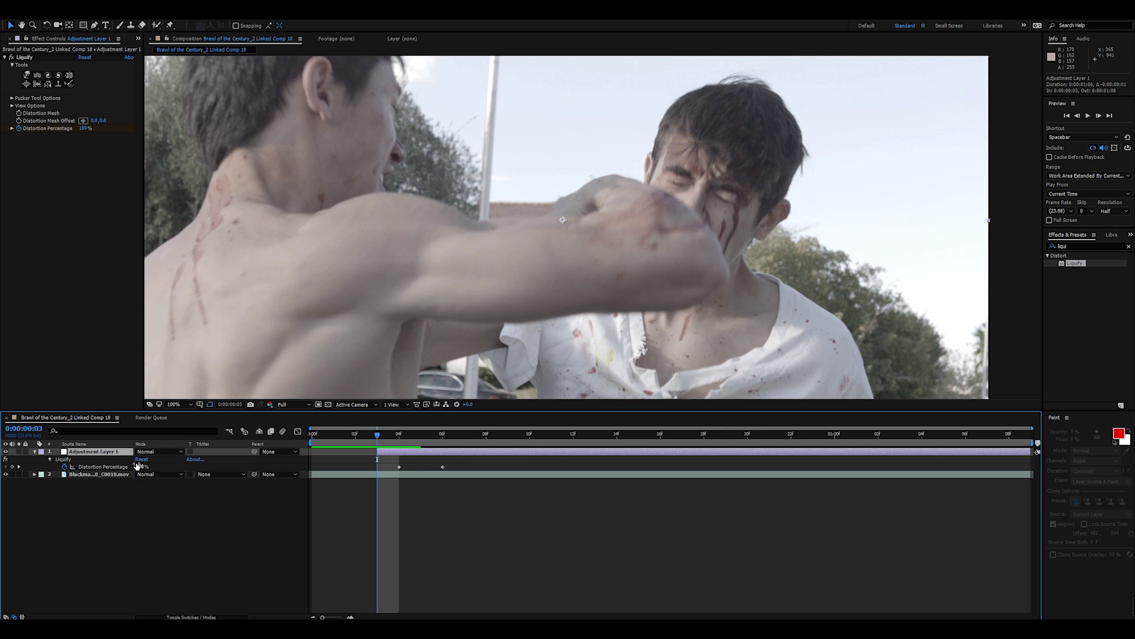
drag(136, 465, 89, 466)
key(Home)
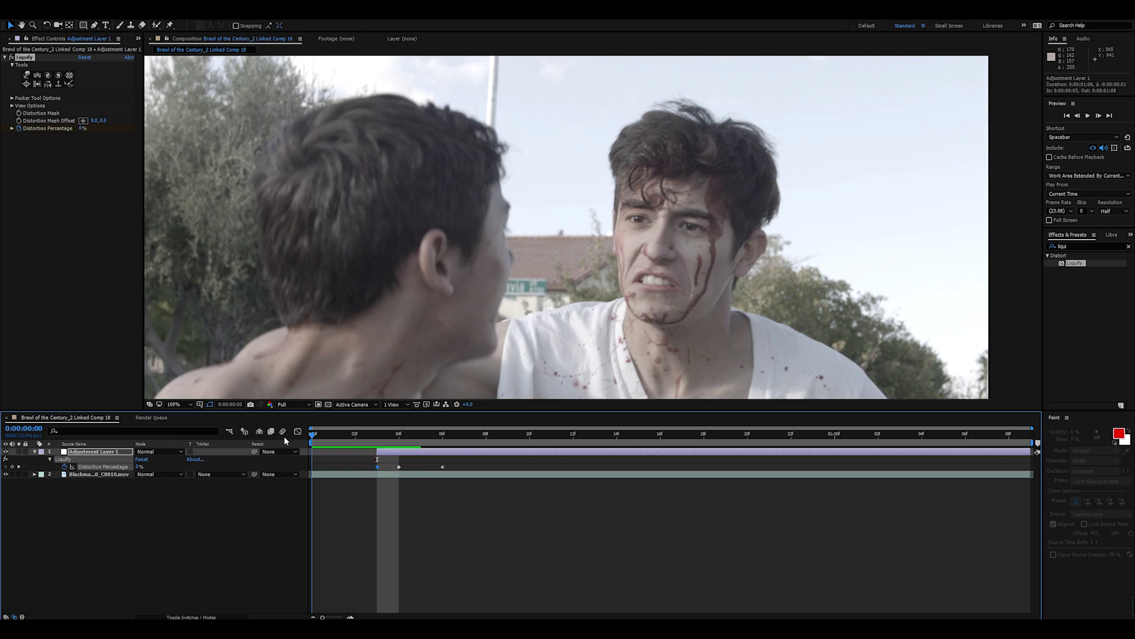
key(space)
key(space)
- Duplicate the adjustment layer as a copy starting at 0:00:00:19 with a fresh, undistorted Liquify effect
key(Page_Down)
key(Page_Down)
key(Page_Down)
click(110, 453)
key(ctrl+d)
click(421, 438)
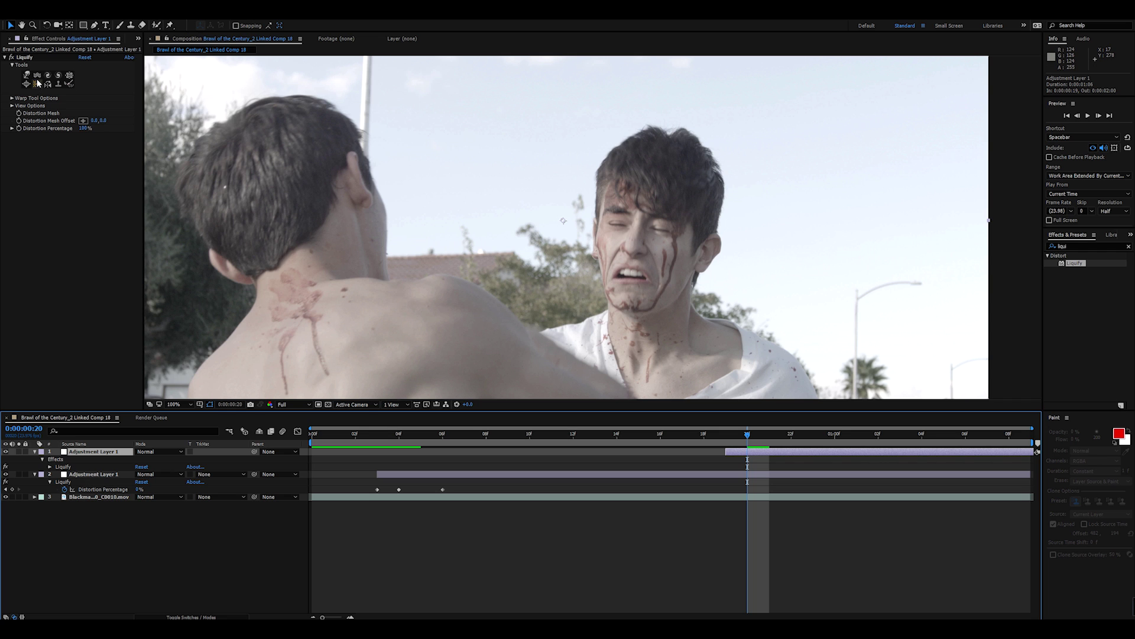
- Pinch the nose of the man in the white shirt at 0:00:00:20 with Liquify's Pucker tool
click(69, 75)
scroll(739, 231, up, 2)
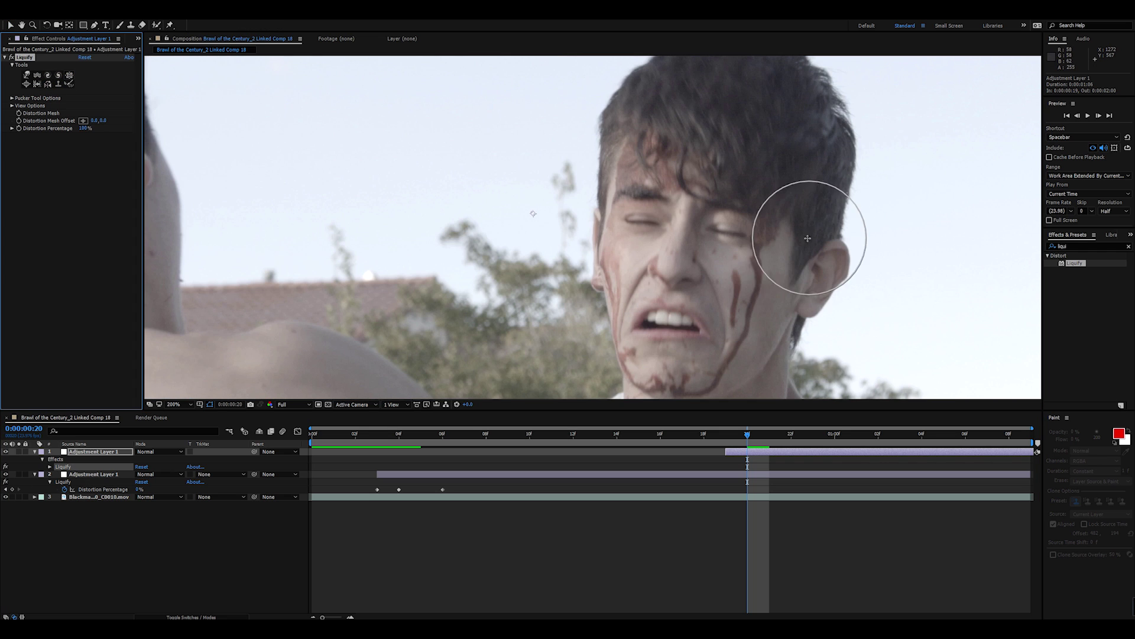
click(726, 440)
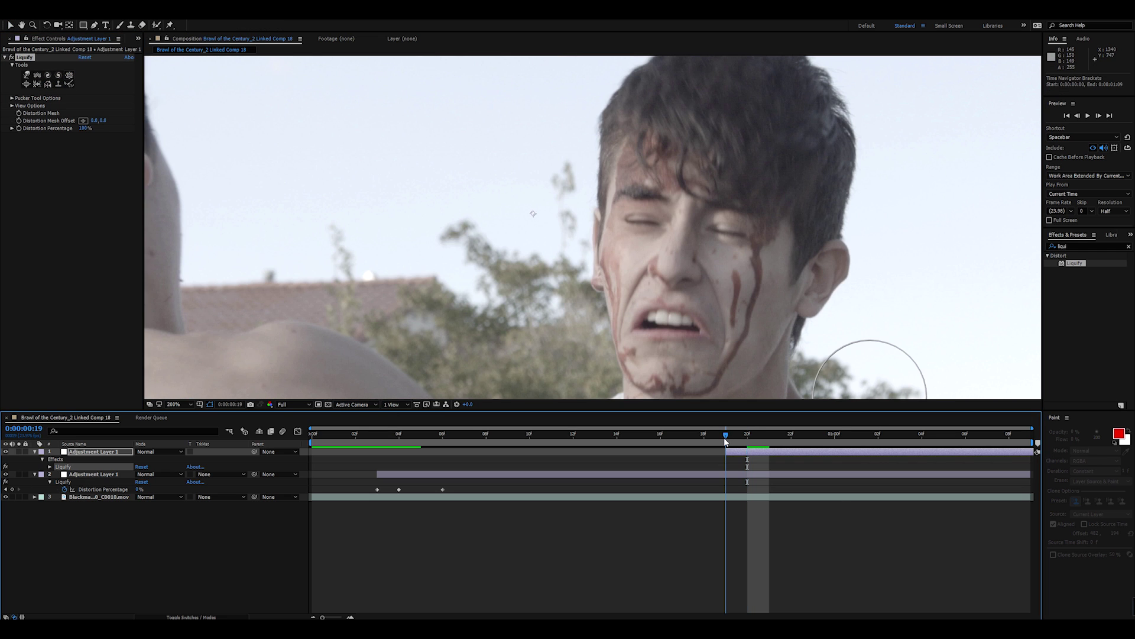
drag(725, 440, 740, 440)
click(672, 260)
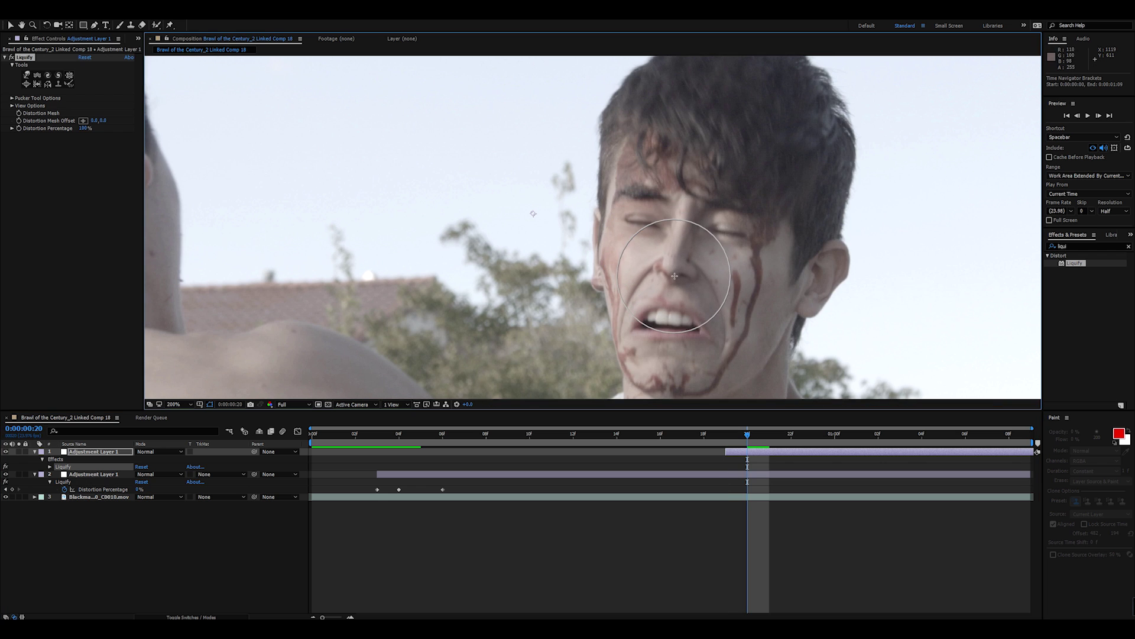
- Enlarge both of the man's closed eyes at 0:00:00:20 with Liquify's Bloat tool, redoing the first attempt
click(27, 83)
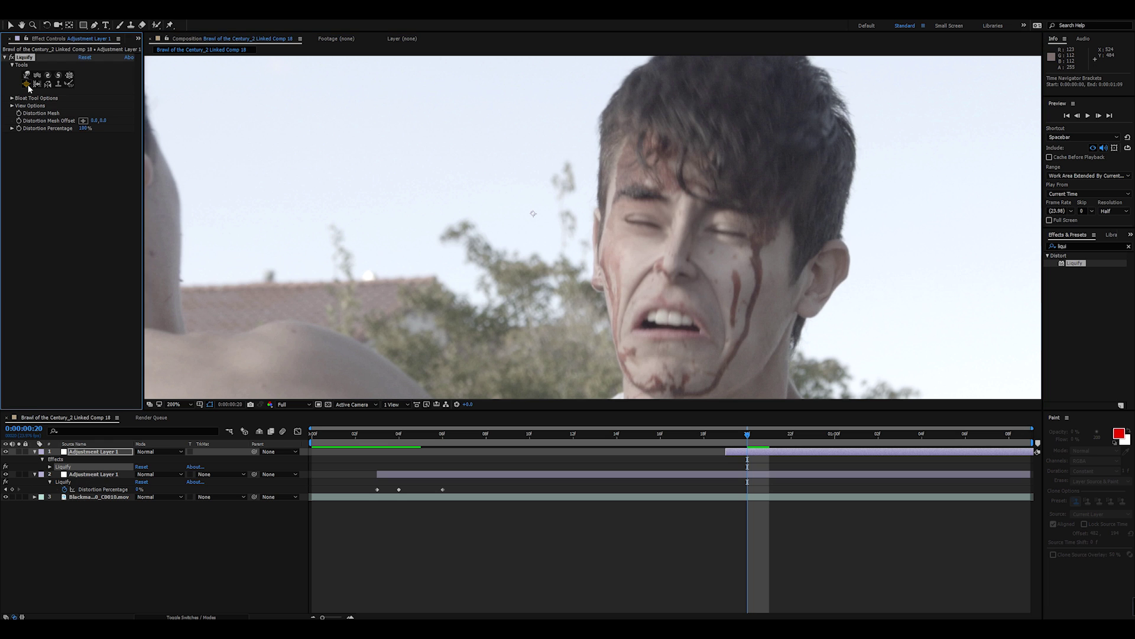
click(639, 216)
key(ctrl+z)
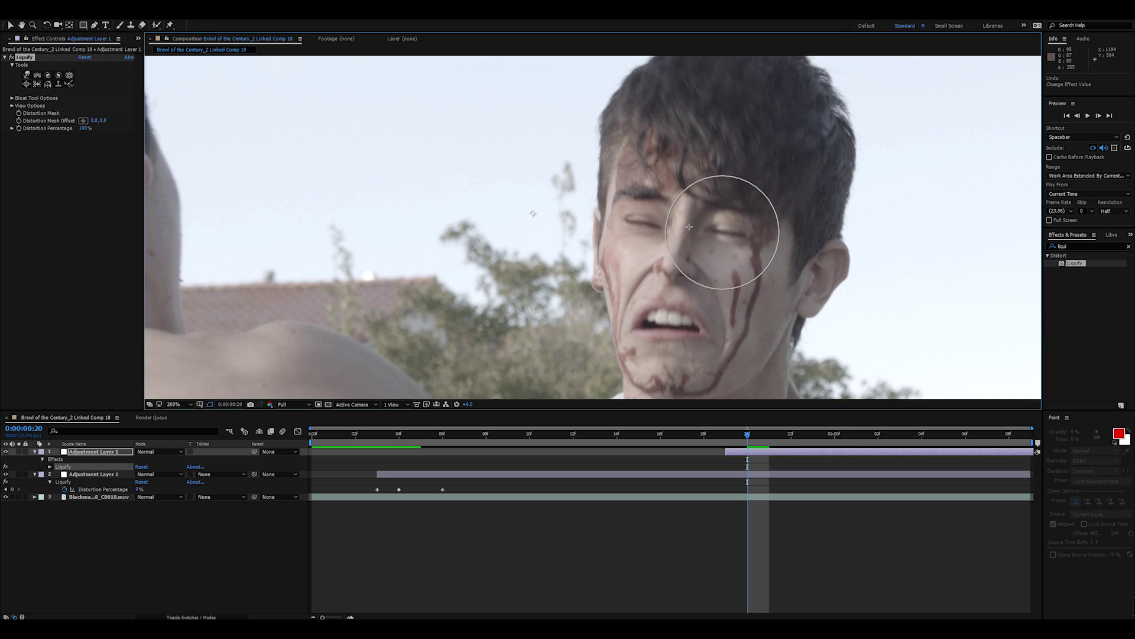
click(644, 218)
click(736, 232)
click(735, 232)
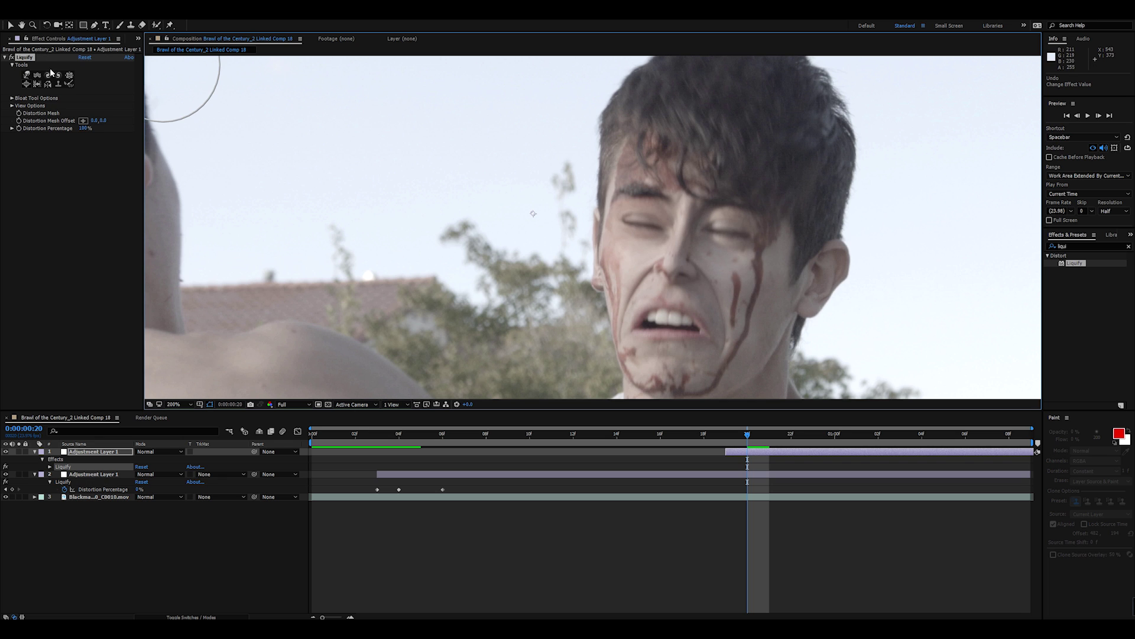
- Push the man's nose sideways with Liquify's Warp tool, using brush size 22 and brush pressure 41
click(26, 75)
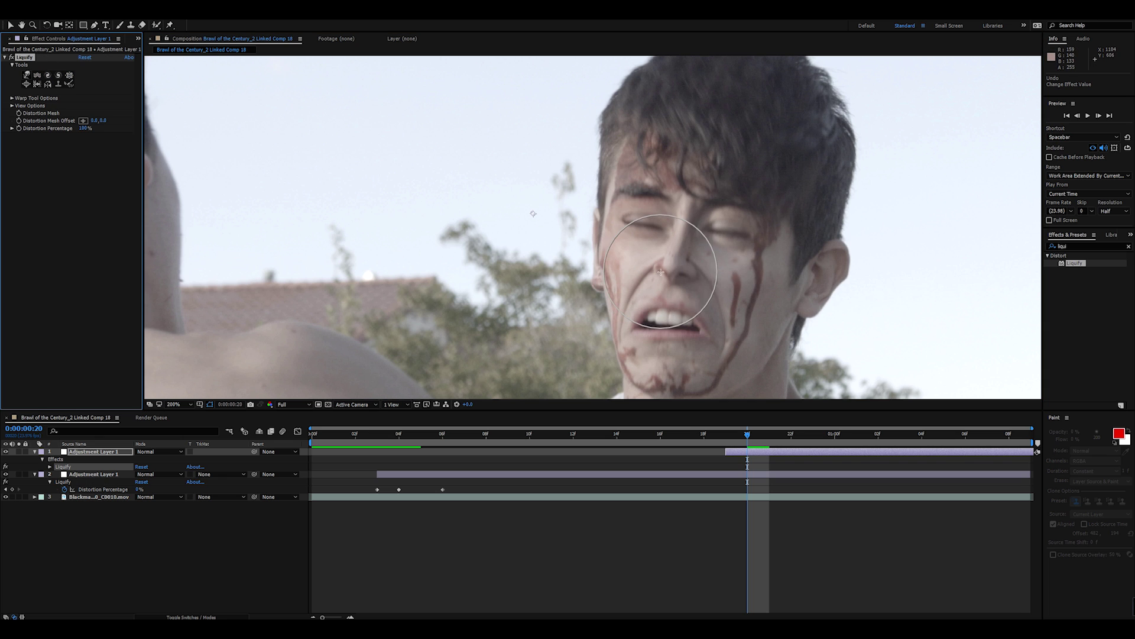
click(12, 98)
drag(82, 113, 77, 116)
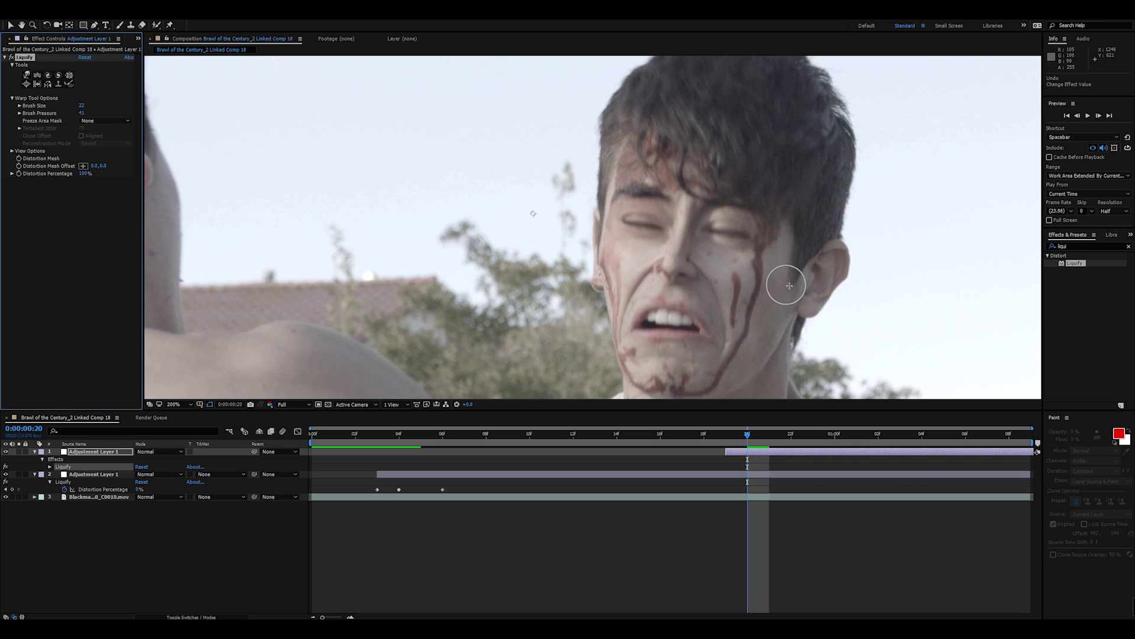
mouse_move(676, 270)
mouse_down()
mouse_move(689, 268)
mouse_move(621, 271)
mouse_up()
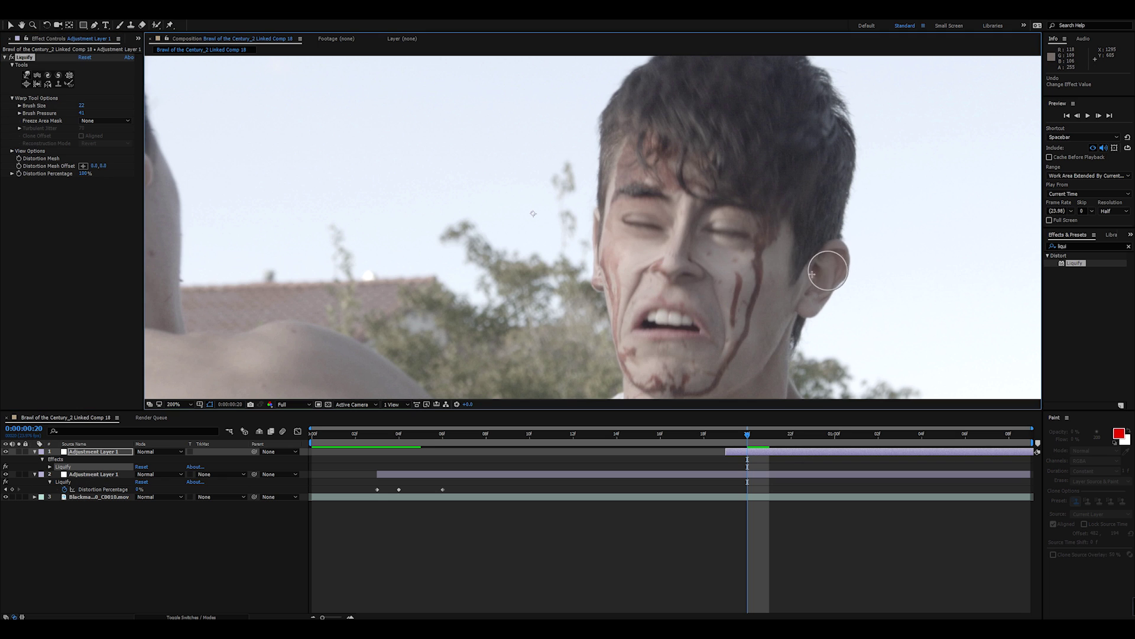
- Raise the keyframed Distortion Percentage of the second punch's Liquify at 0:00:00:21 and preview the animation
scroll(790, 306, down, 1)
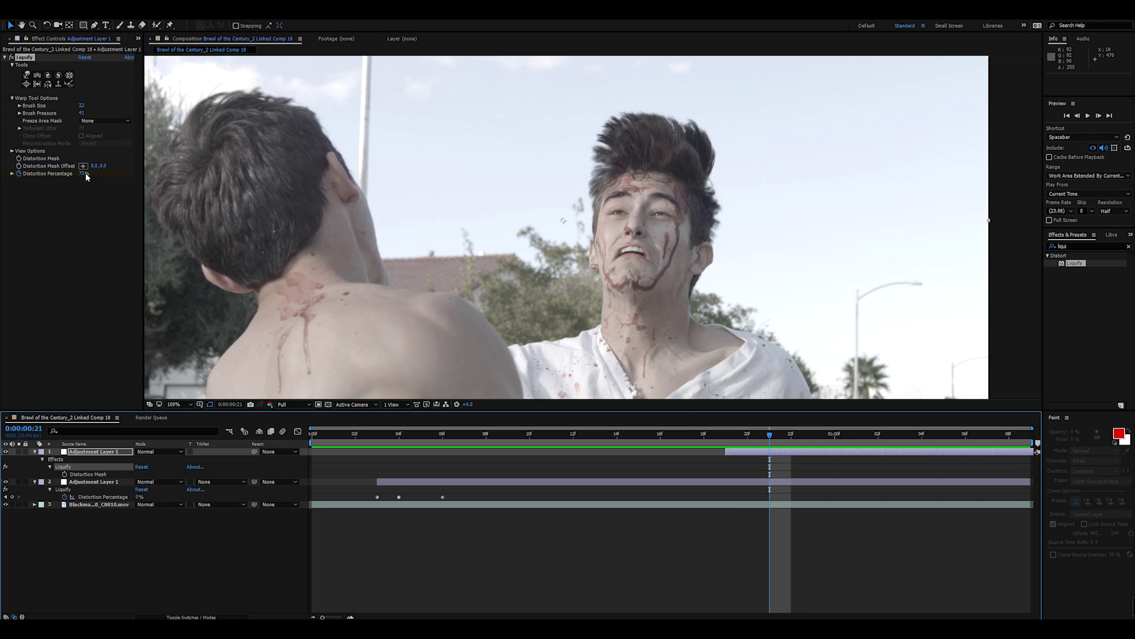
drag(81, 174, 96, 173)
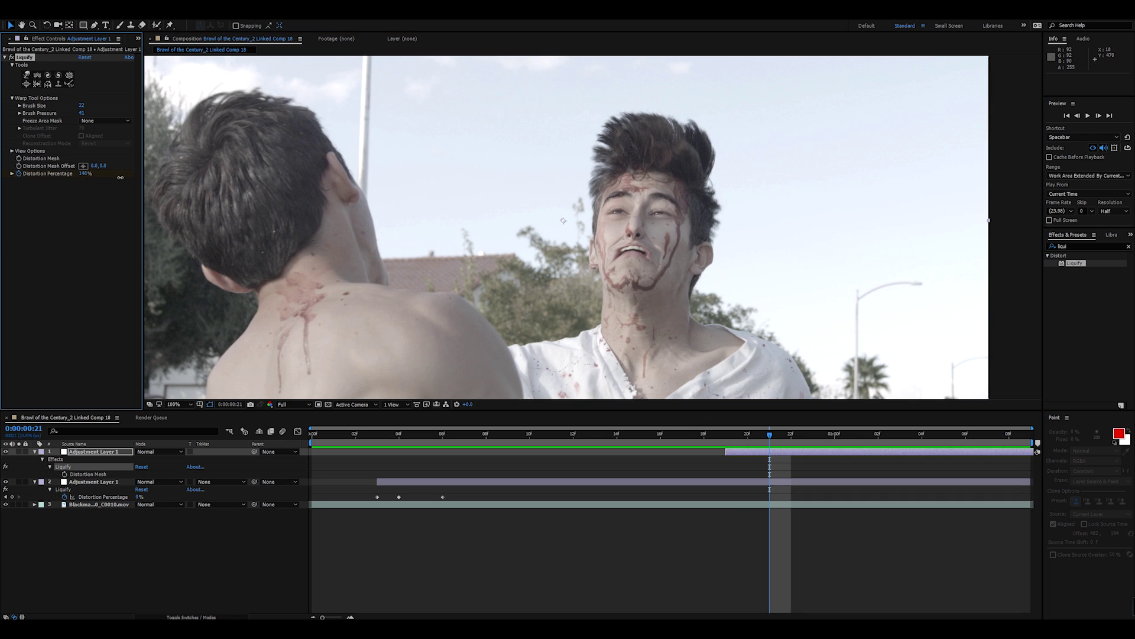
key(comma)
key(space)
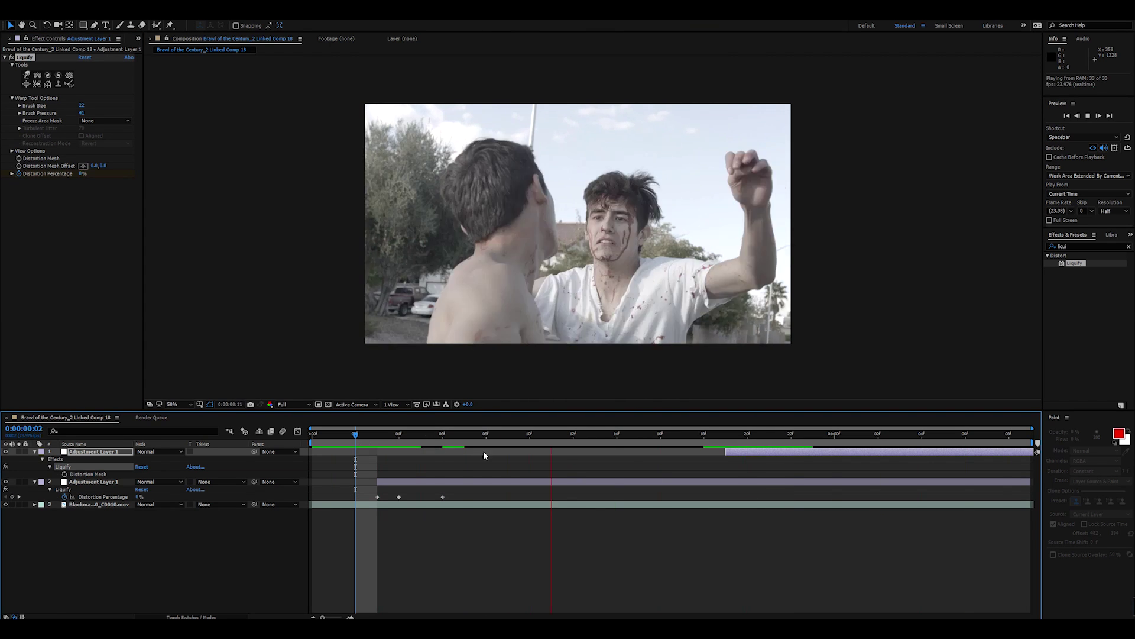
- Scrub through both punches in the composition and examine the face distortion at each impact up close
drag(507, 439, 717, 447)
scroll(556, 283, up, 1)
scroll(555, 284, down, 1)
drag(711, 441, 305, 460)
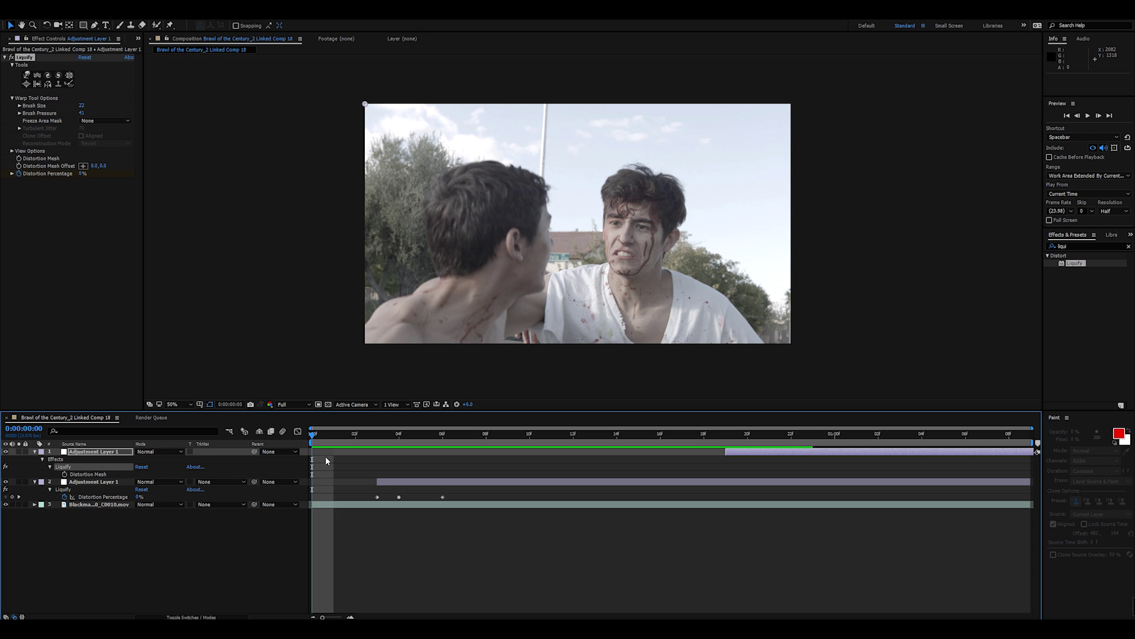
drag(312, 433, 355, 440)
scroll(527, 194, up, 2)
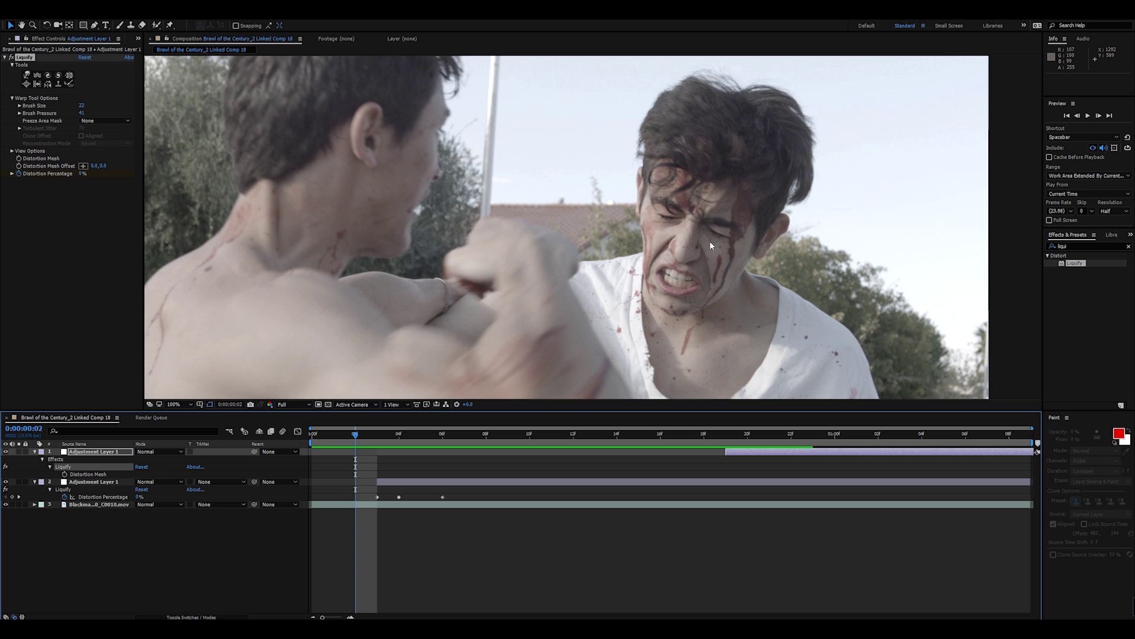
drag(372, 432, 312, 496)
key(comma)
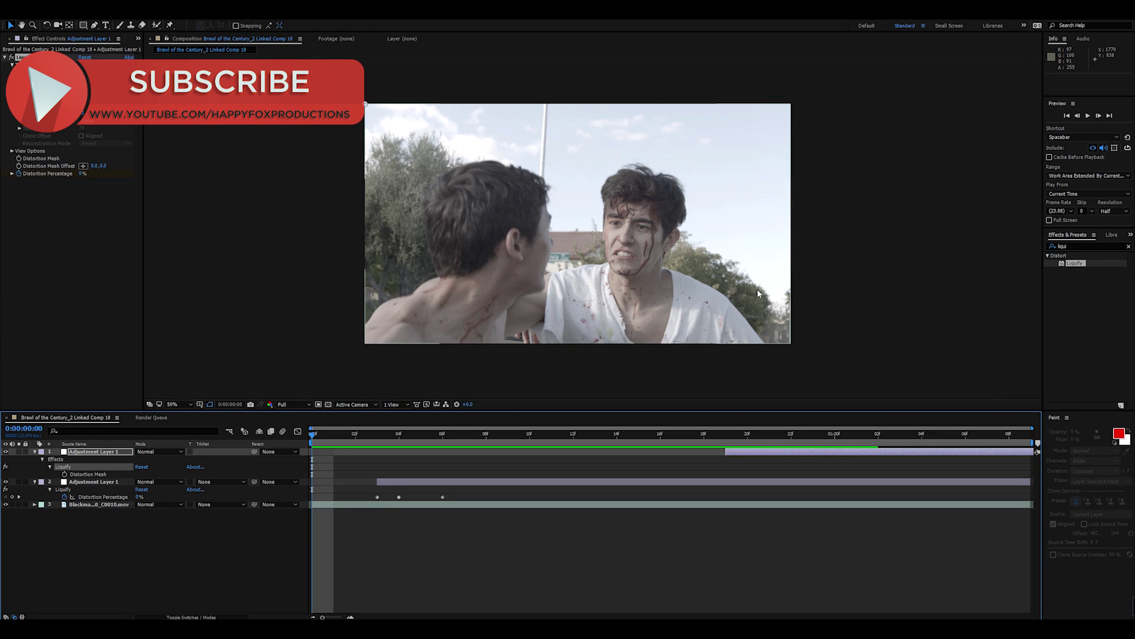
key(period)
drag(343, 434, 421, 438)
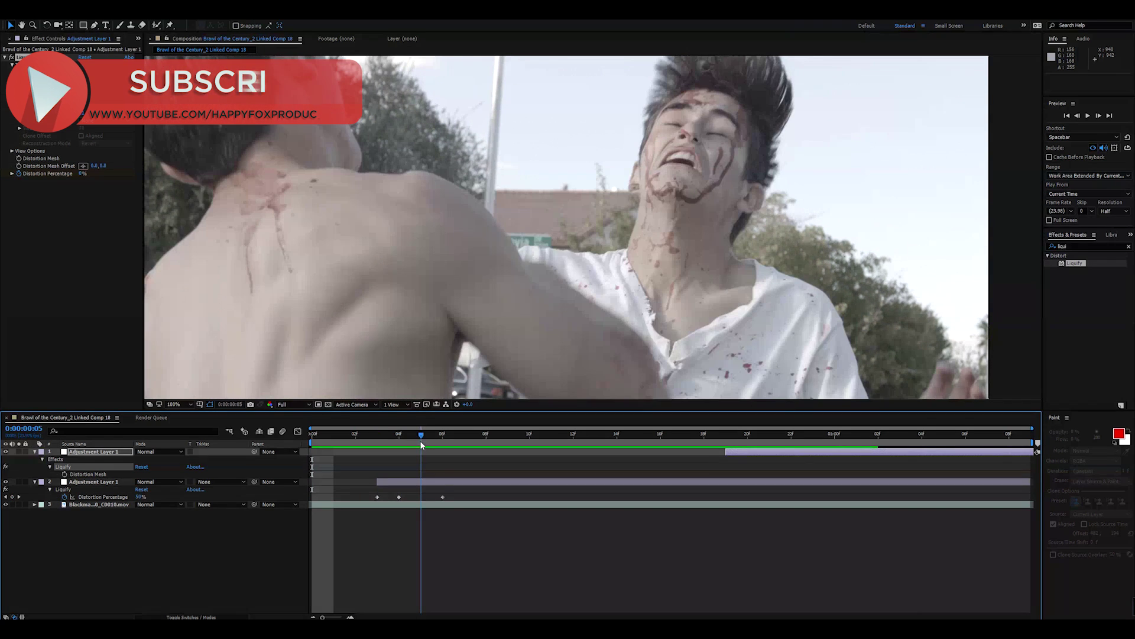
key(comma)
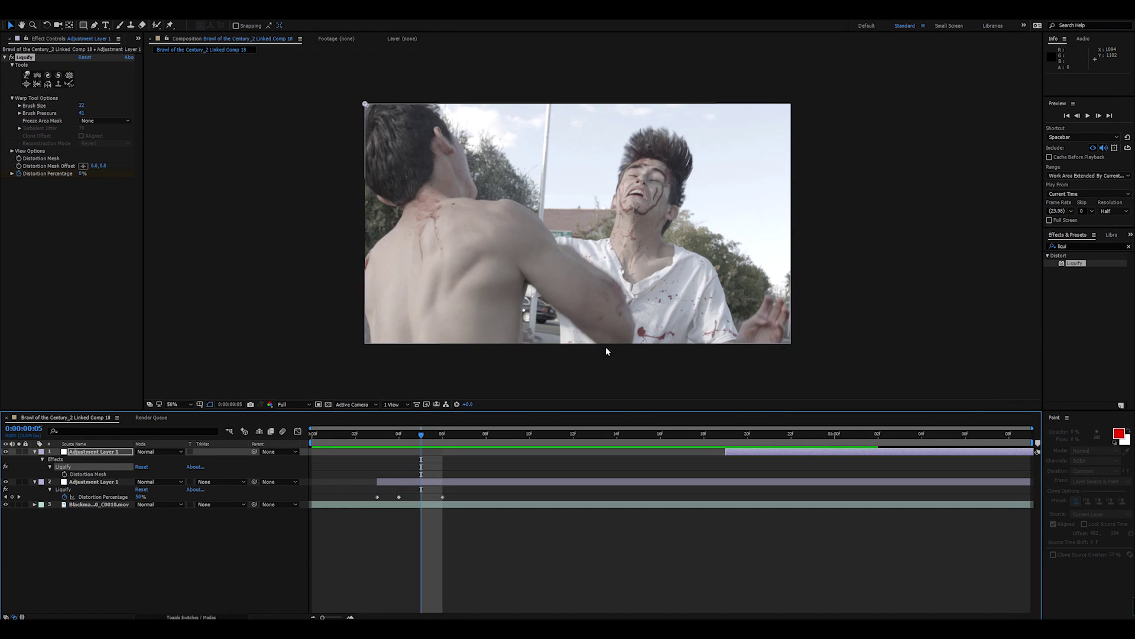
drag(353, 432, 593, 461)
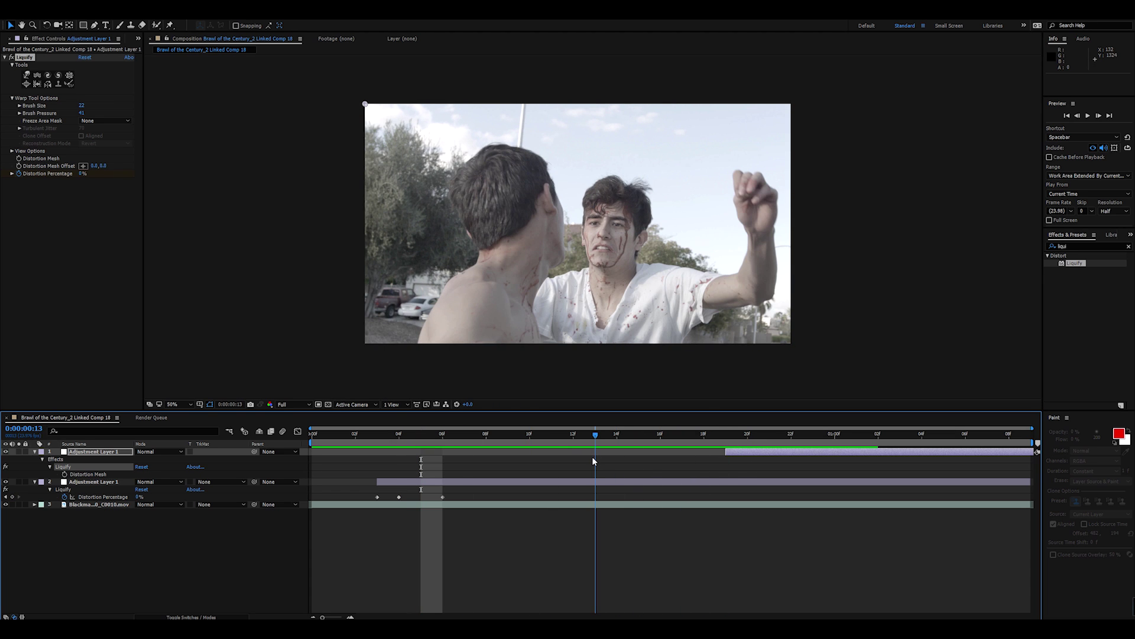
- Preview the Blood_Burst_15.mov and Blood_Burst_16.mov footage clips from the project for the first punch
mouse_move(594, 461)
mouse_down()
mouse_move(300, 470)
mouse_move(355, 433)
mouse_move(405, 436)
mouse_move(311, 440)
mouse_move(421, 437)
mouse_up()
scroll(686, 253, up, 1)
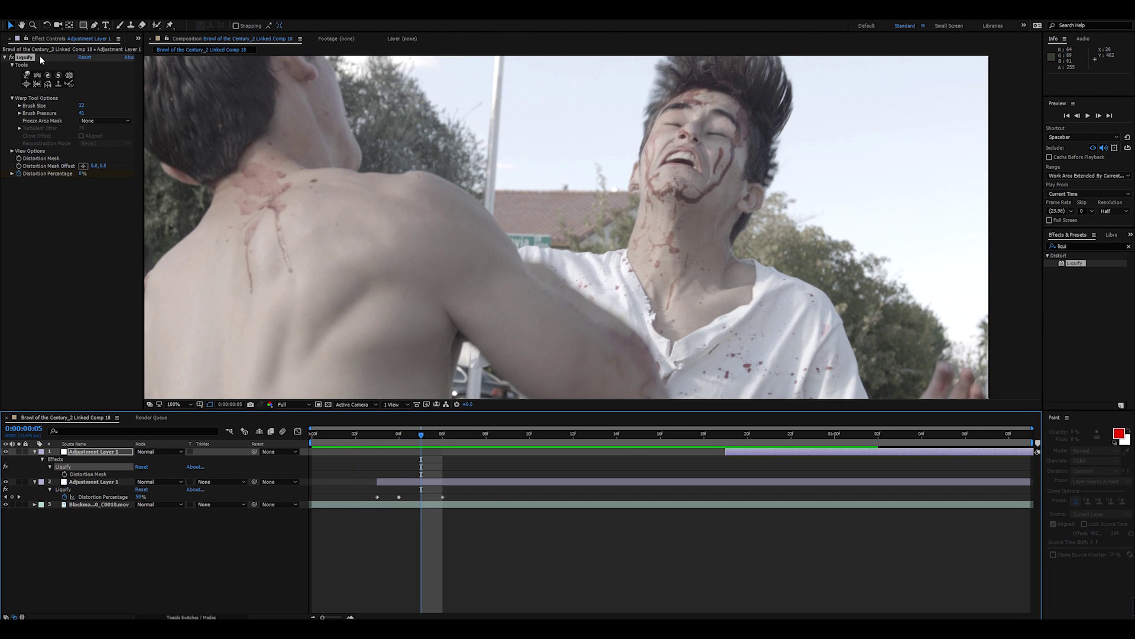
click(137, 39)
click(149, 52)
double_click(23, 247)
click(39, 186)
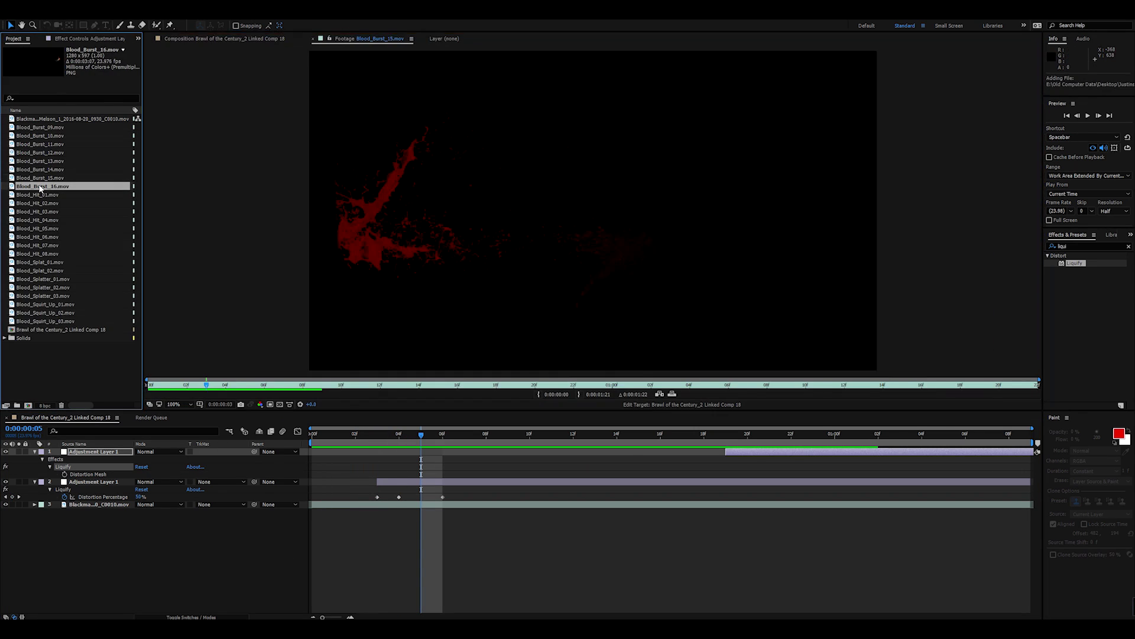
double_click(40, 187)
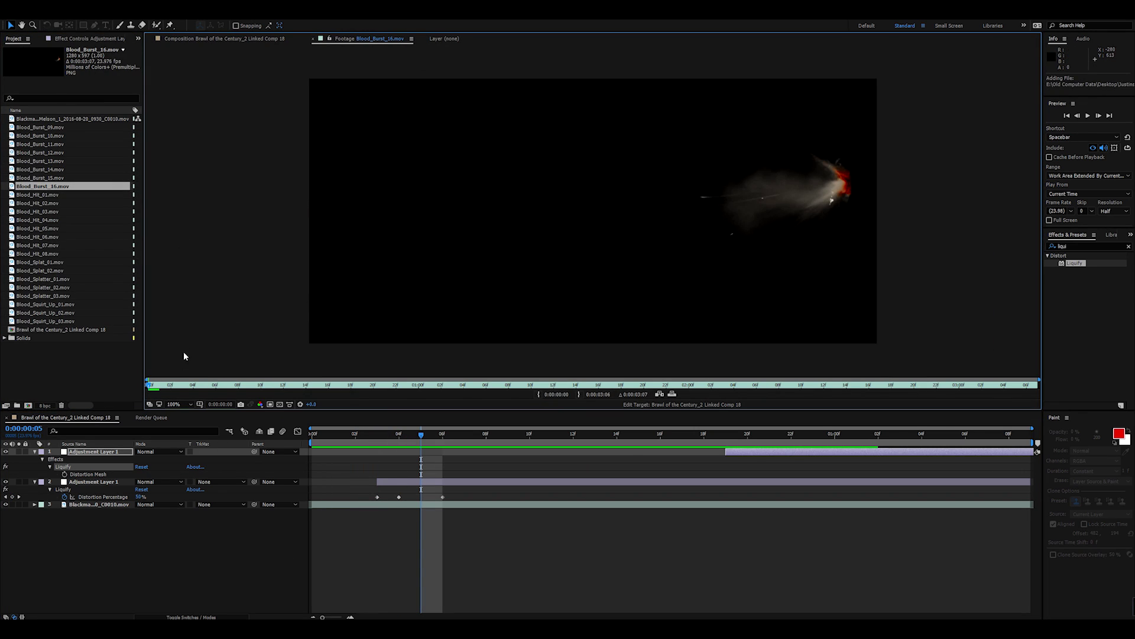
drag(153, 392, 821, 430)
key(space)
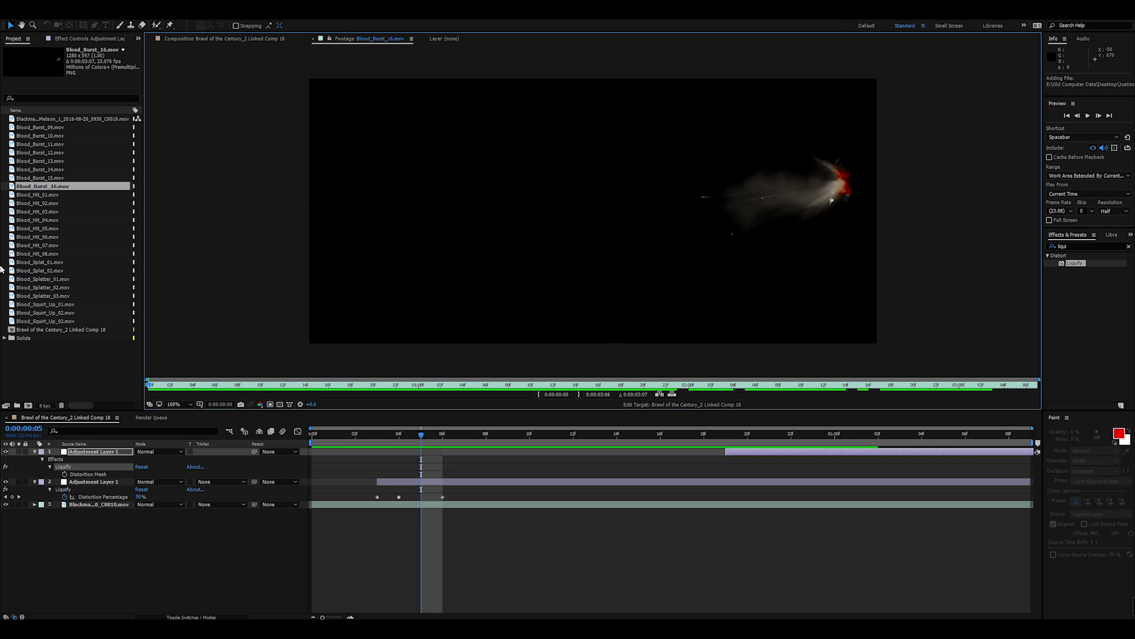
- Add Blood_Burst_16.mov as the topmost layer of the composition and view it at 0:00:00:03
drag(48, 188, 94, 453)
drag(339, 438, 377, 444)
click(107, 555)
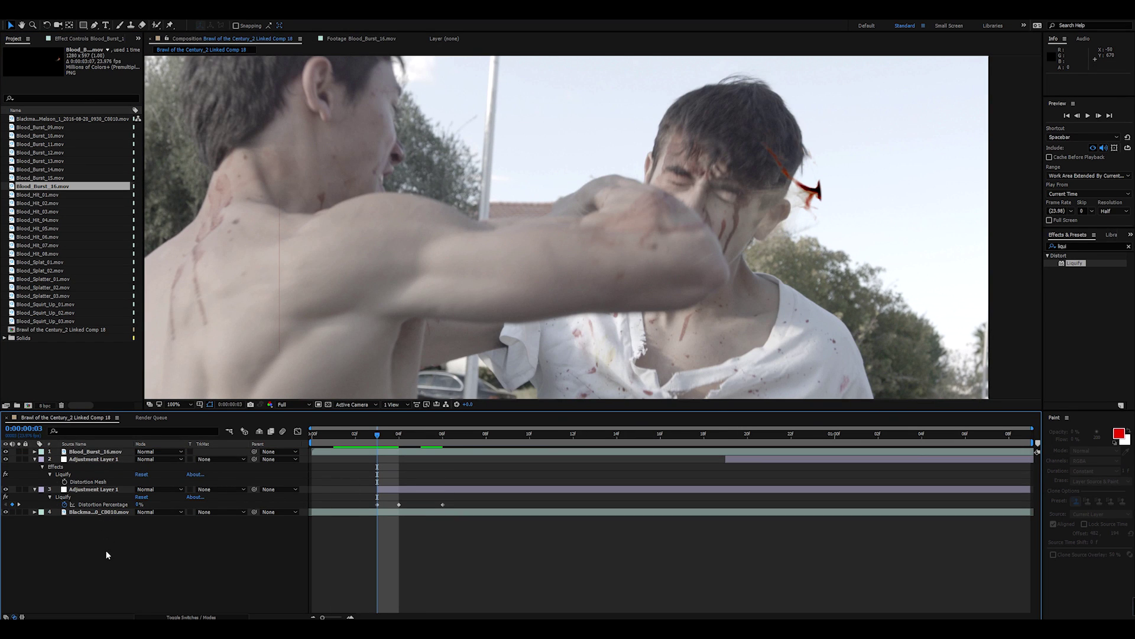
- Add an adjustment layer with Lumetri Color, Contrast 99 and Saturation 220, and bring the blood burst layer above it
key(ctrl+alt+y)
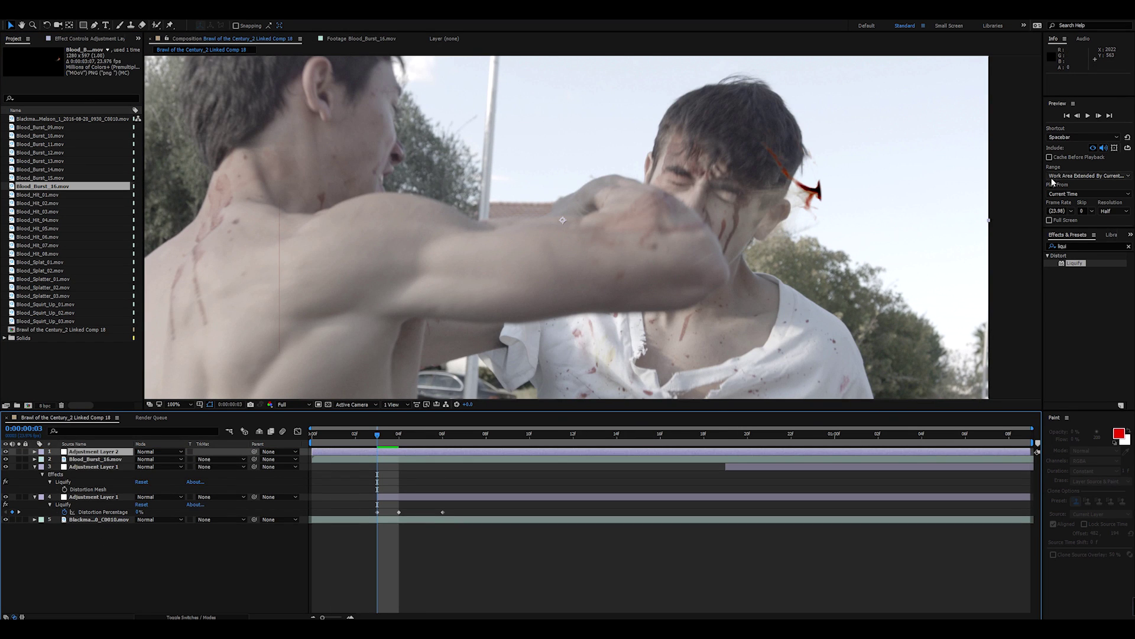
click(1072, 247)
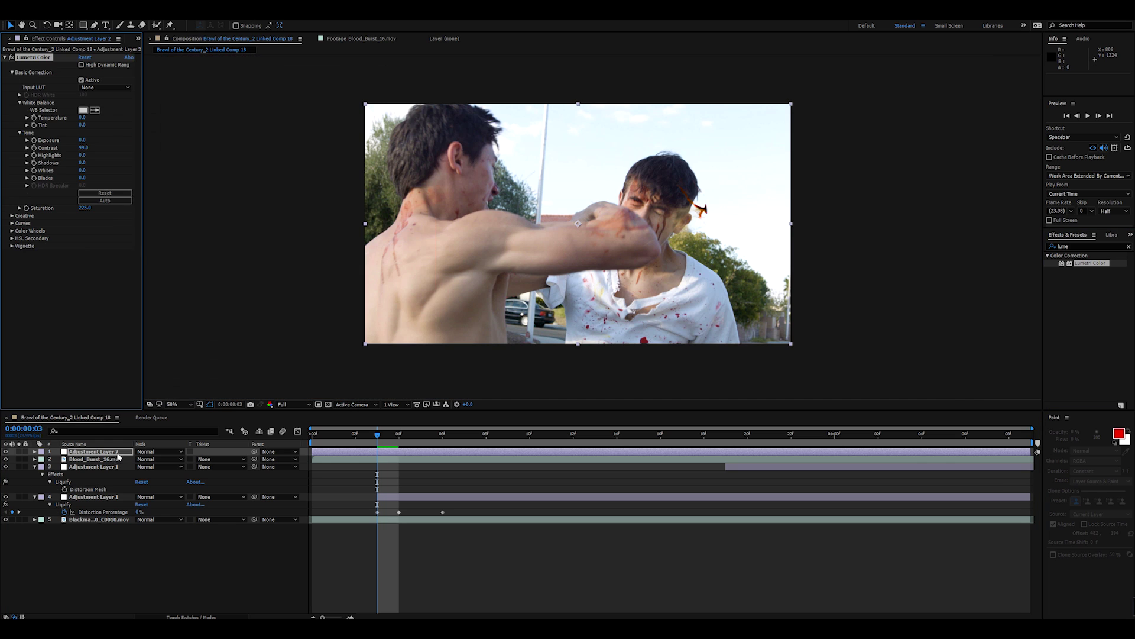
click(707, 208)
key(ctrl+bracketright)
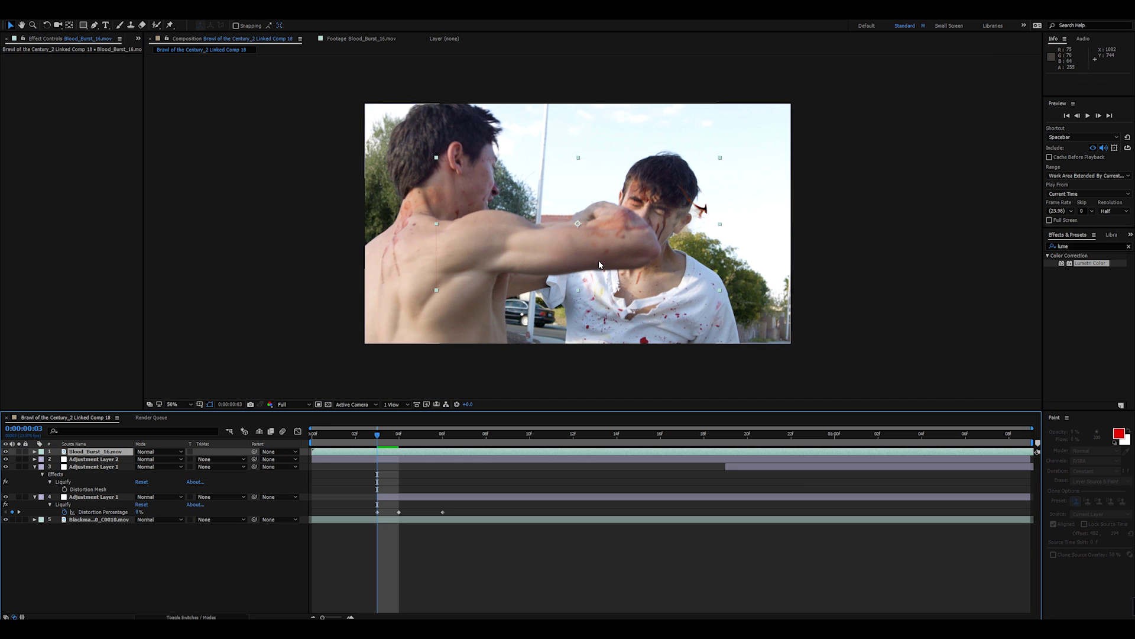
- Nudge the blood burst toward the man's face, shift its layer start to 0:00:00:02 and trim its in point to 0:00:00:04
drag(727, 209, 709, 215)
key(space)
key(space)
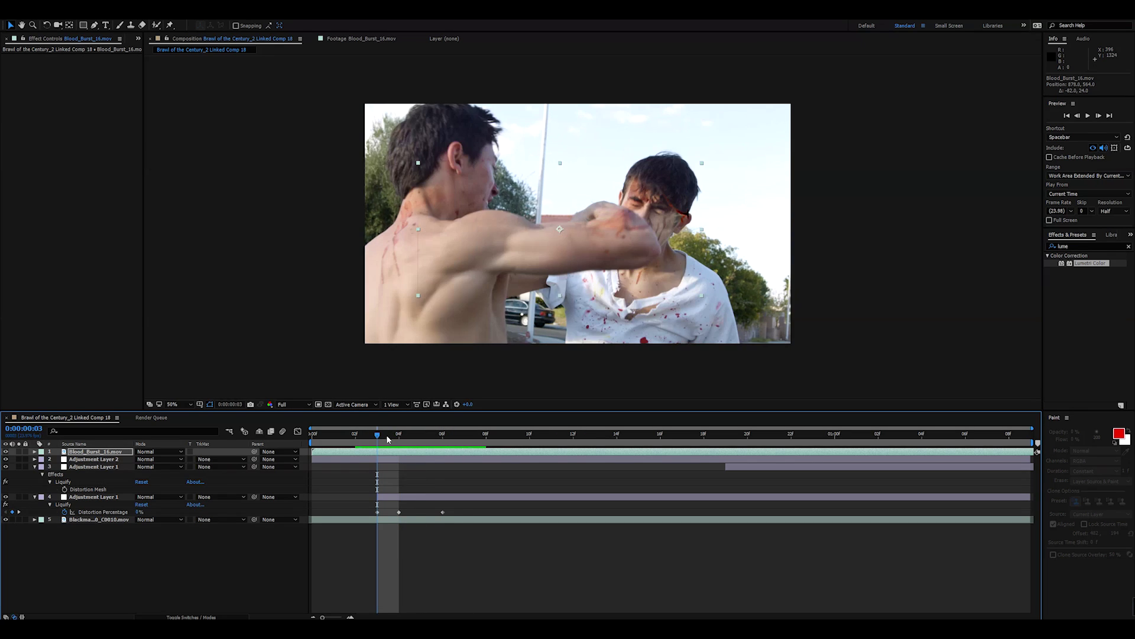
key(Page_Down)
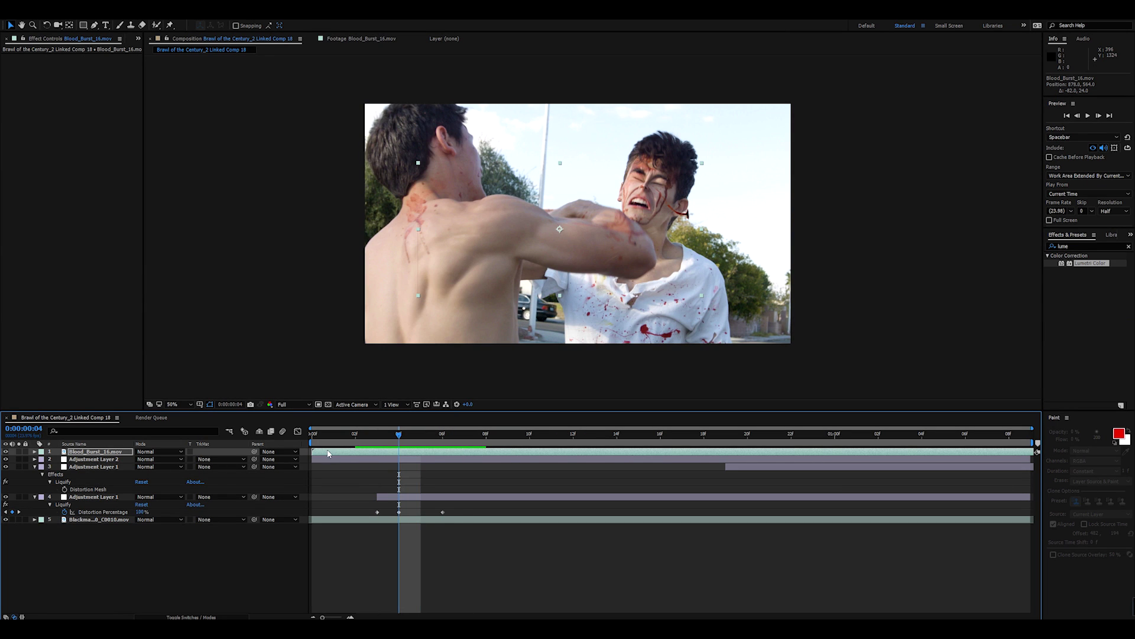
drag(313, 451, 379, 450)
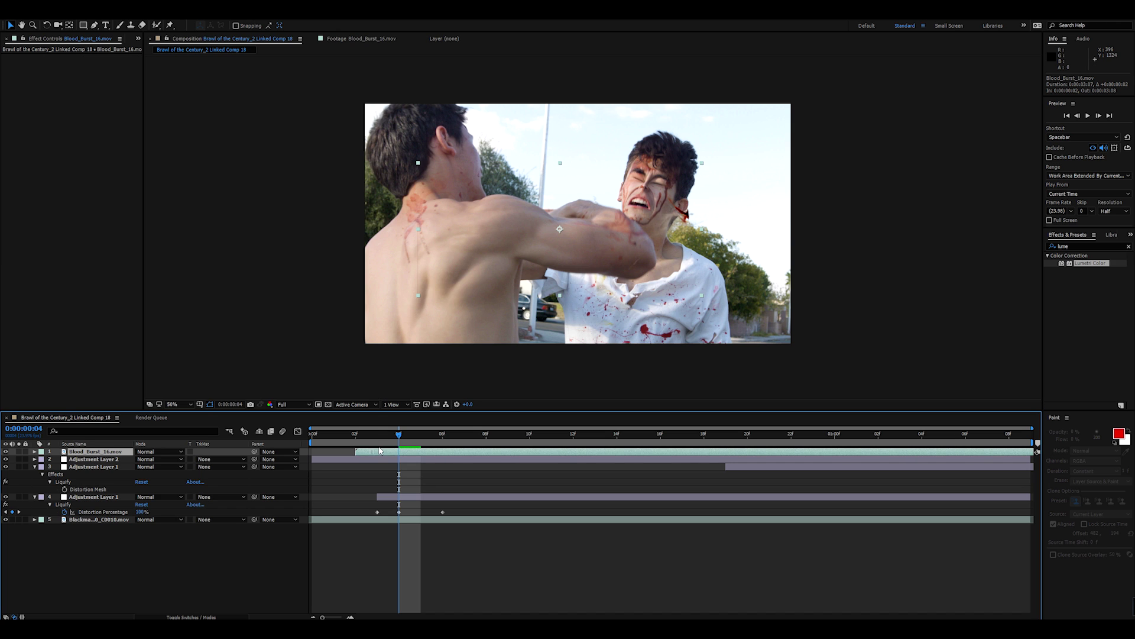
key(alt+[)
- Move the blood burst onto the man's nose at position 682, 436 and lower the layer's opacity
drag(690, 228, 650, 197)
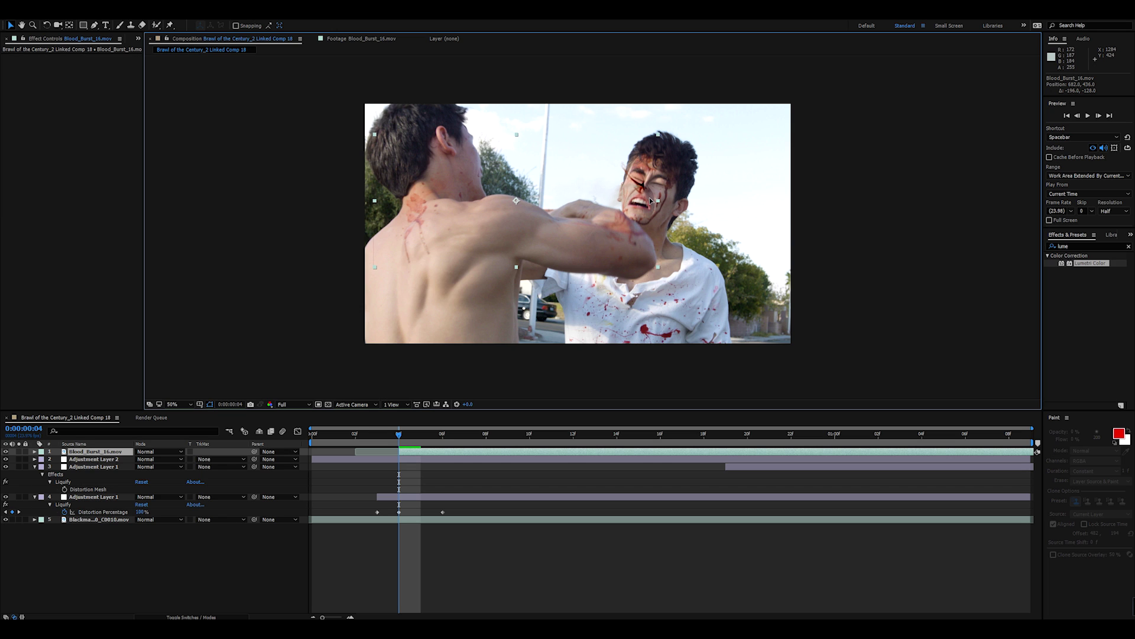
key(t)
drag(142, 459, 131, 460)
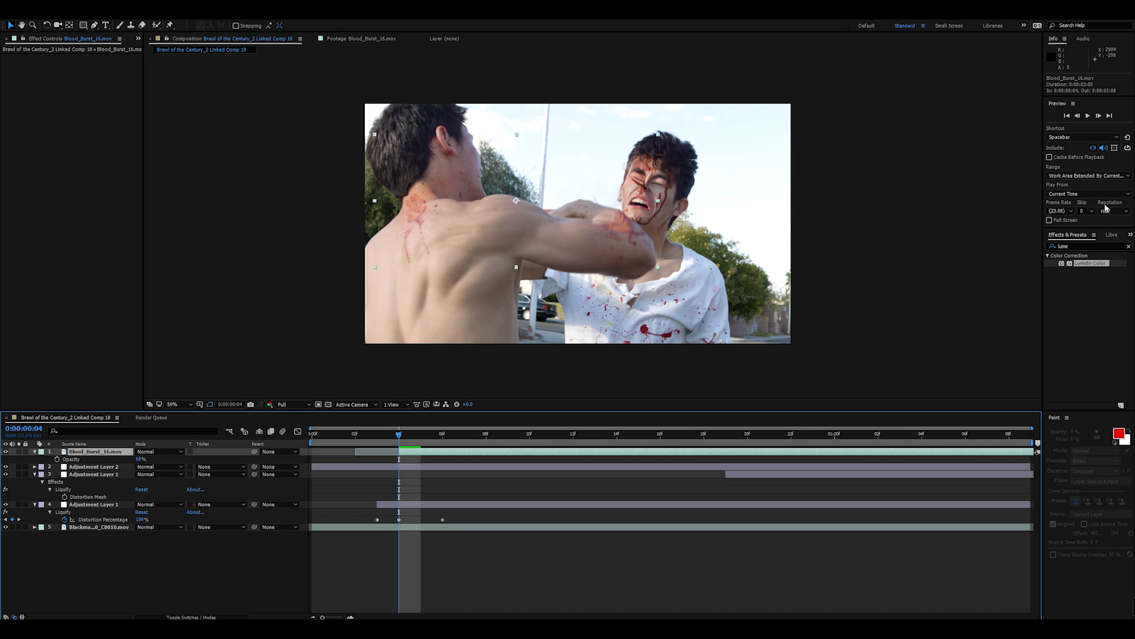
- Apply the Curves effect to the blood burst layer and brighten it by raising the RGB curve
click(1088, 246)
text(curve)
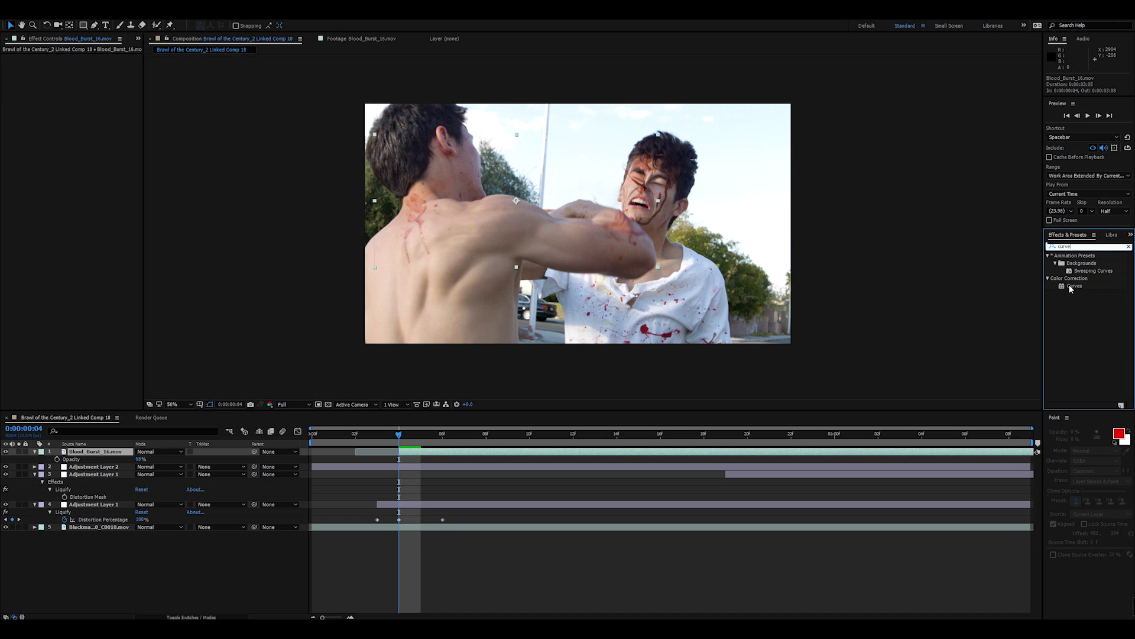
drag(1074, 285, 800, 243)
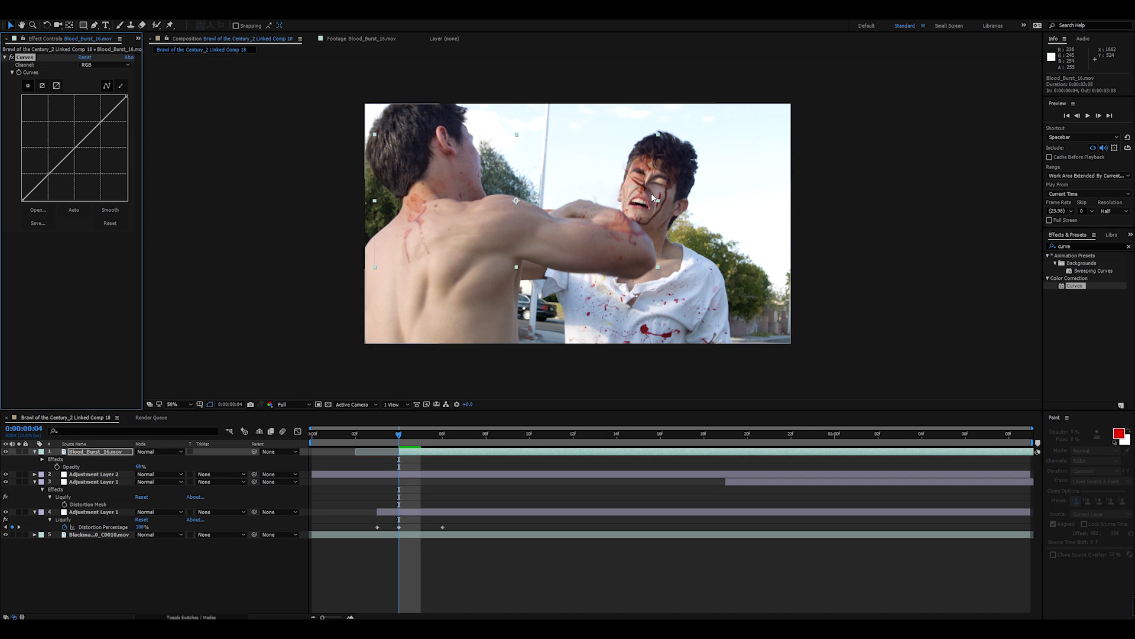
drag(93, 133, 62, 134)
- Refine the blood burst's RGB curve to a gentler upward arch while checking the blood up close on the face
key(period)
key(period)
scroll(663, 144, down, 1)
drag(707, 136, 668, 202)
scroll(686, 203, up, 1)
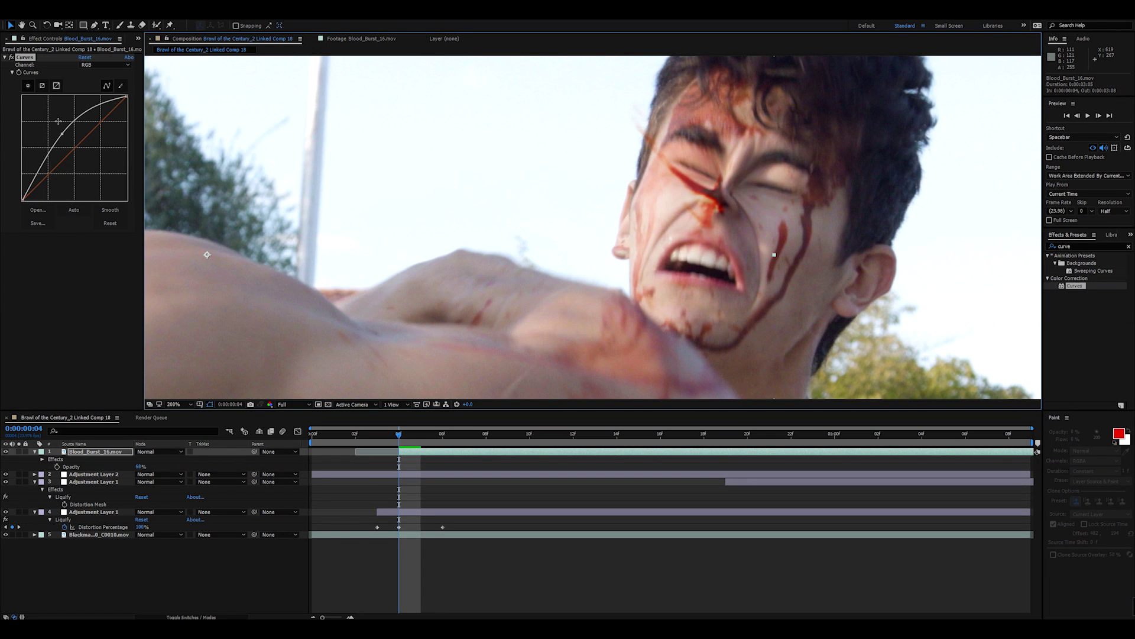
mouse_move(61, 133)
mouse_down()
mouse_move(105, 179)
mouse_move(78, 137)
mouse_up()
click(105, 64)
click(101, 113)
key(ctrl+z)
mouse_move(78, 136)
mouse_down()
mouse_move(88, 152)
mouse_move(79, 130)
mouse_up()
scroll(772, 200, down, 2)
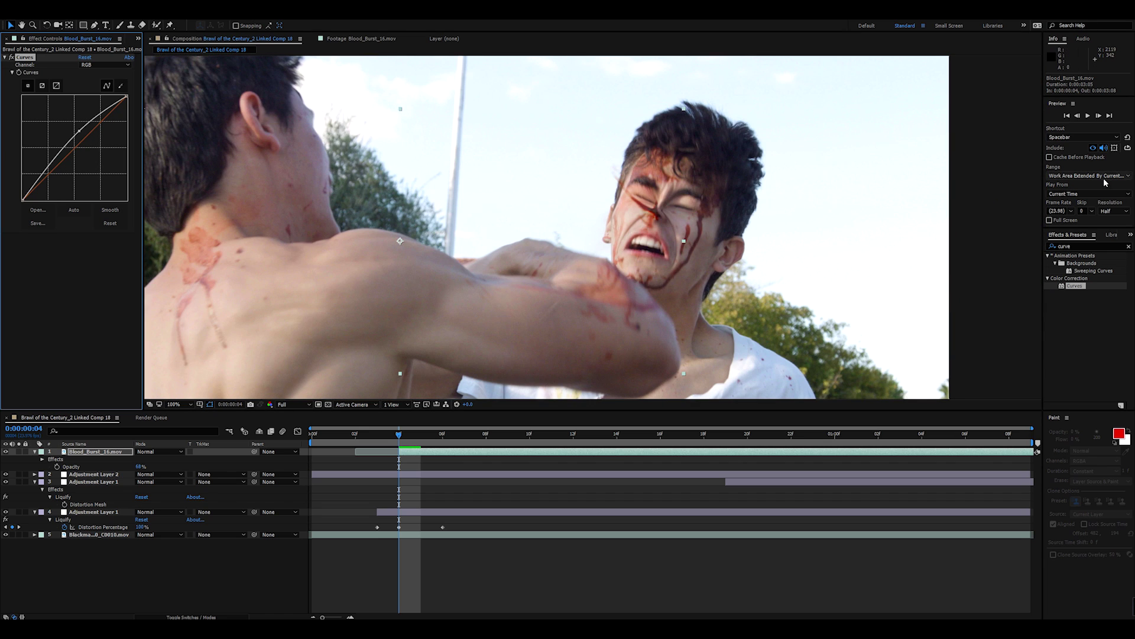
- Apply Fast Blur (Legacy) to the blood burst layer with a slight Blurriness
click(1087, 246)
text(fast)
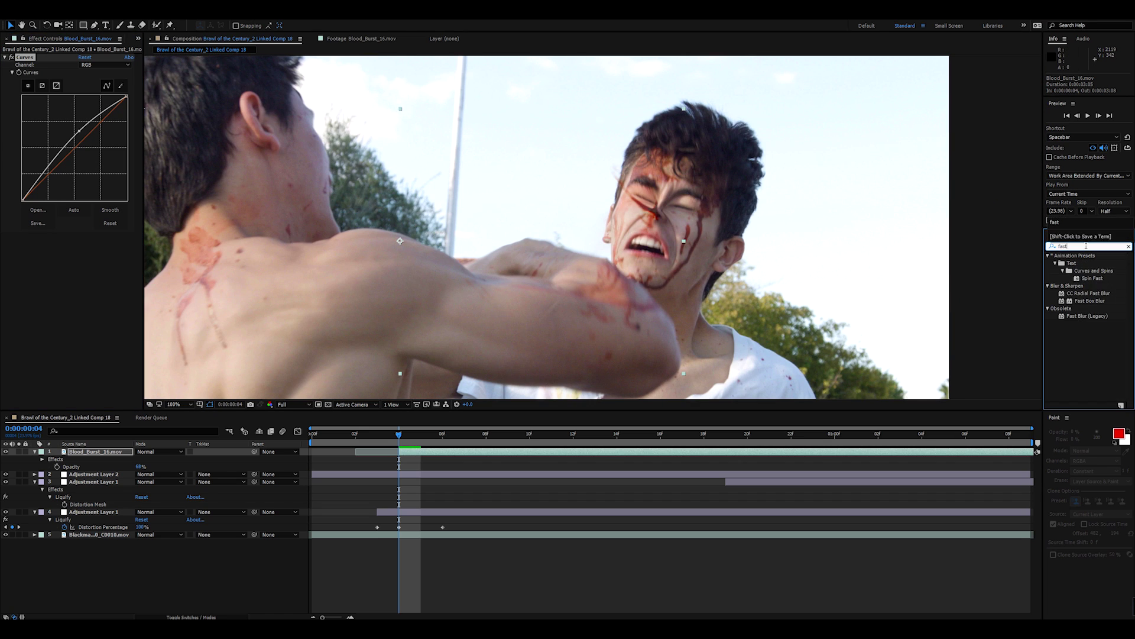
drag(1088, 316, 83, 240)
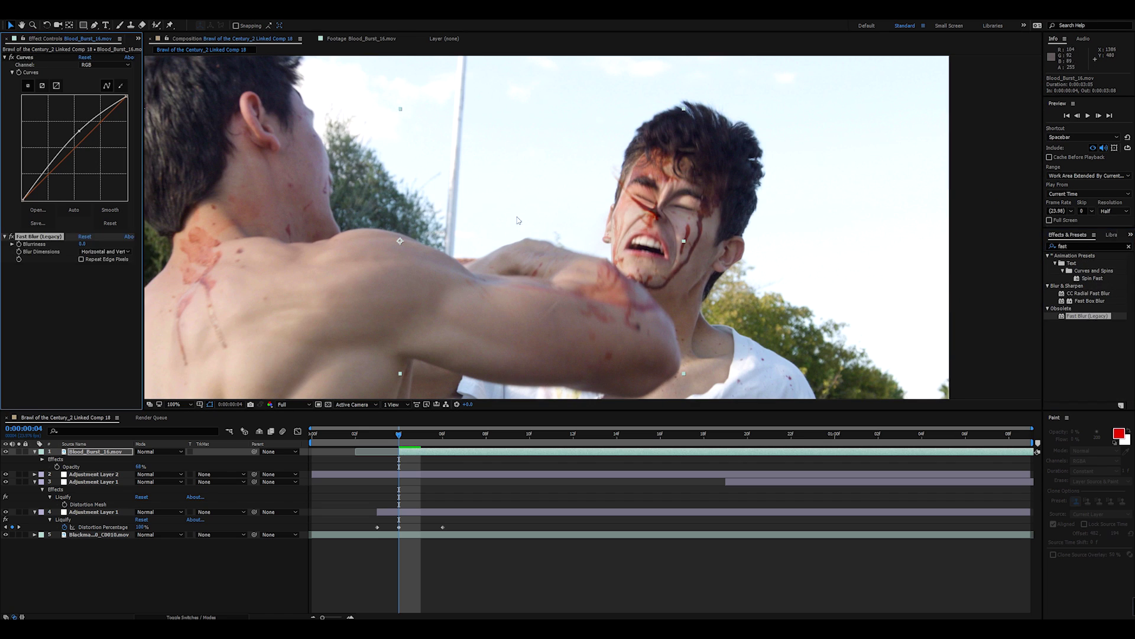
click(85, 244)
click(59, 317)
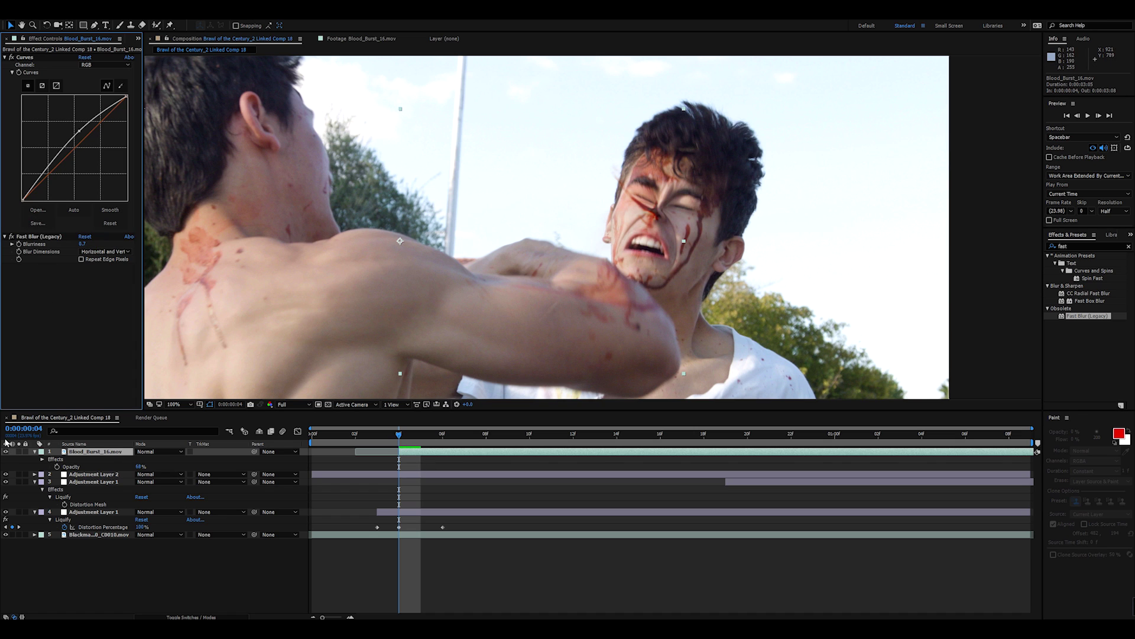
- Keyframe the blood burst's Position at 0:00:00:04, 0:00:00:07 and 0:00:00:10 so it follows the man's moving face
key(p)
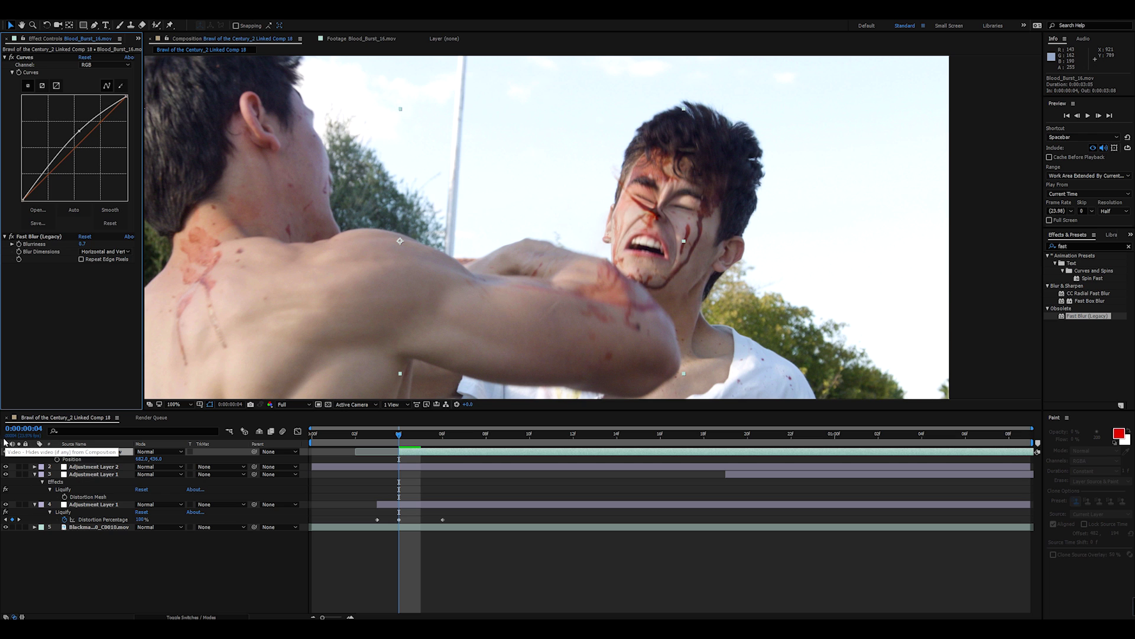
click(57, 459)
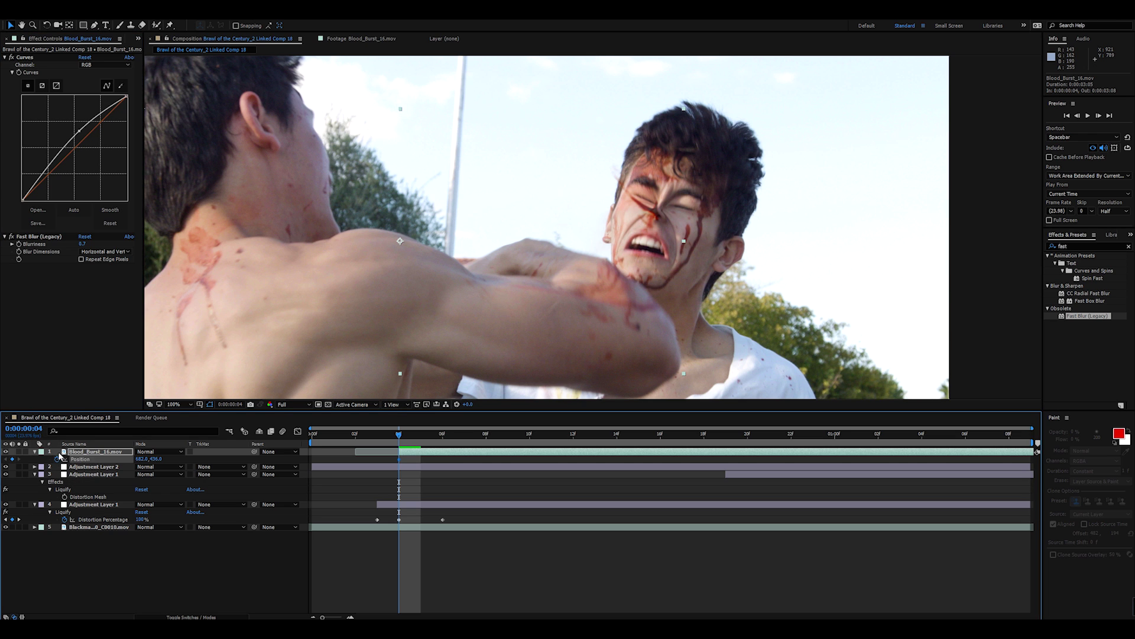
key(Page_Down)
key(Page_Down)
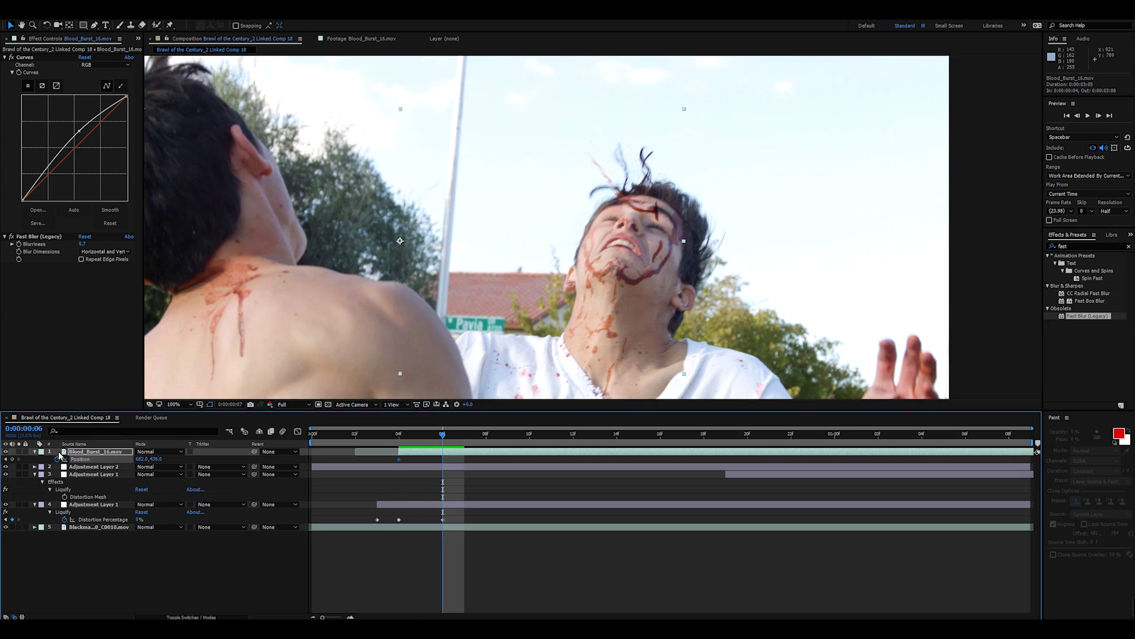
key(Page_Down)
drag(664, 210, 566, 258)
key(Page_Down)
key(Page_Down)
key(Page_Down)
- Keyframe the blood burst dropping to position 499, 1097 and shift that keyframe to 0:00:00:18
key(Page_Down)
key(Page_Down)
key(Page_Down)
key(Page_Down)
key(Page_Down)
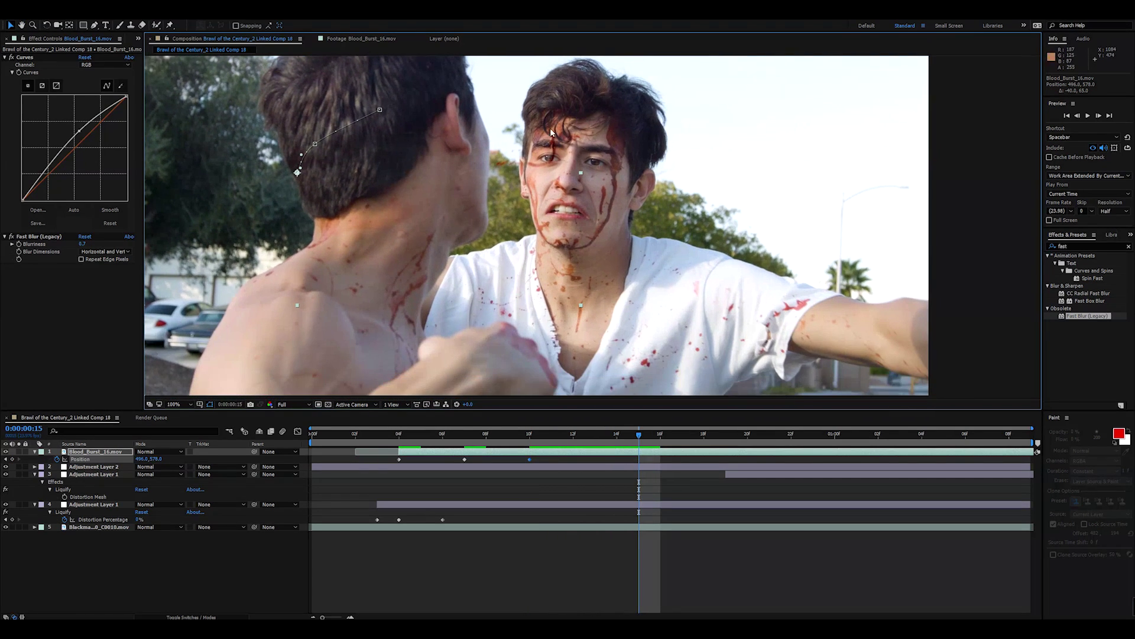
drag(554, 149, 557, 206)
drag(555, 295, 556, 414)
scroll(558, 341, down, 1)
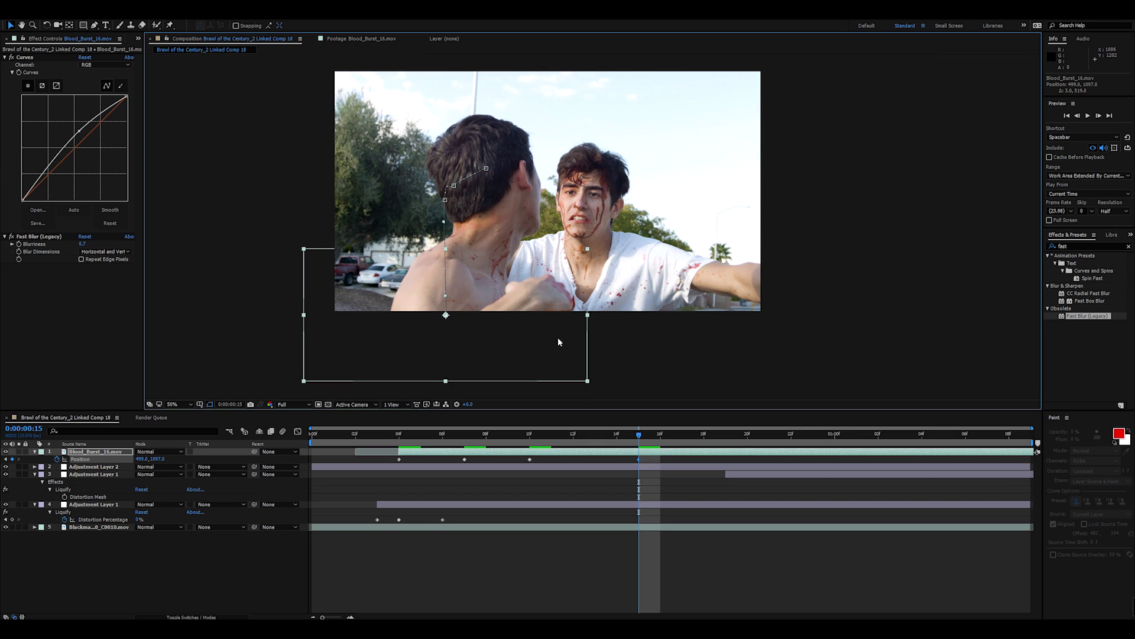
key(Page_Down)
key(Page_Down)
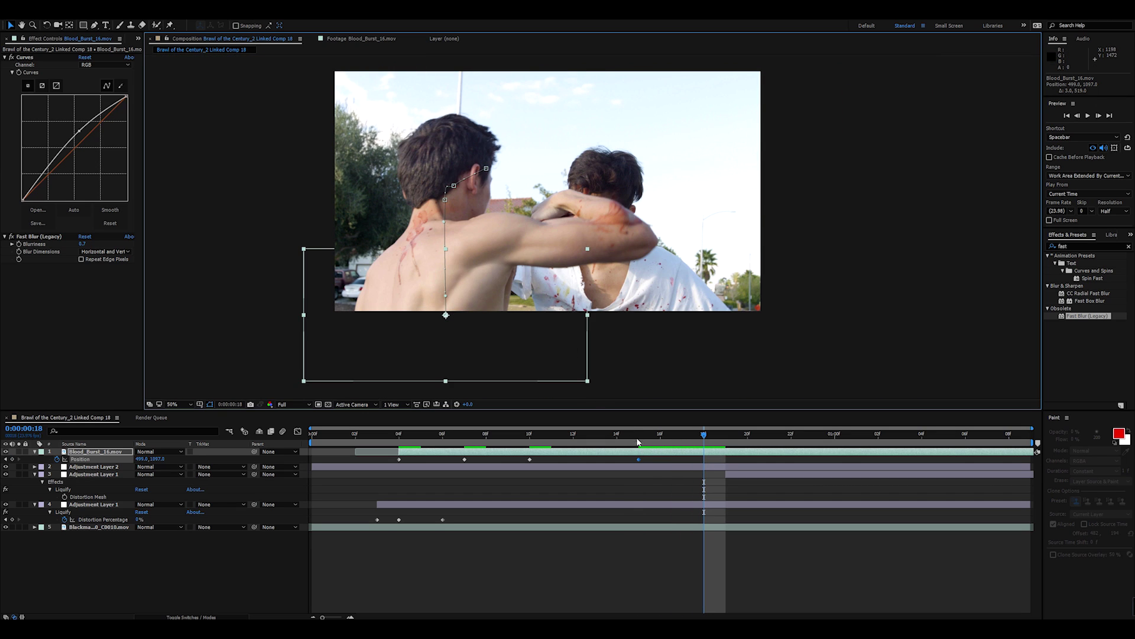
drag(638, 460, 703, 459)
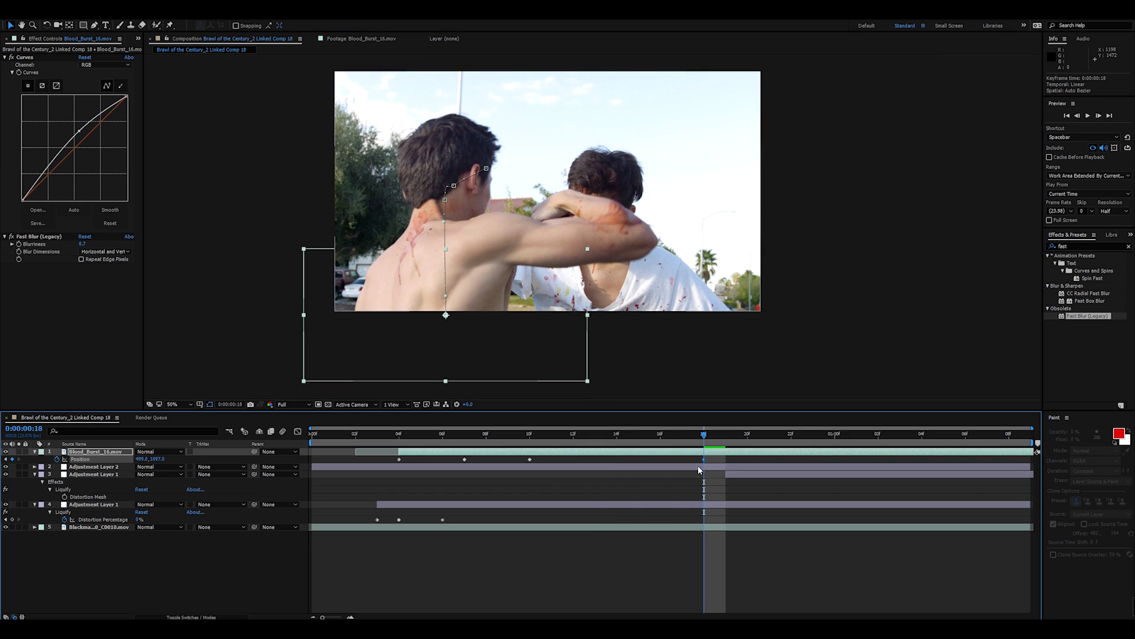
- Enable motion blur for the composition and for the blood burst layer
drag(535, 437, 294, 435)
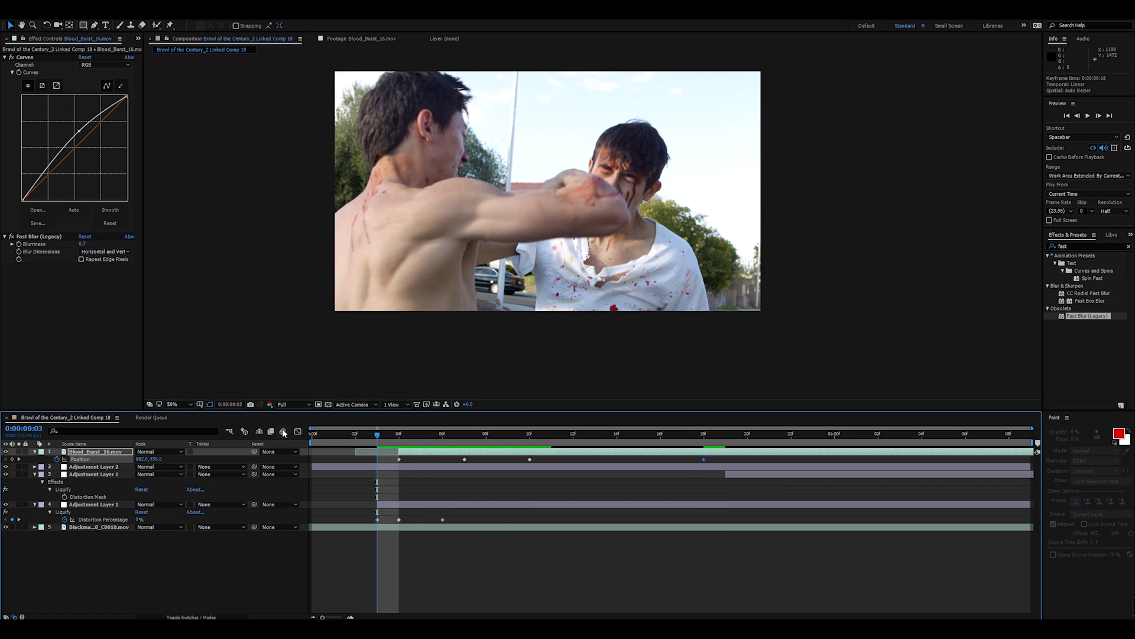
click(283, 431)
key(F4)
click(172, 451)
click(98, 452)
- Set the composition's motion blur shutter angle to 90° and preview the result from the start
click(46, 14)
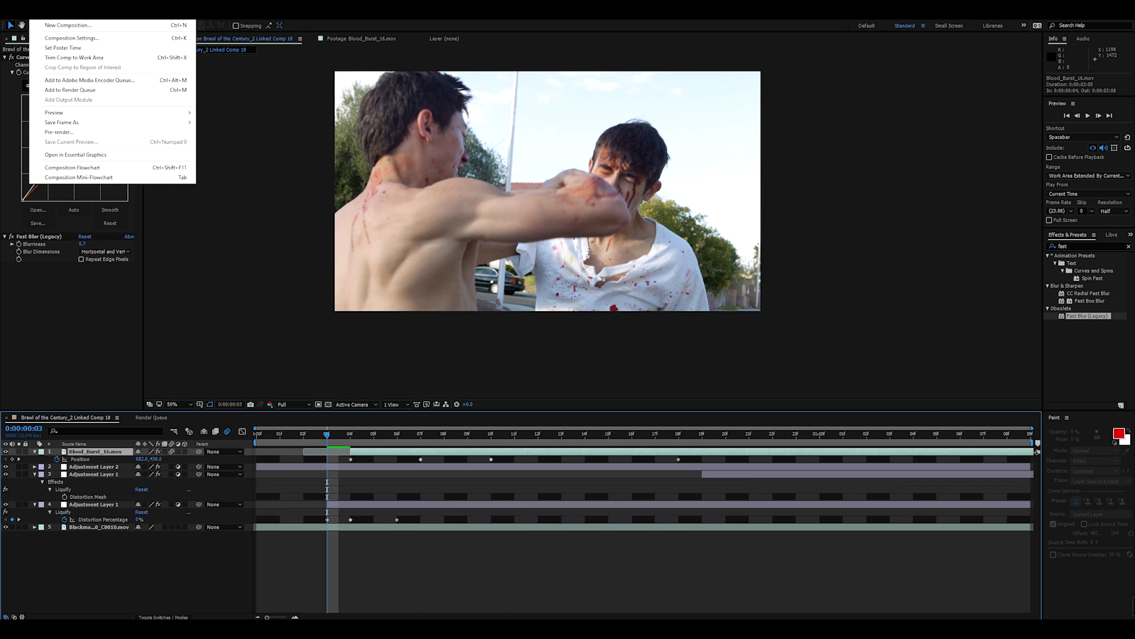
click(60, 36)
click(190, 189)
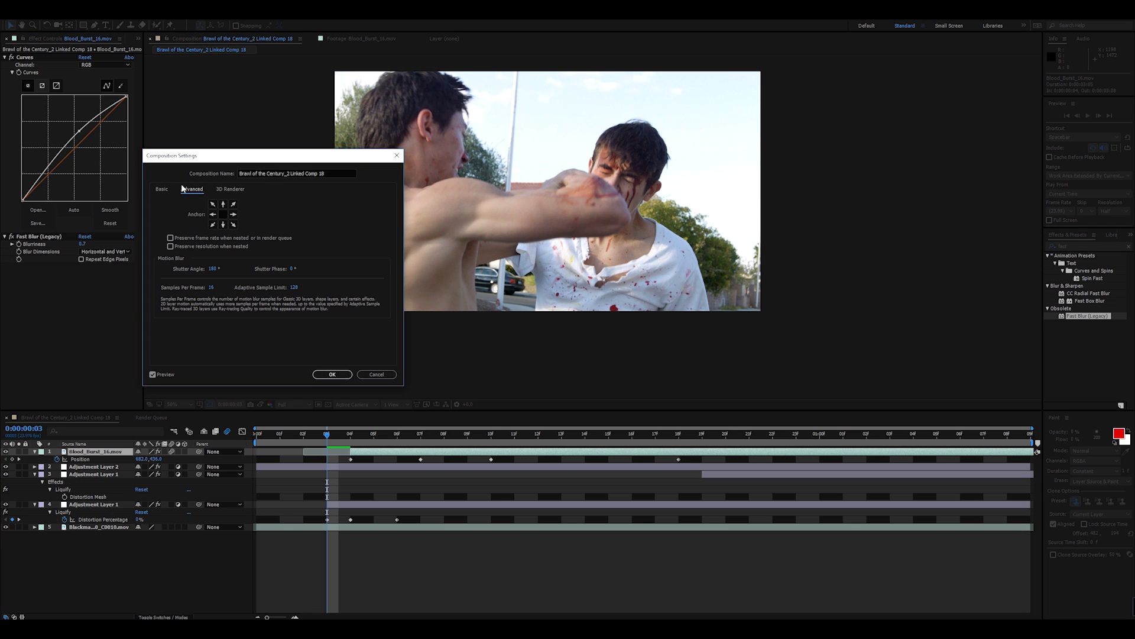
click(214, 269)
text(90)
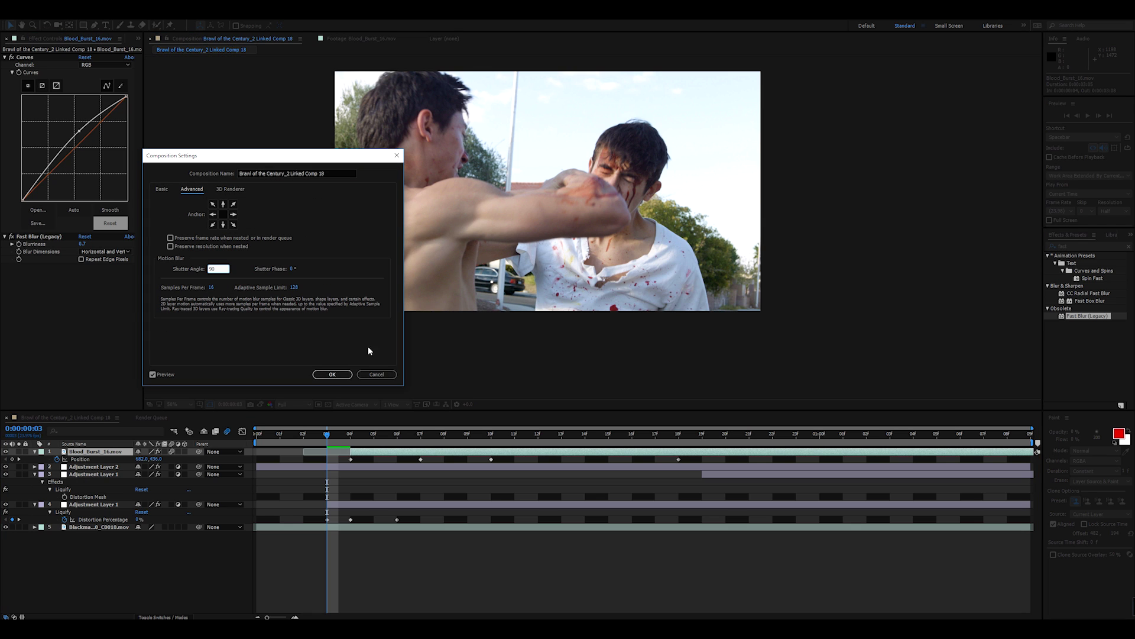
click(332, 375)
key(Page_Up)
key(Home)
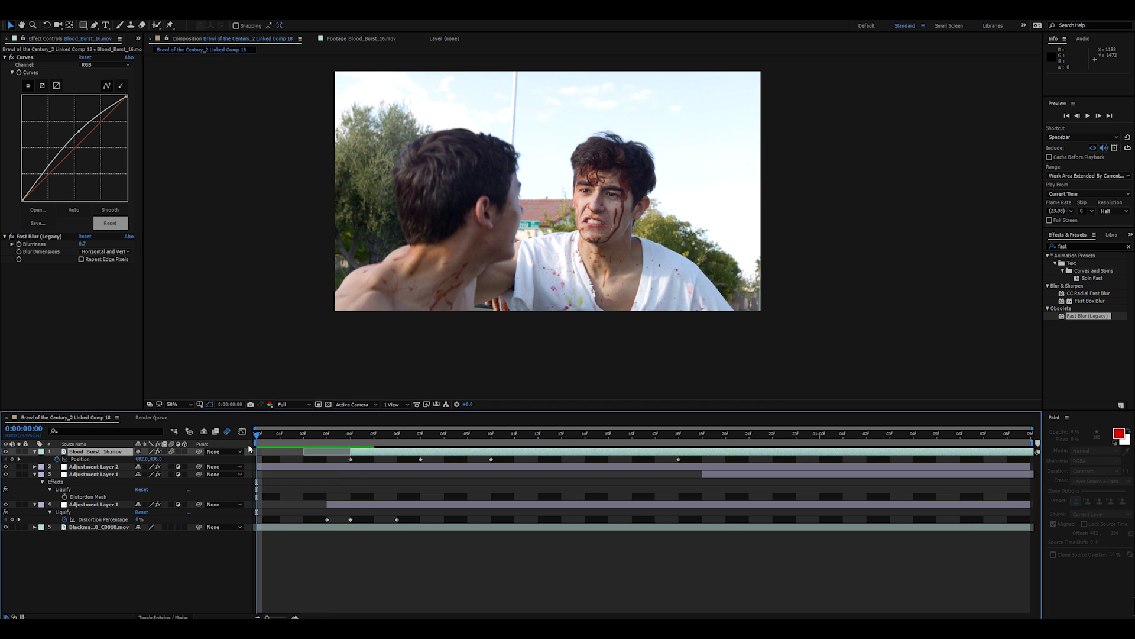
key(space)
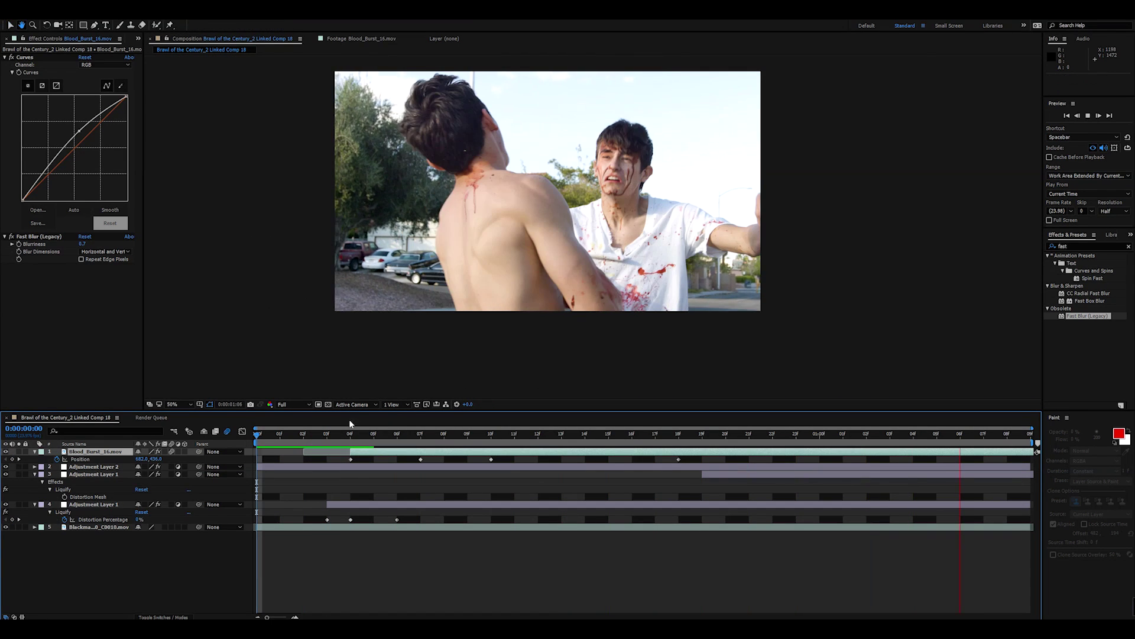
- Draw a closed four-point mask on the blood burst layer over the man's nose and cheek at 0:00:00:09
scroll(676, 248, up, 2)
drag(298, 436, 462, 446)
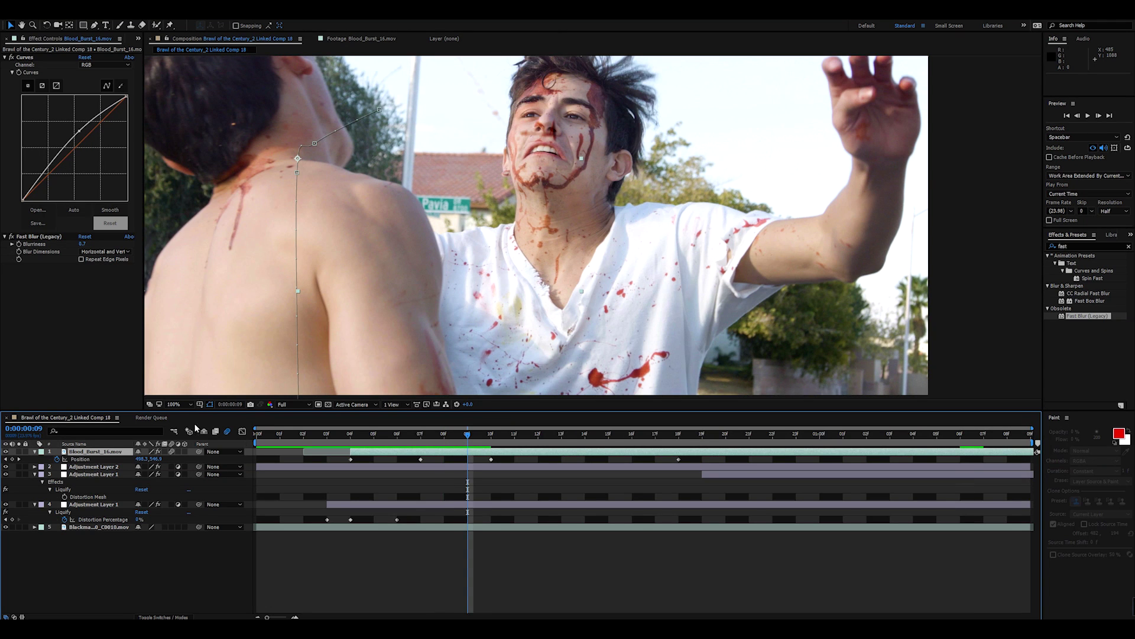
click(94, 26)
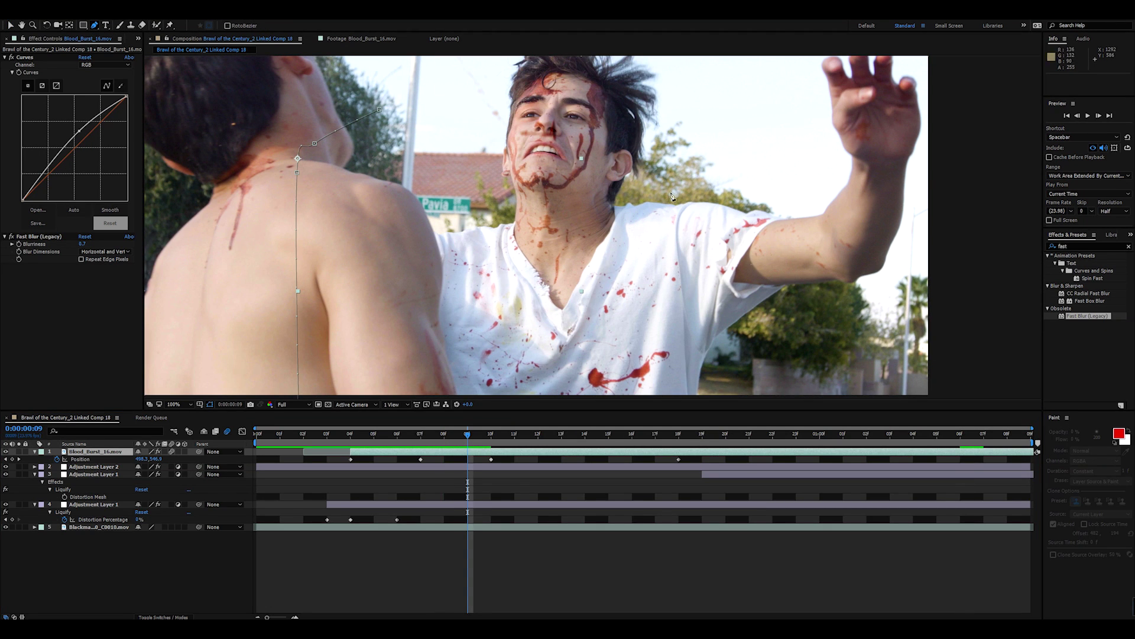
scroll(693, 248, up, 1)
drag(594, 62, 587, 274)
click(534, 242)
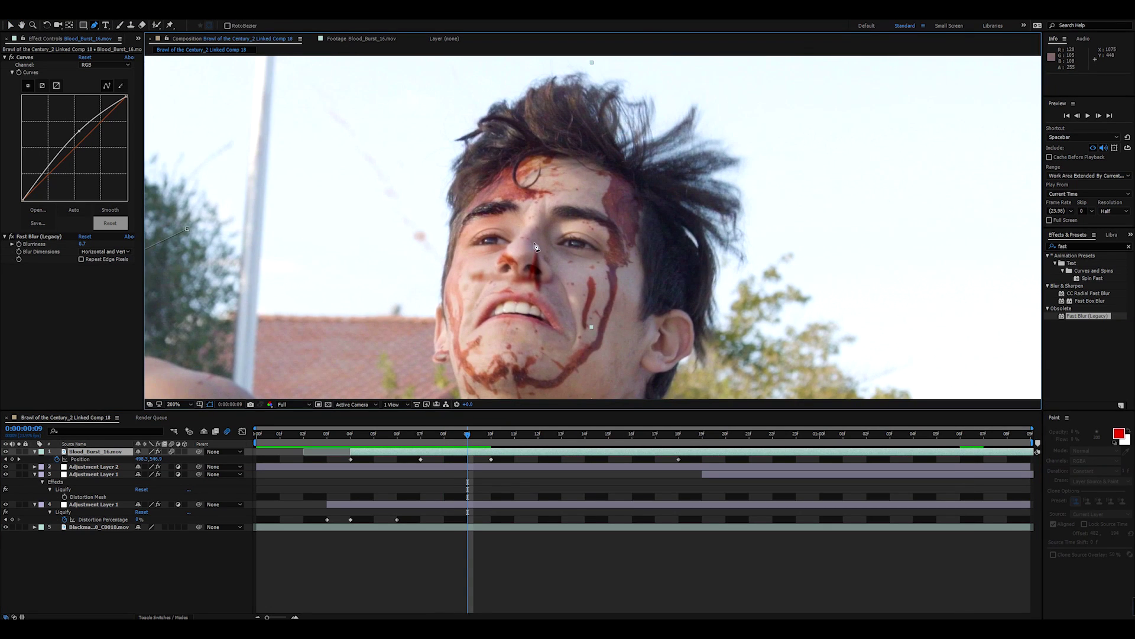
click(536, 302)
click(578, 274)
click(558, 226)
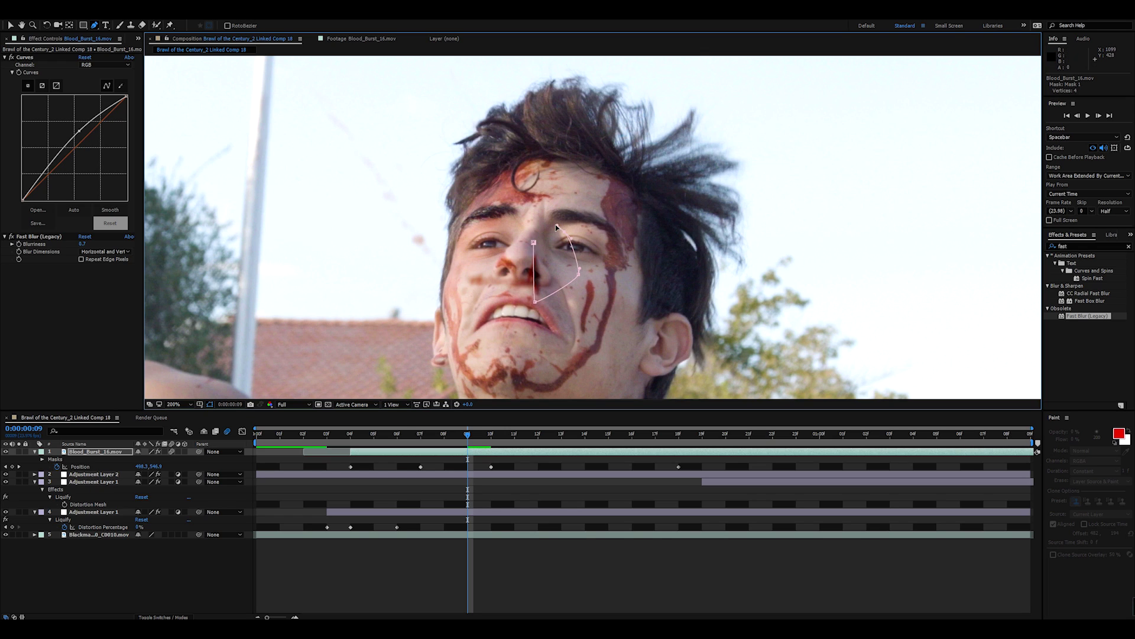
click(534, 243)
- Invert the blood burst's mask and set its feather to 4 pixels
key(m)
click(169, 459)
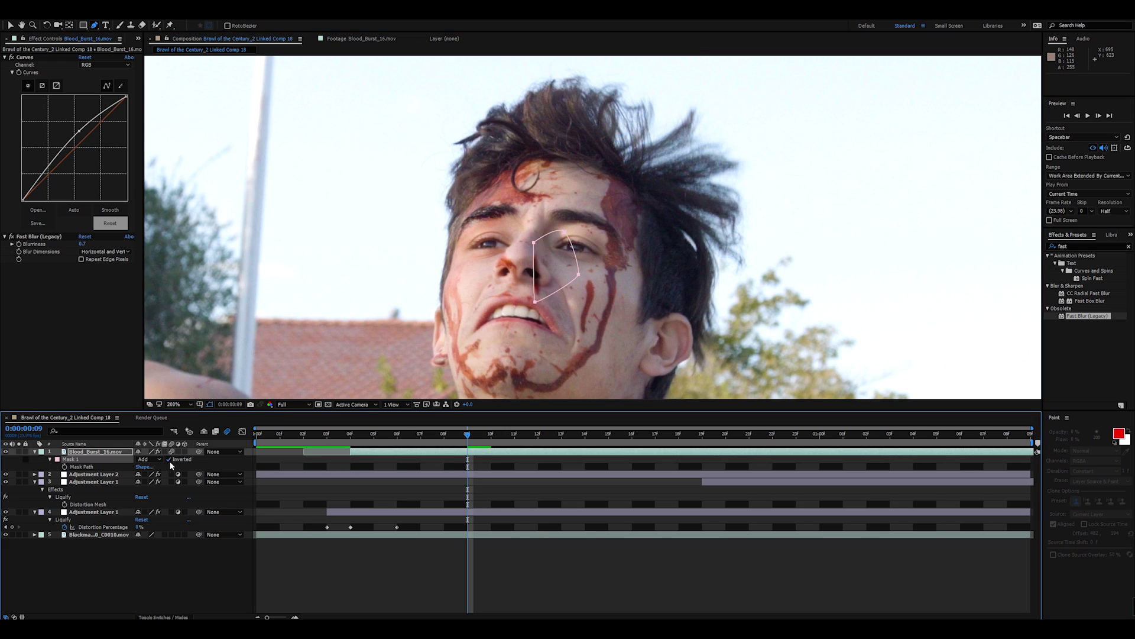
key(f)
click(157, 467)
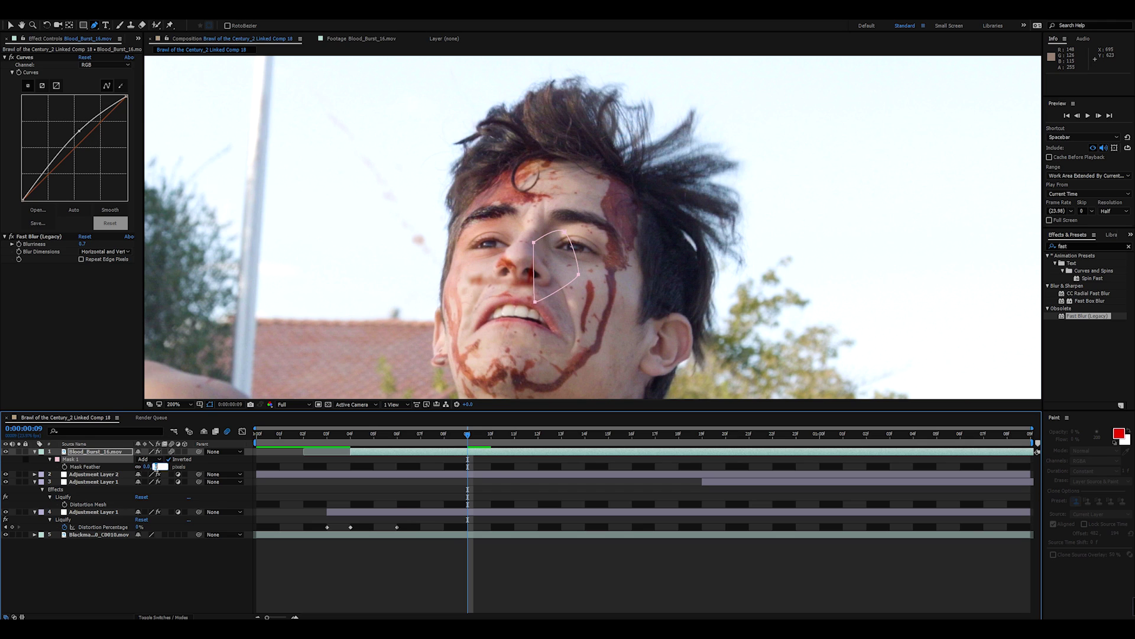
click(210, 602)
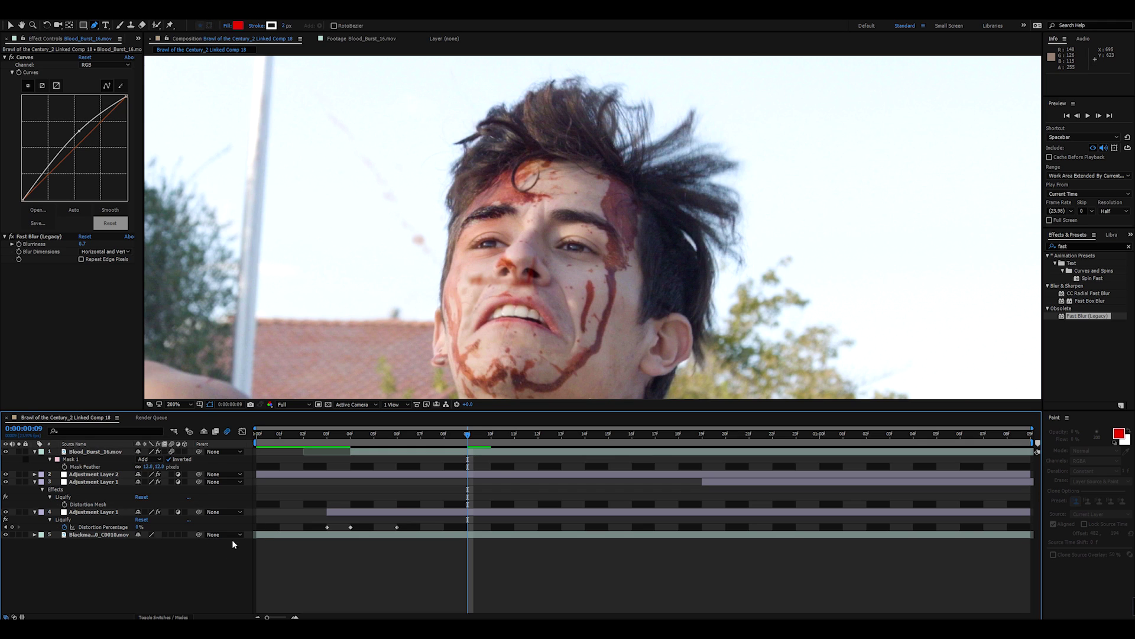
click(147, 466)
text(4)
key(Return)
- Round the blood burst mask's lower corner into a smooth curve and preview the result from 0:00:00:04
click(97, 452)
key(v)
ctrl+alt+click(533, 300)
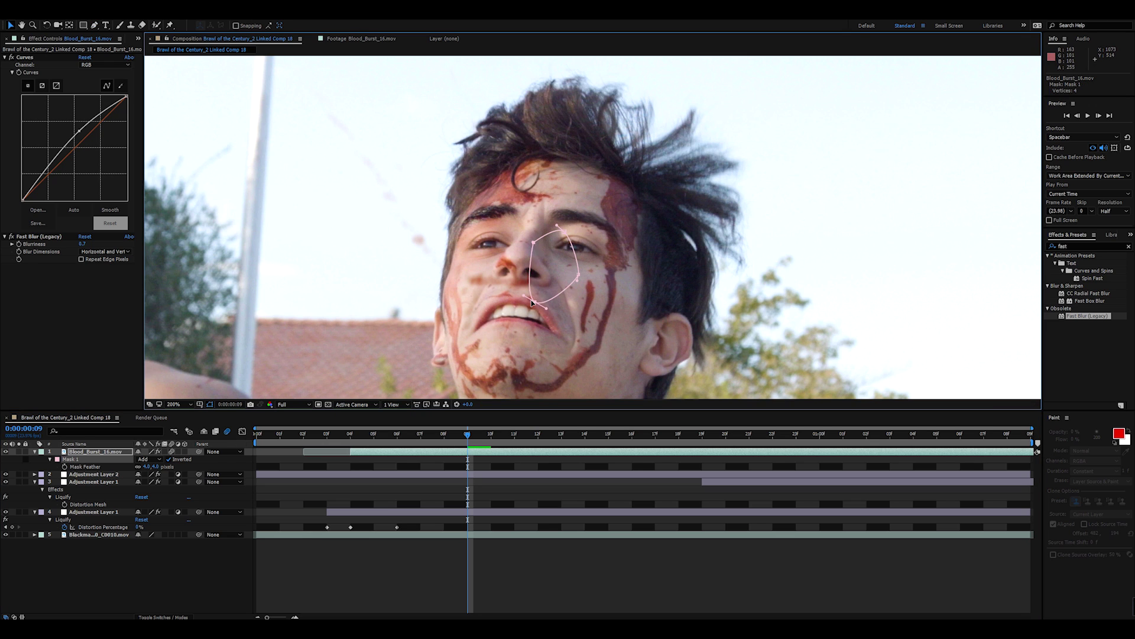
click(349, 434)
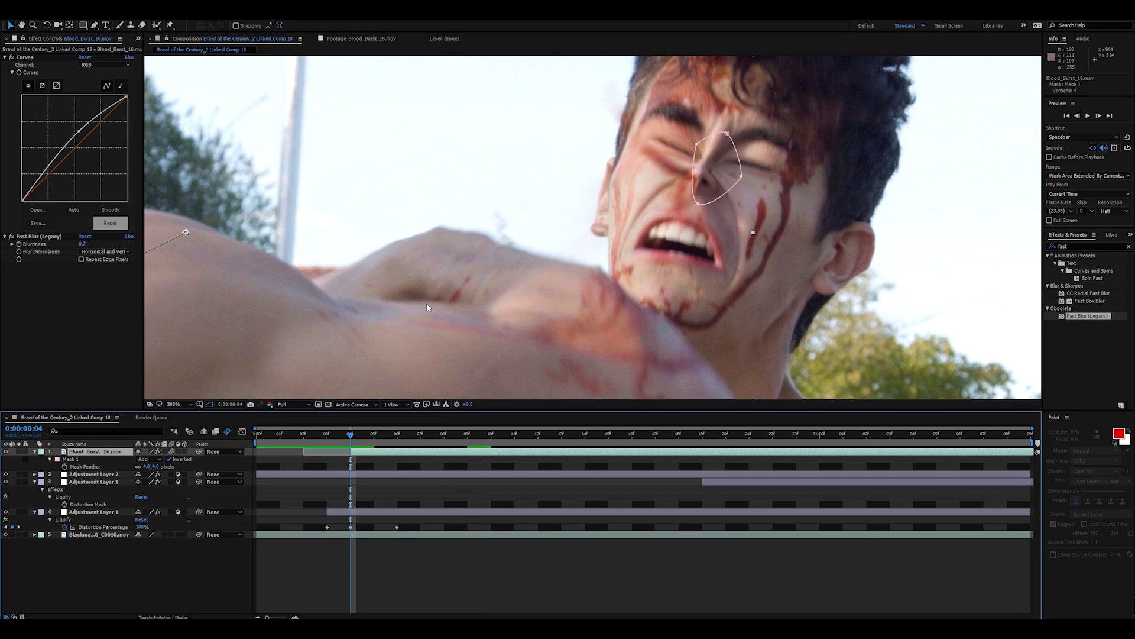
key(space)
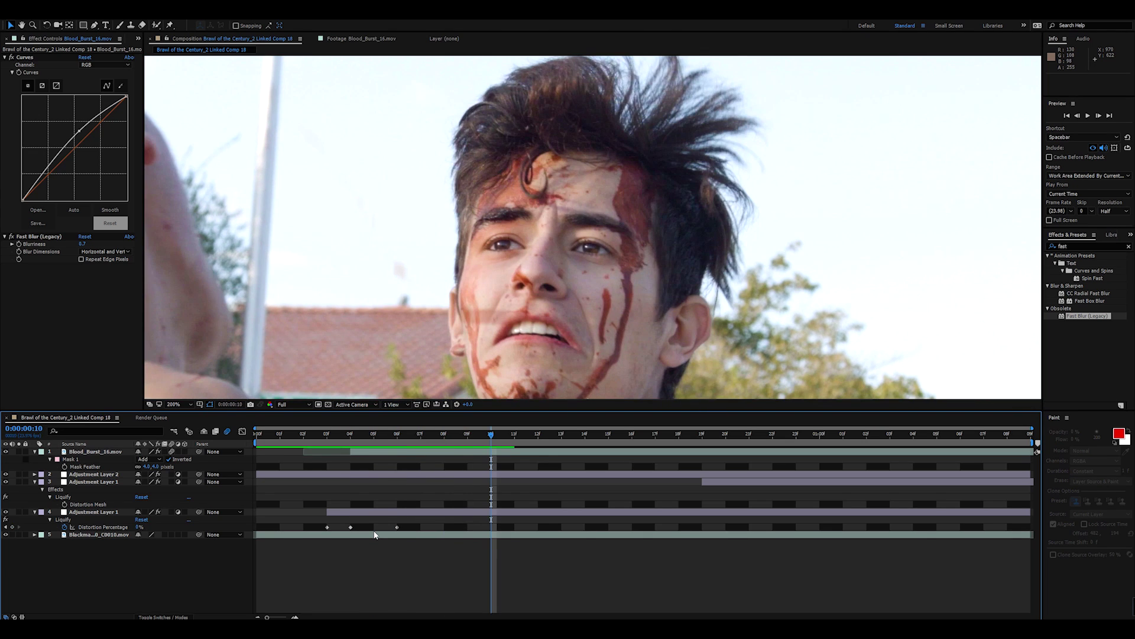
- Duplicate the masked blood burst layer to strengthen the effect and preview the composition from the start
click(87, 452)
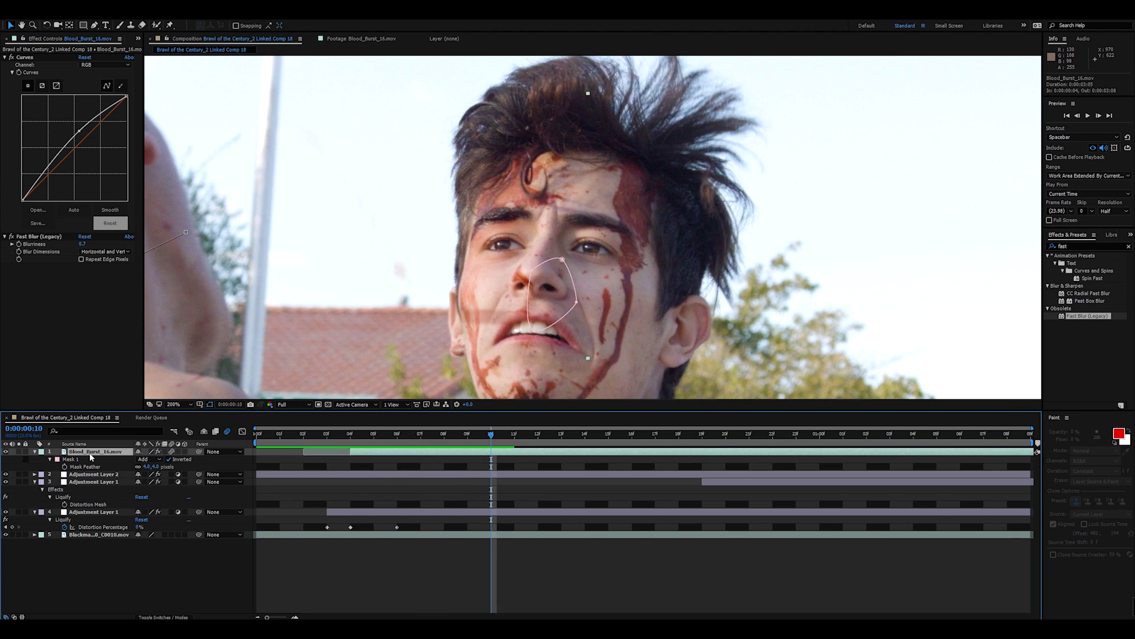
key(ctrl+d)
scroll(593, 228, down, 2)
click(458, 437)
key(Home)
click(198, 577)
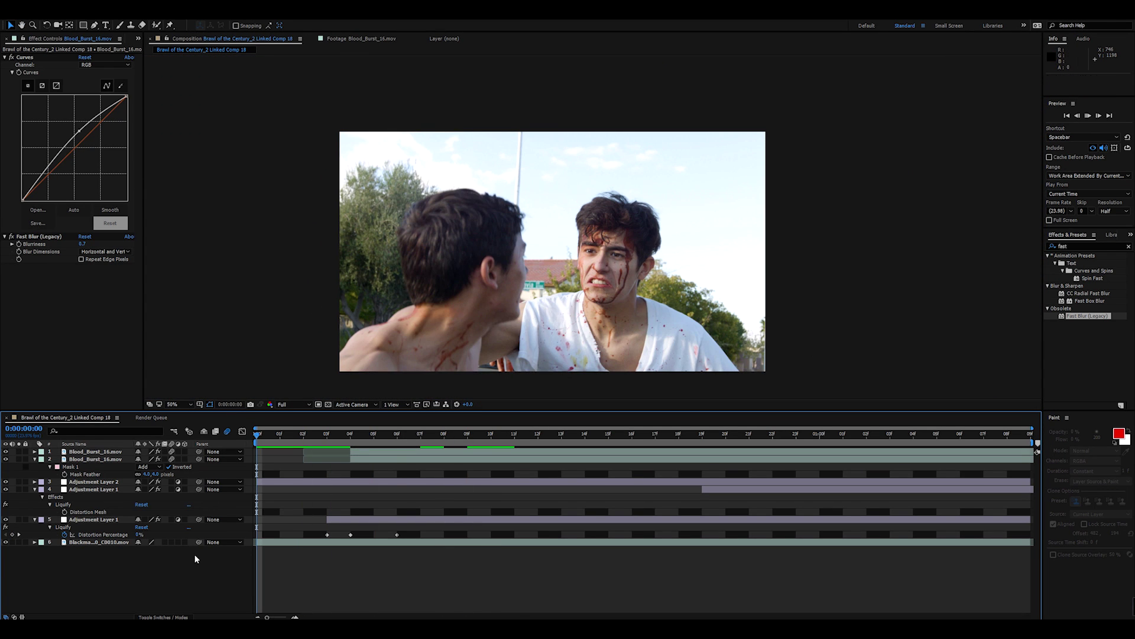
key(space)
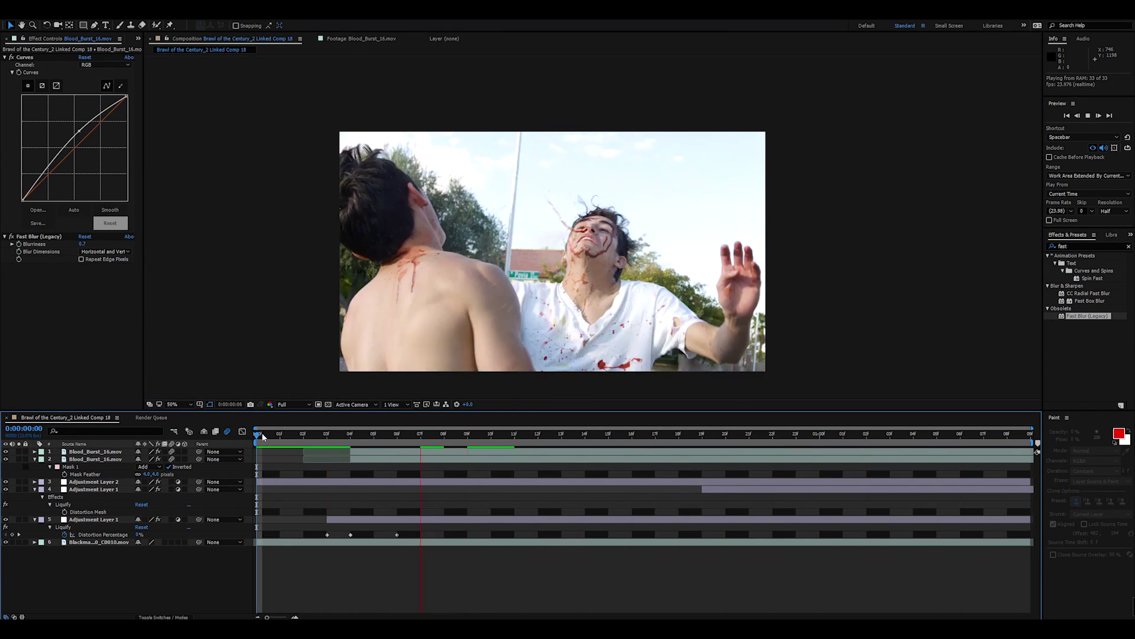
key(space)
key(period)
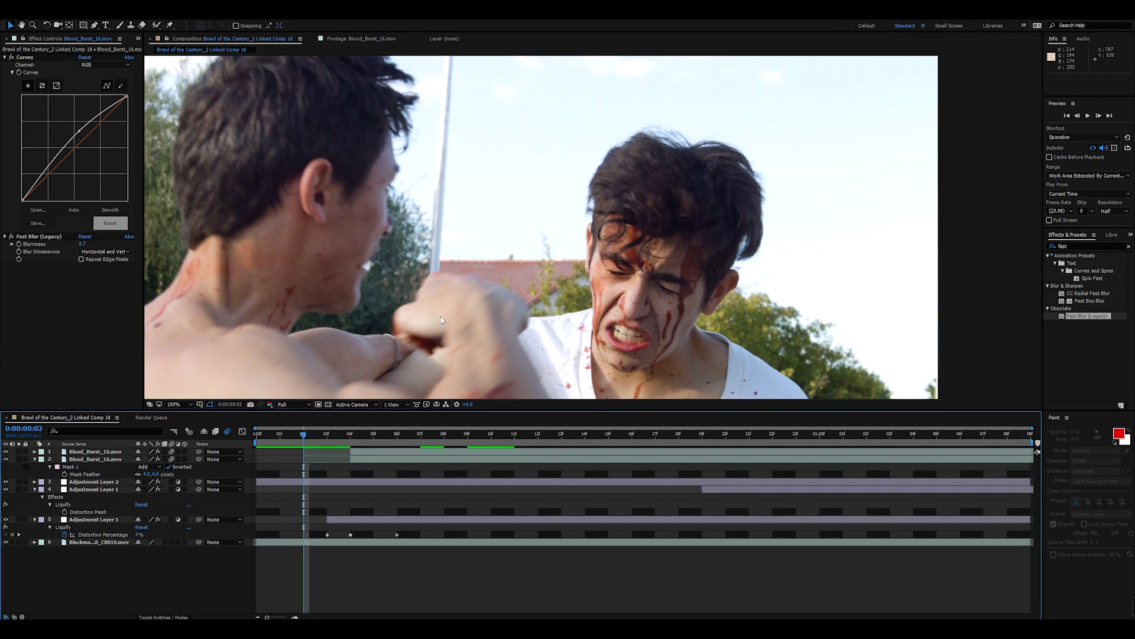
key(space)
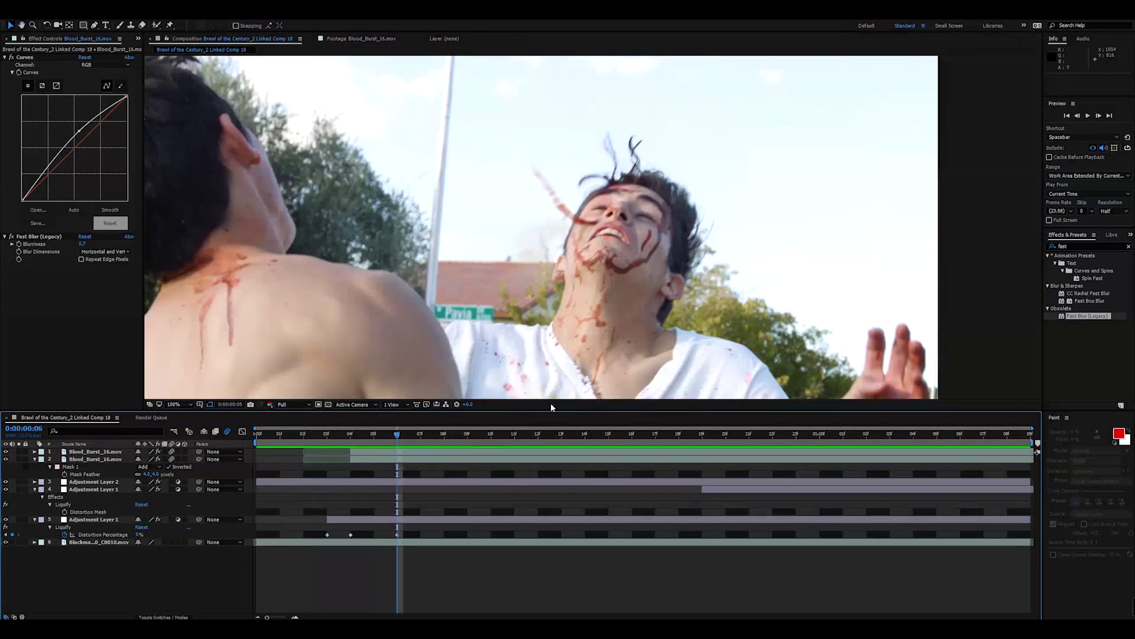
- Change the motion blur shutter angle in the advanced composition settings
key(ctrl+alt+0)
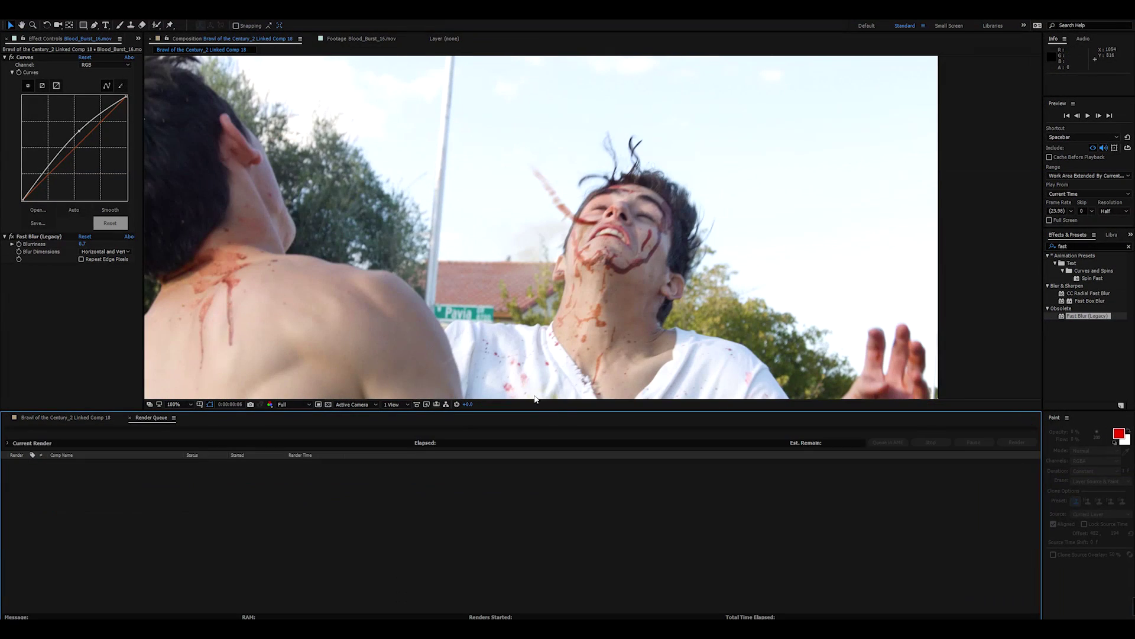
click(52, 420)
click(87, 451)
click(49, 15)
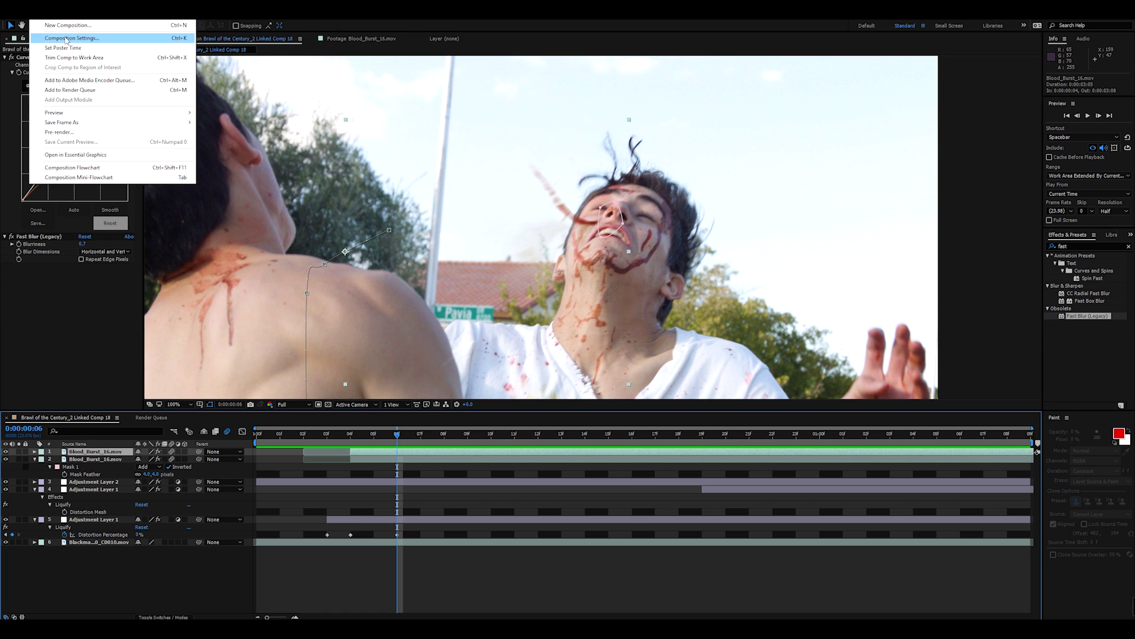
click(66, 39)
click(198, 188)
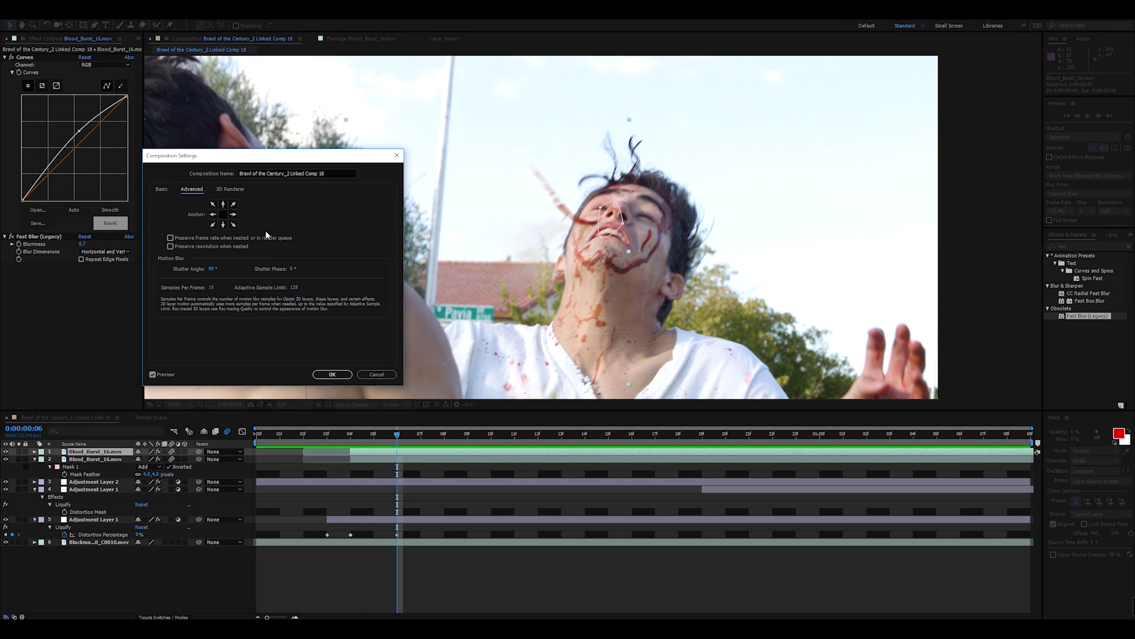
click(211, 269)
key(BackSpace)
key(Return)
- Preview the punch from the start, both close up and full frame, to examine the blood burst's motion blur
drag(328, 436, 239, 457)
scroll(428, 179, down, 1)
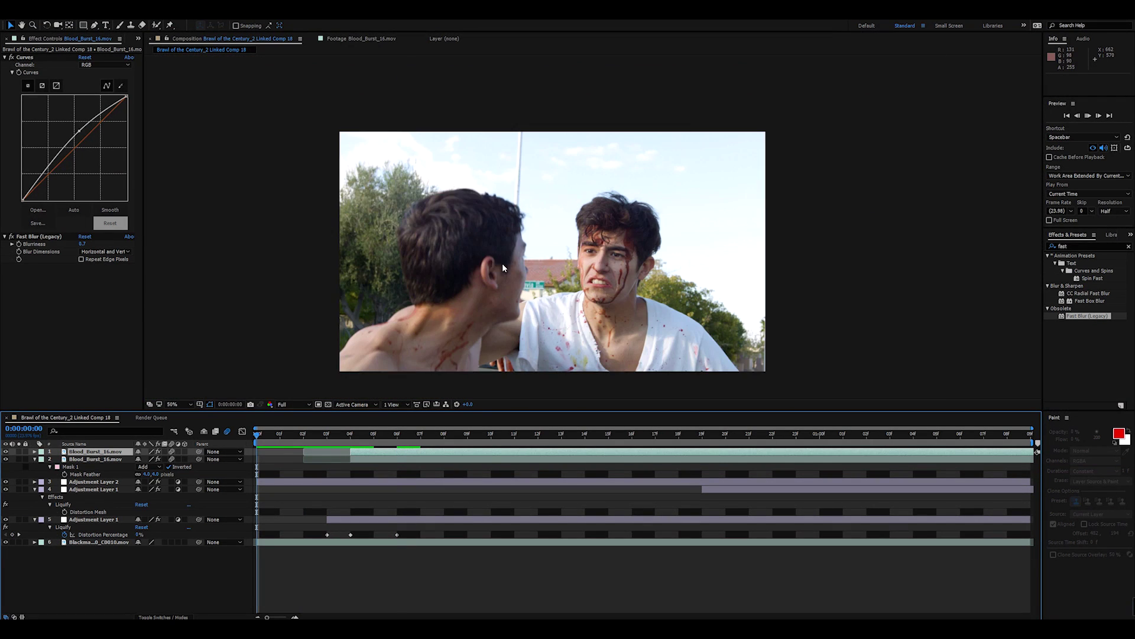
key(space)
drag(303, 436, 255, 435)
scroll(688, 143, up, 1)
key(space)
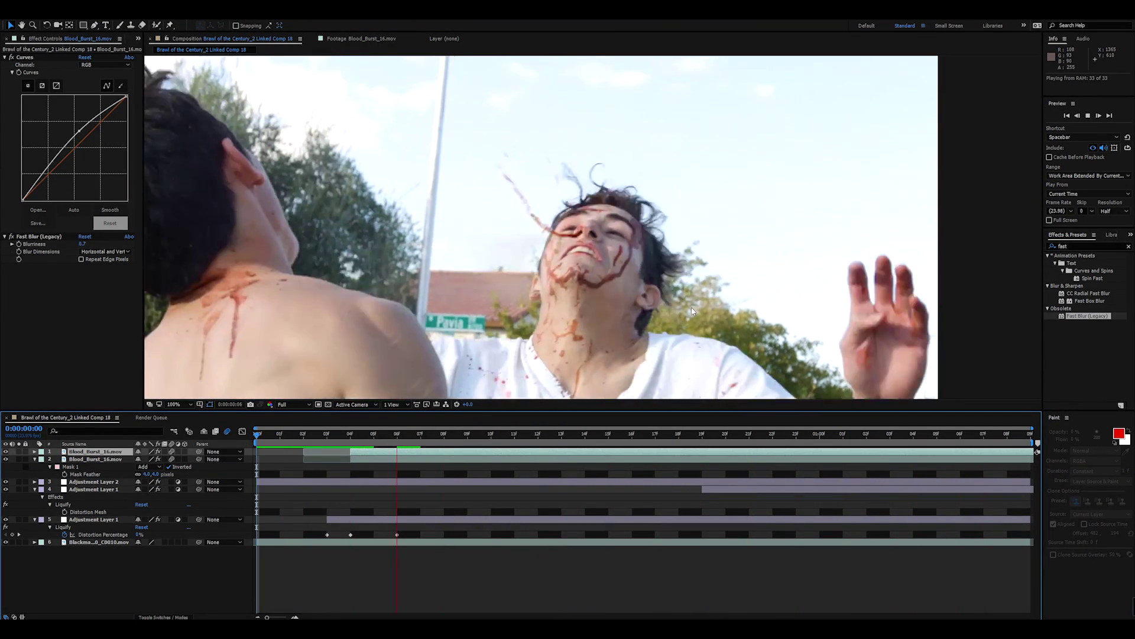
click(327, 433)
drag(330, 439, 727, 436)
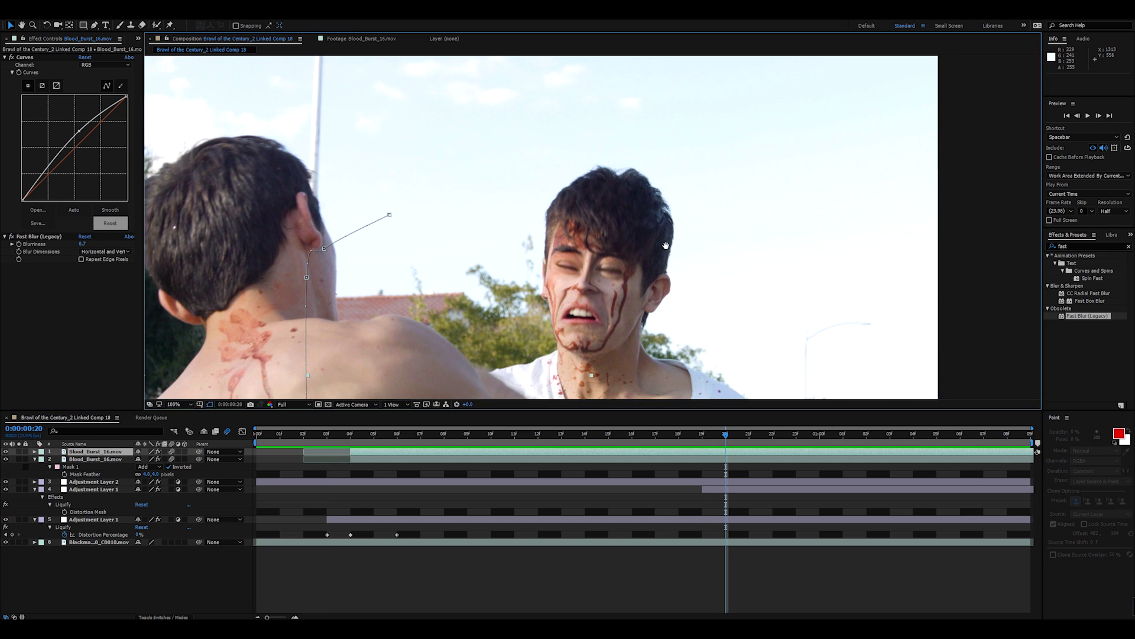
scroll(633, 221, down, 1)
drag(332, 440, 243, 448)
key(space)
key(space)
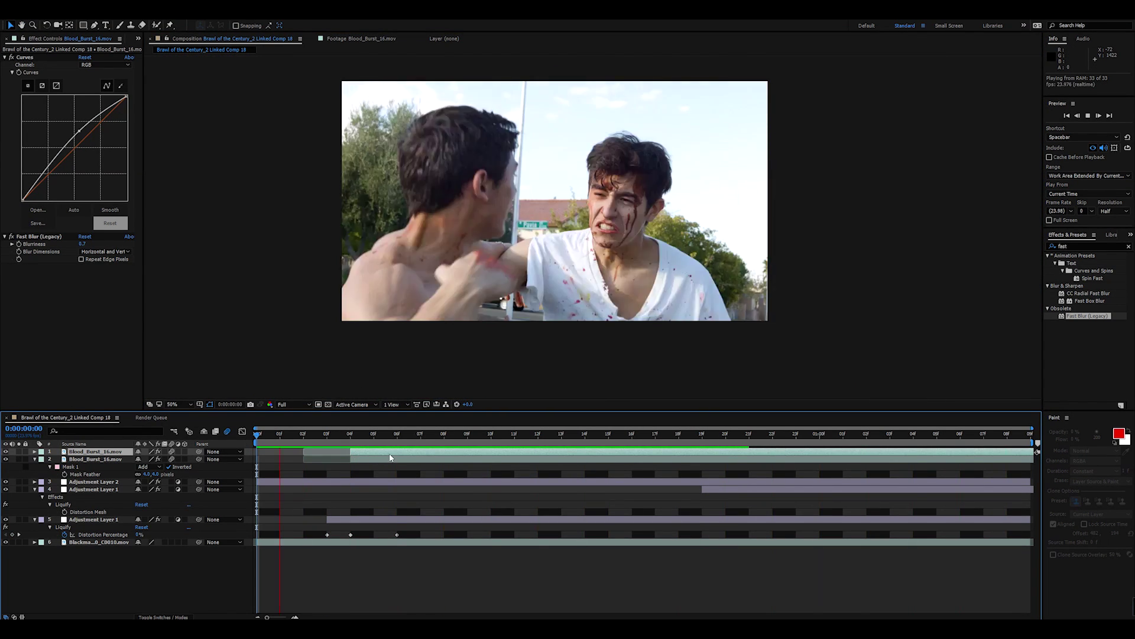
key(space)
key(v)
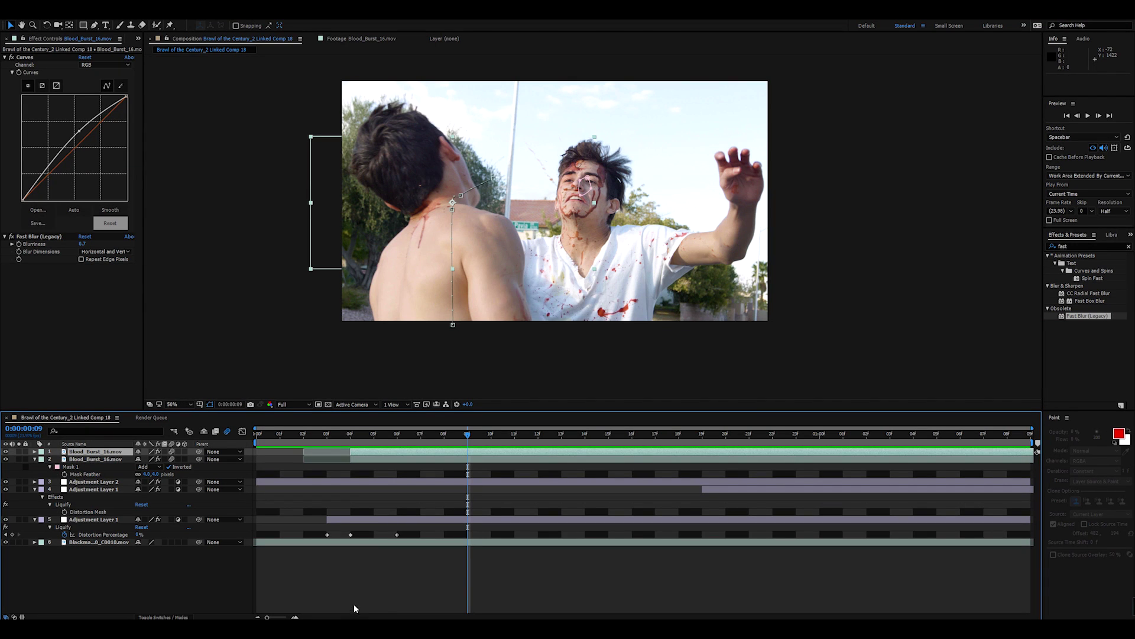
- Switch to Premiere Pro and make video tracks V3 and V2 visible in the Dialogue Sequence
key(alt+Tab)
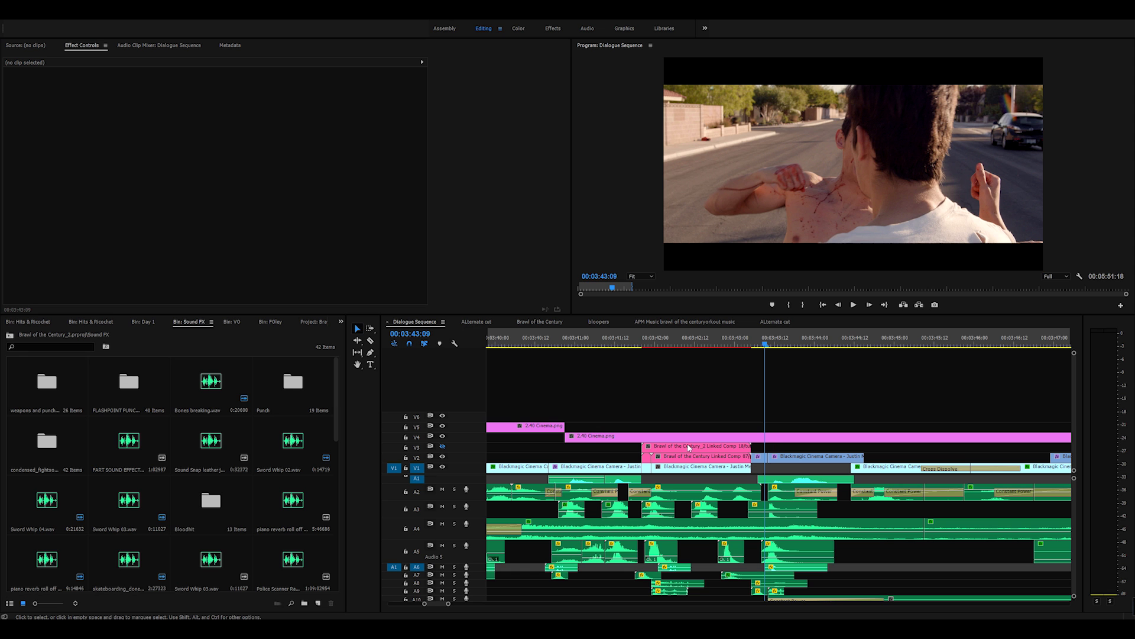
click(442, 447)
click(443, 456)
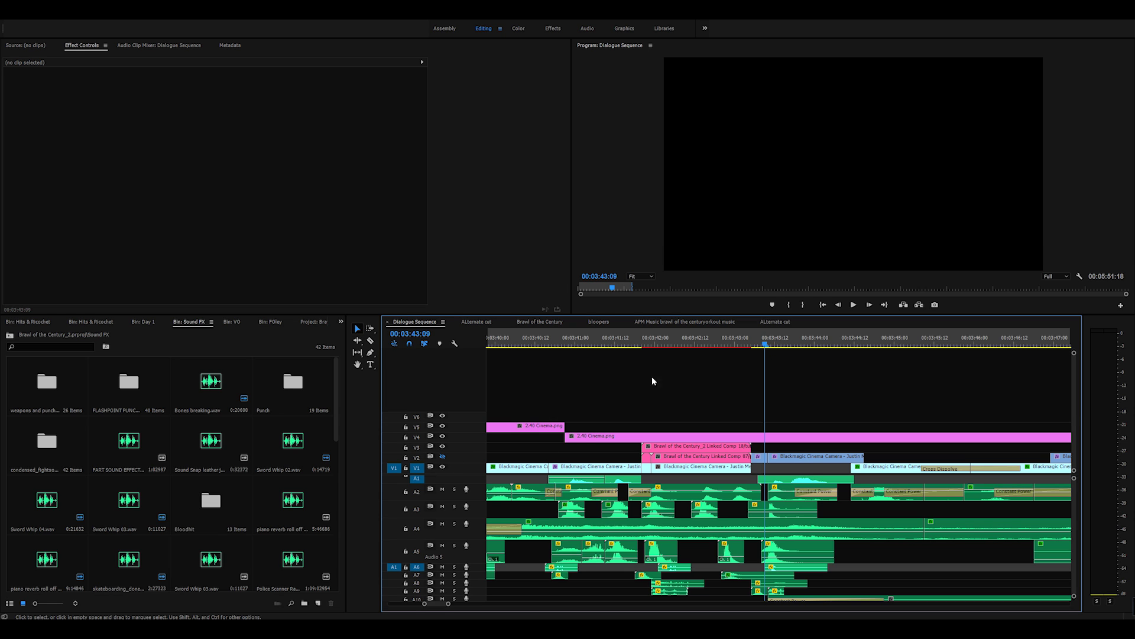
click(640, 339)
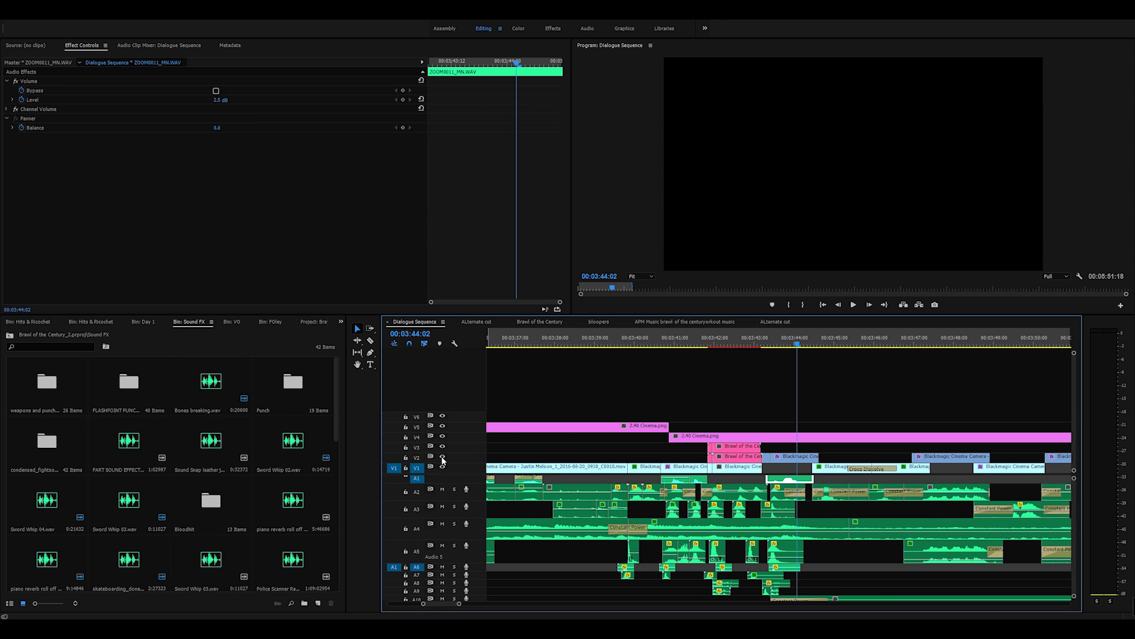
- Play the edited fight from 00:03:41:04 in the maximized program monitor and return to After Effects
drag(730, 337, 690, 345)
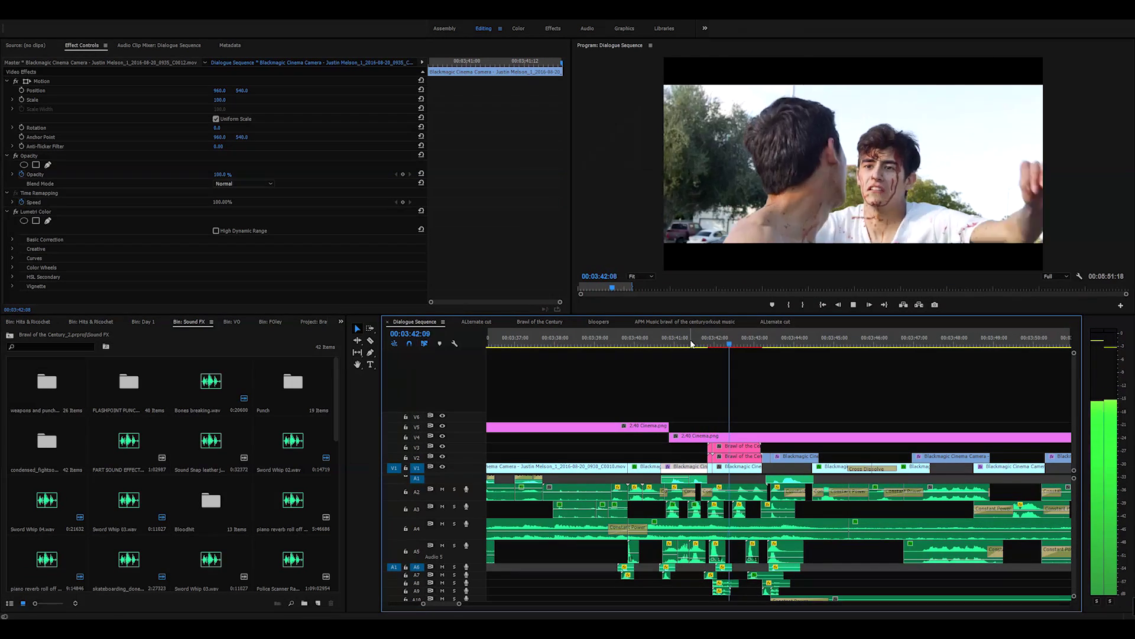
key(space)
drag(691, 345, 681, 343)
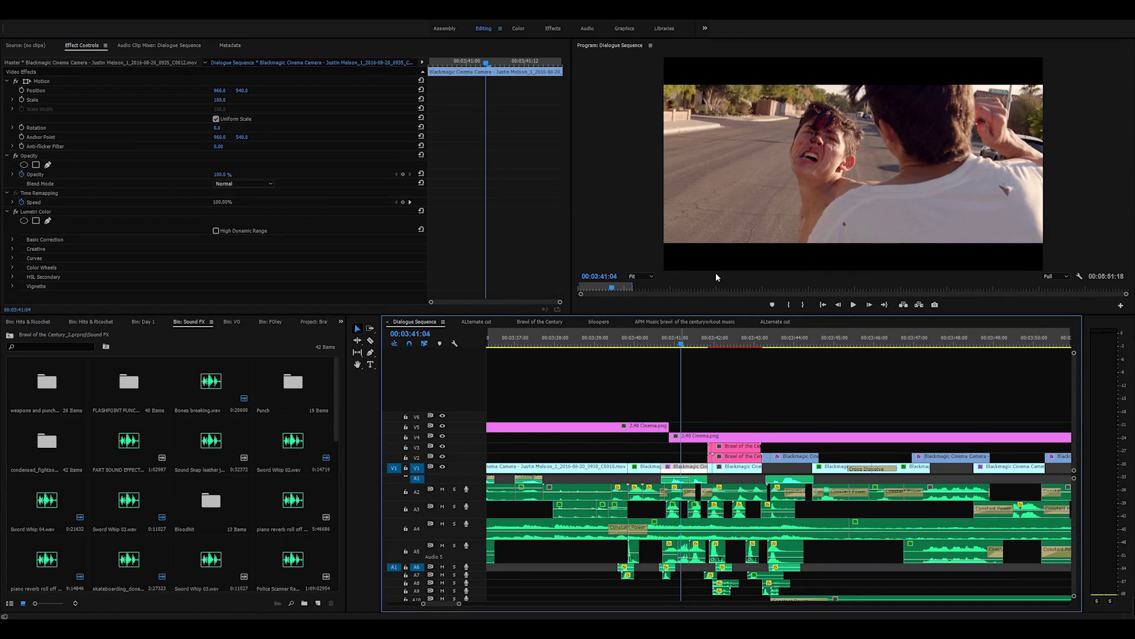
click(789, 125)
key(grave)
key(space)
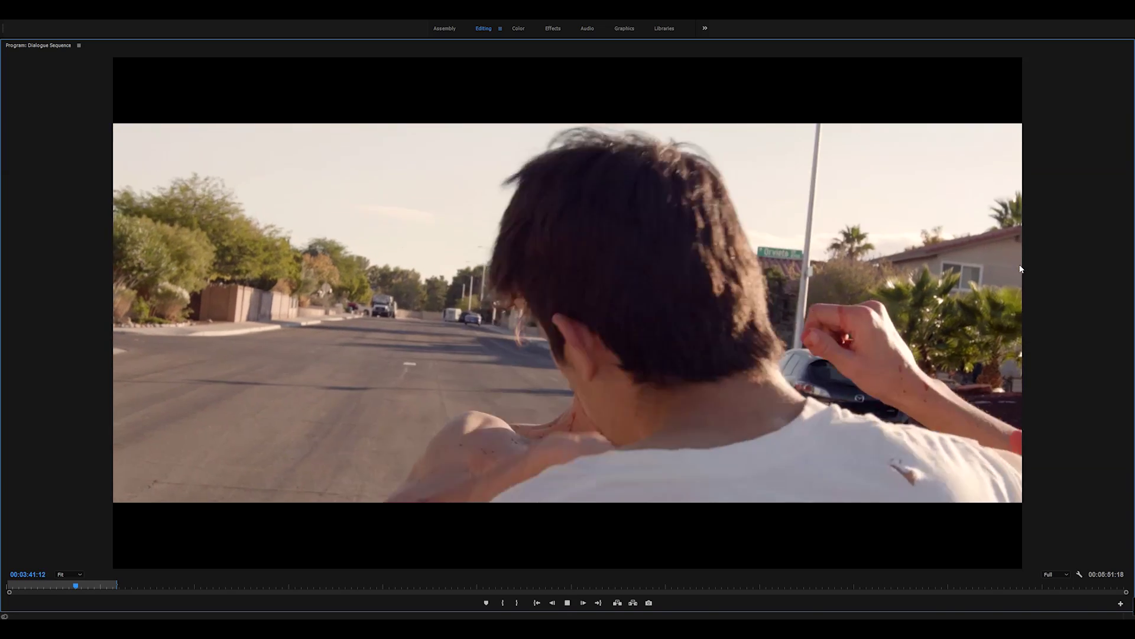
key(space)
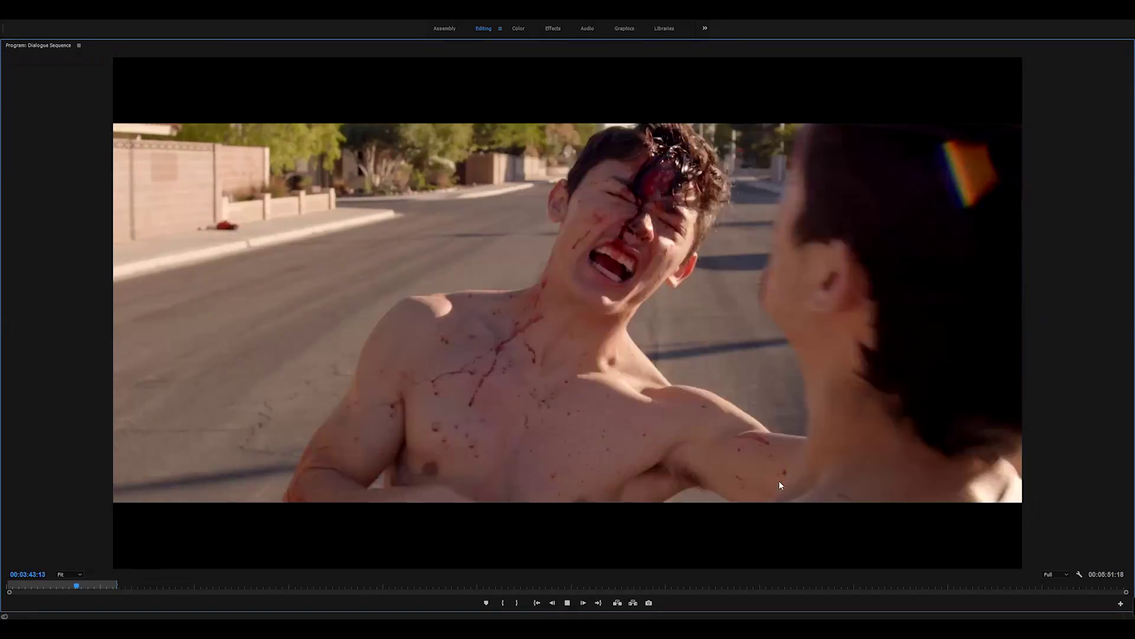
key(grave)
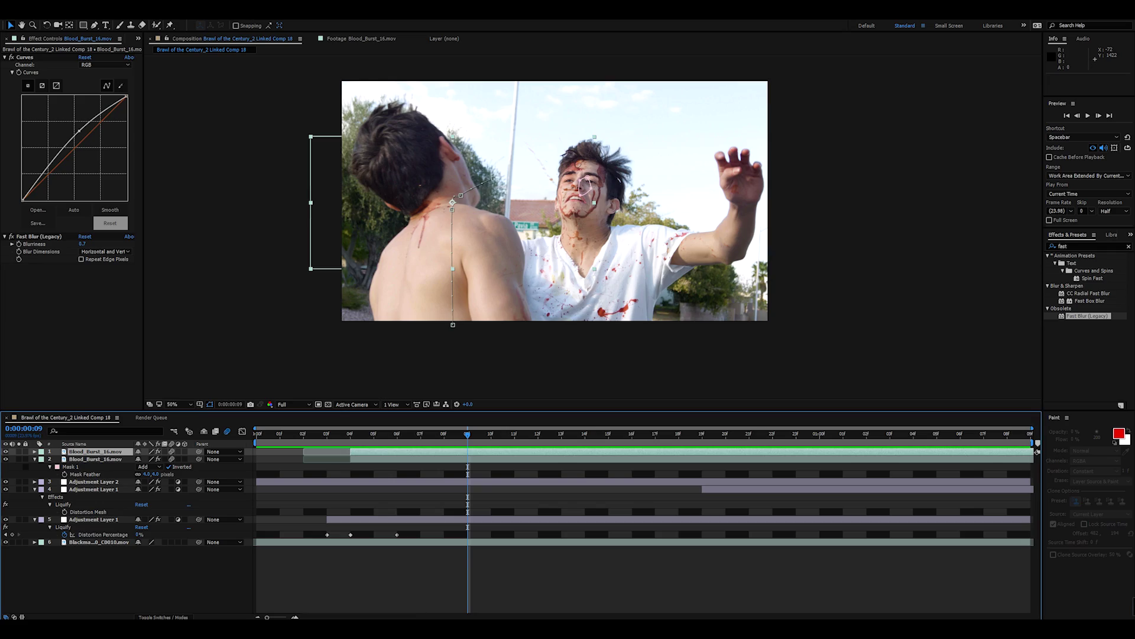
- Deselect the blood burst layer and scrub past the punch to 0:00:00:14, checking the struck fighter's face close up
drag(394, 439, 166, 547)
click(133, 566)
drag(362, 433, 556, 407)
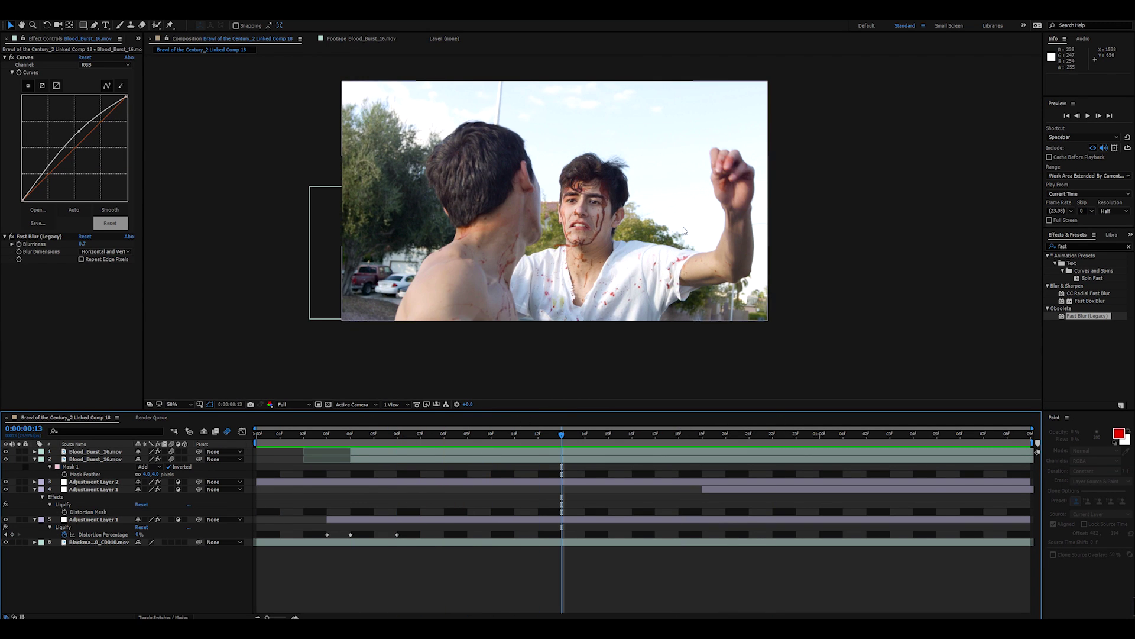
scroll(656, 192, up, 4)
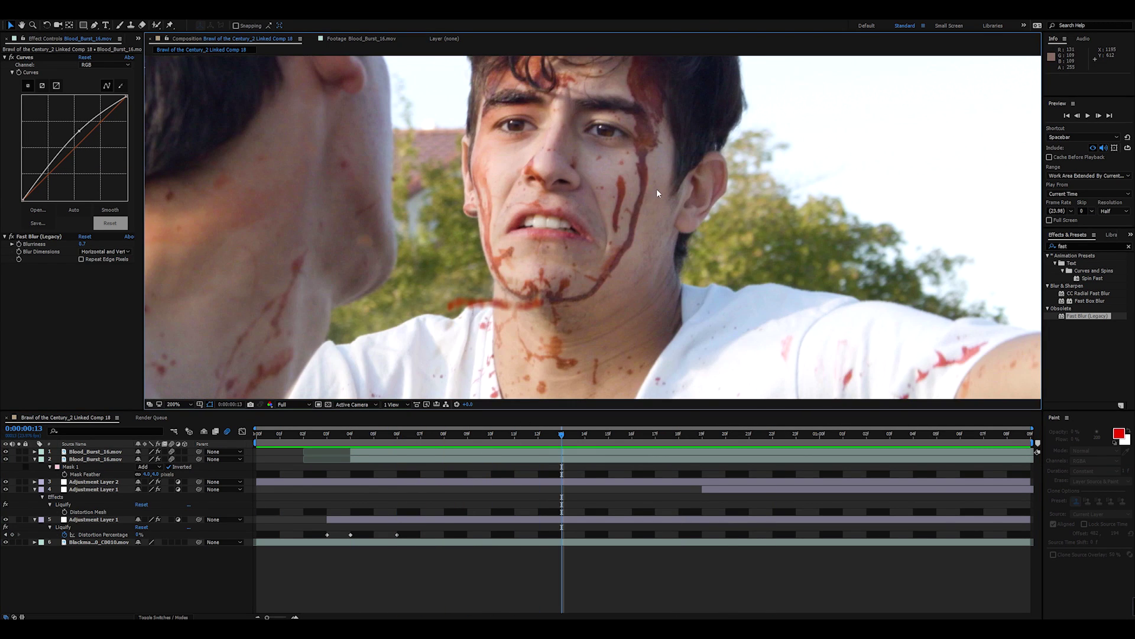
drag(656, 189, 691, 229)
drag(566, 437, 590, 435)
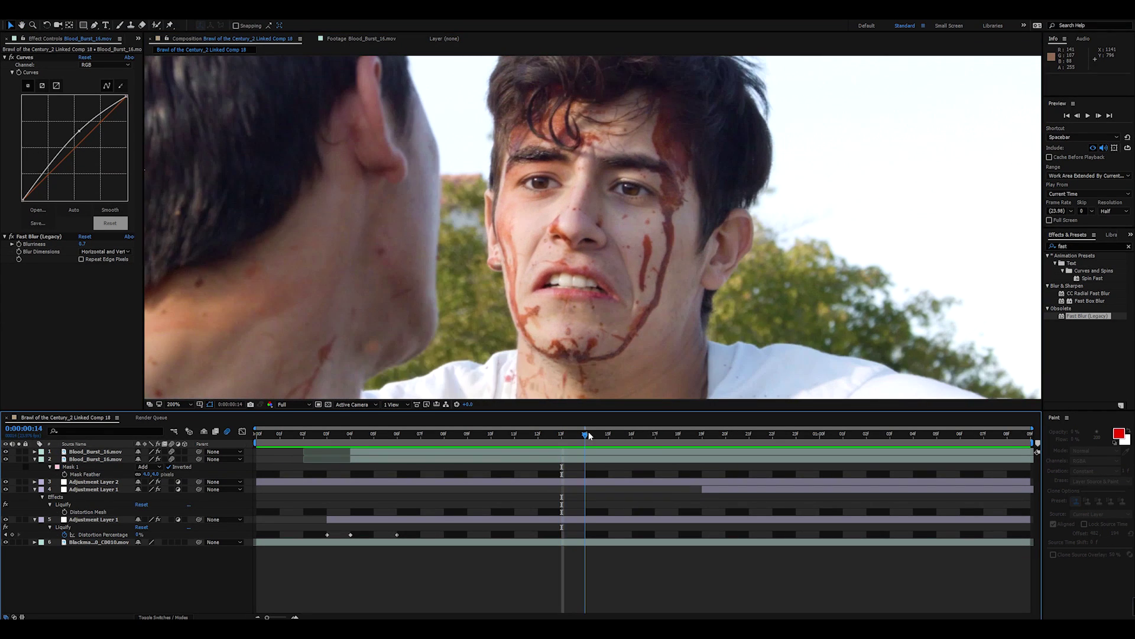
- Examine the blood on the fighter's face at 0:00:00:14, both in extreme close-up and in the wider shot
scroll(573, 162, up, 2)
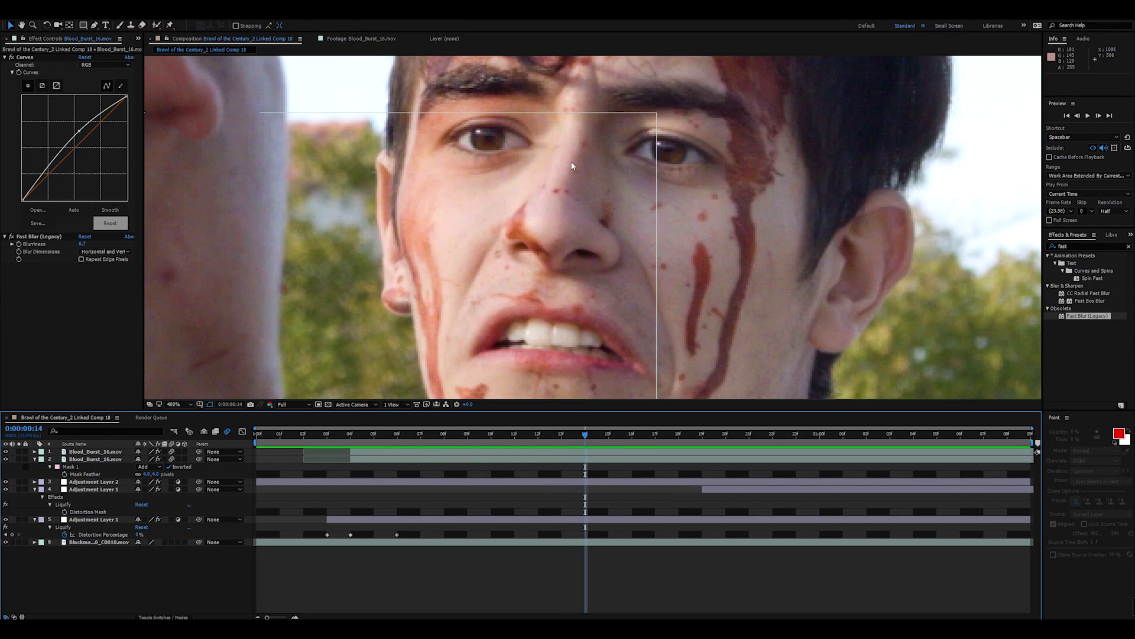
scroll(546, 169, down, 4)
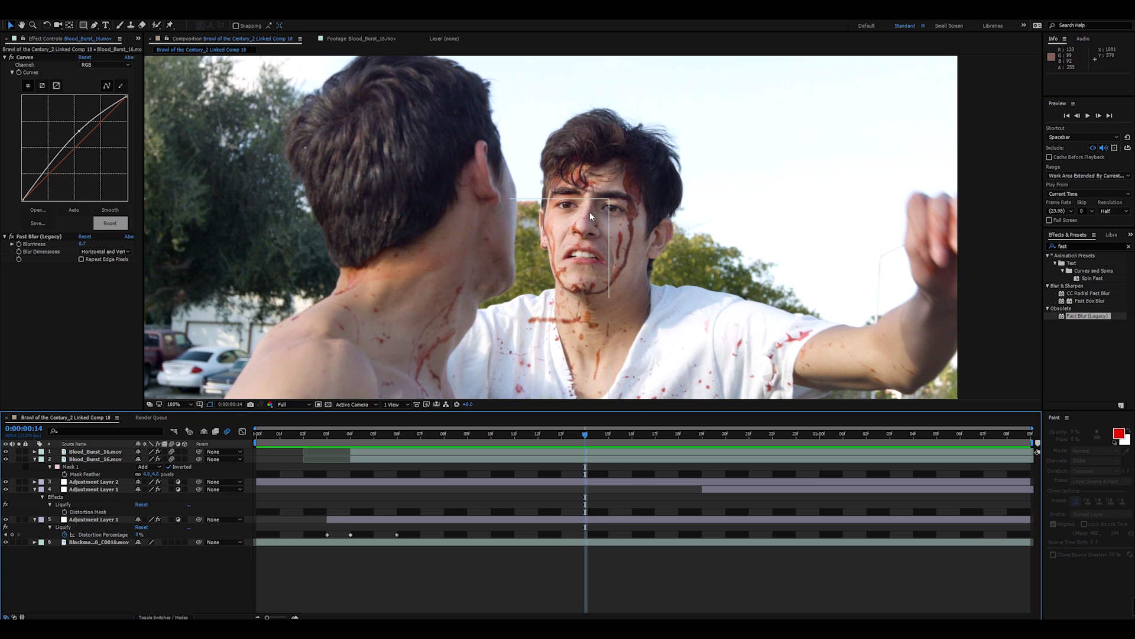
scroll(592, 222, up, 1)
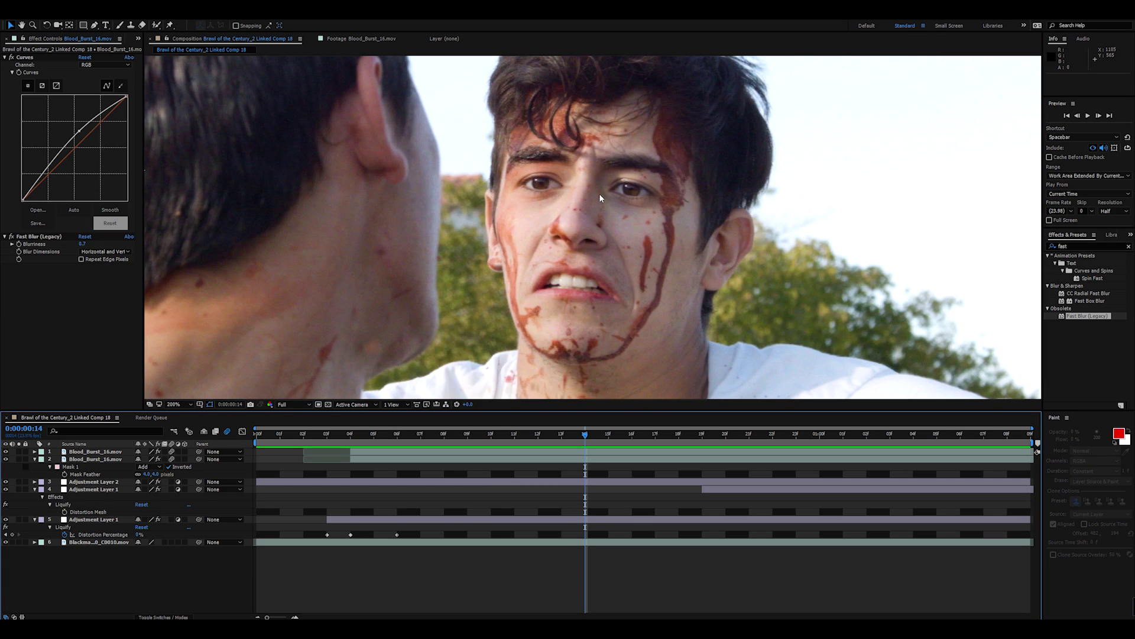
scroll(548, 165, up, 1)
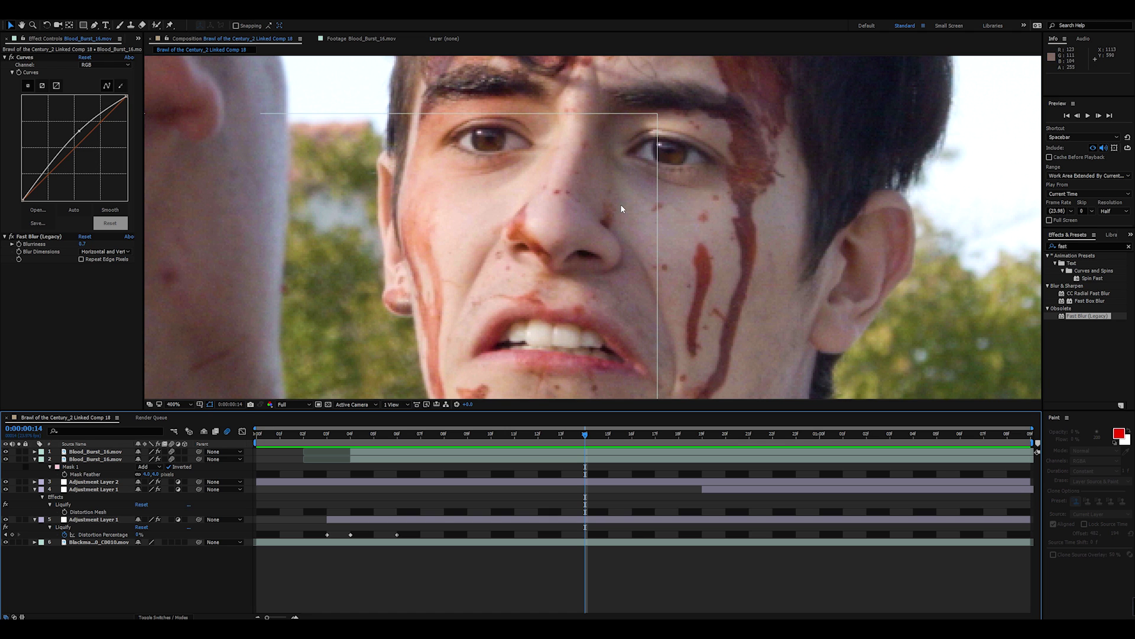
scroll(680, 249, down, 1)
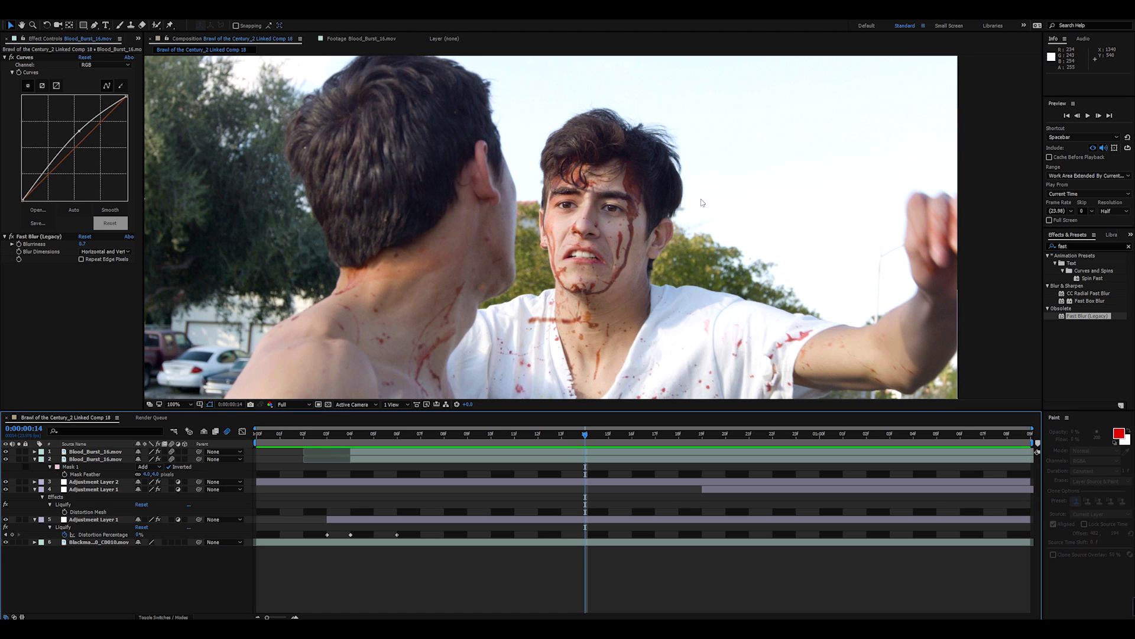
key(comma)
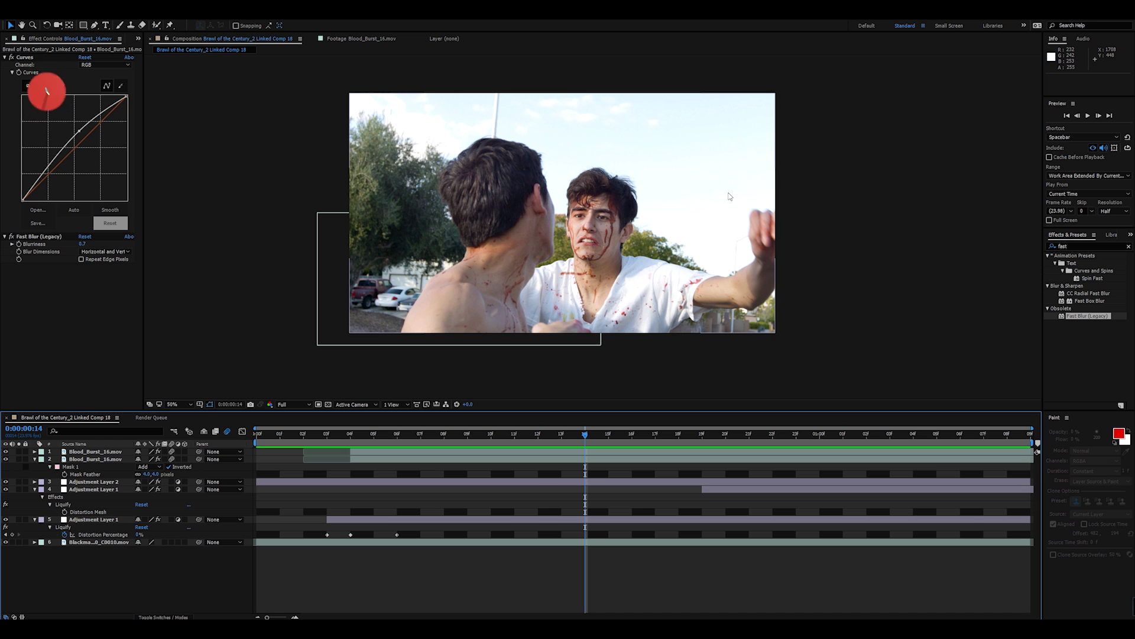
scroll(611, 213, up, 2)
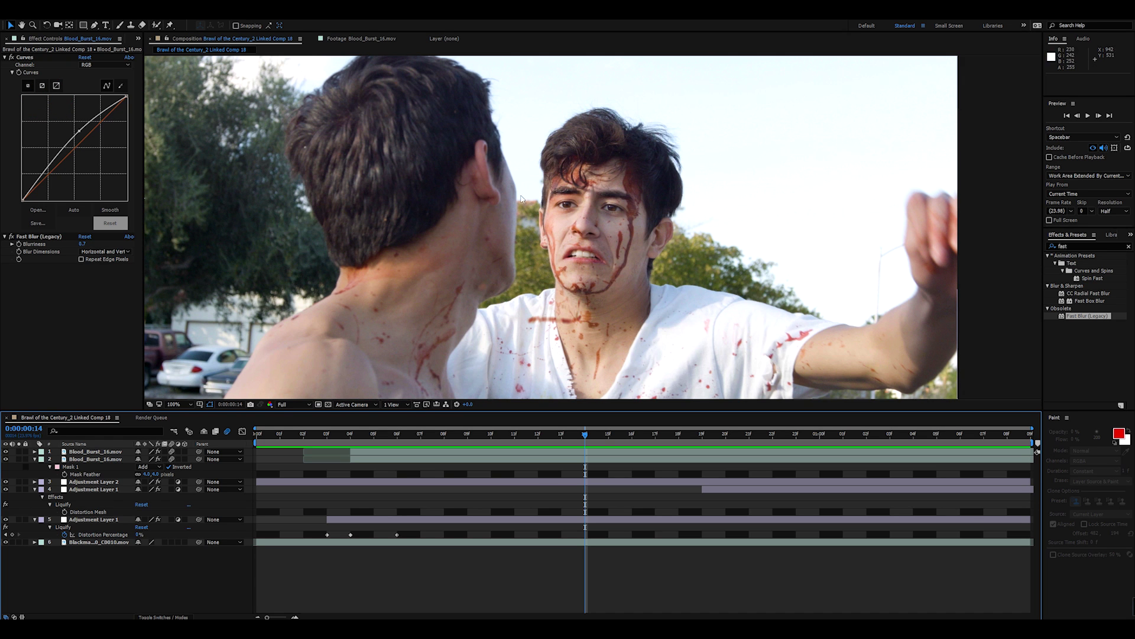
scroll(653, 211, down, 2)
scroll(624, 232, up, 2)
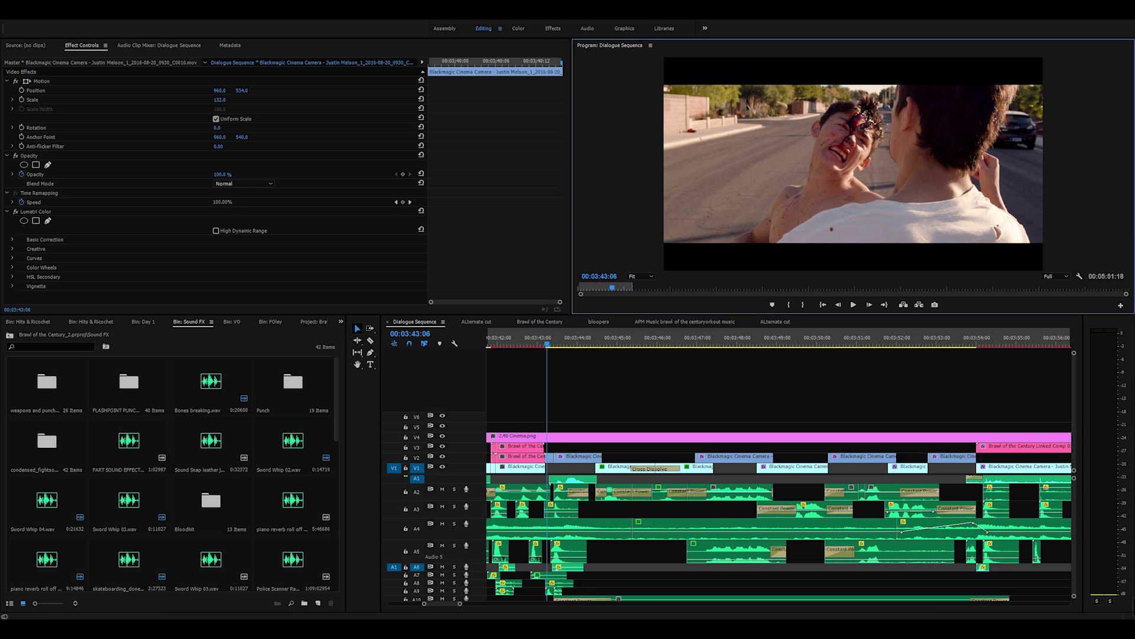
- Switch to Premiere Pro, scrub the Dialogue Sequence around 00:03:39:20 in a wider timeline view, and return to After Effects to preview the punch
drag(525, 340, 493, 340)
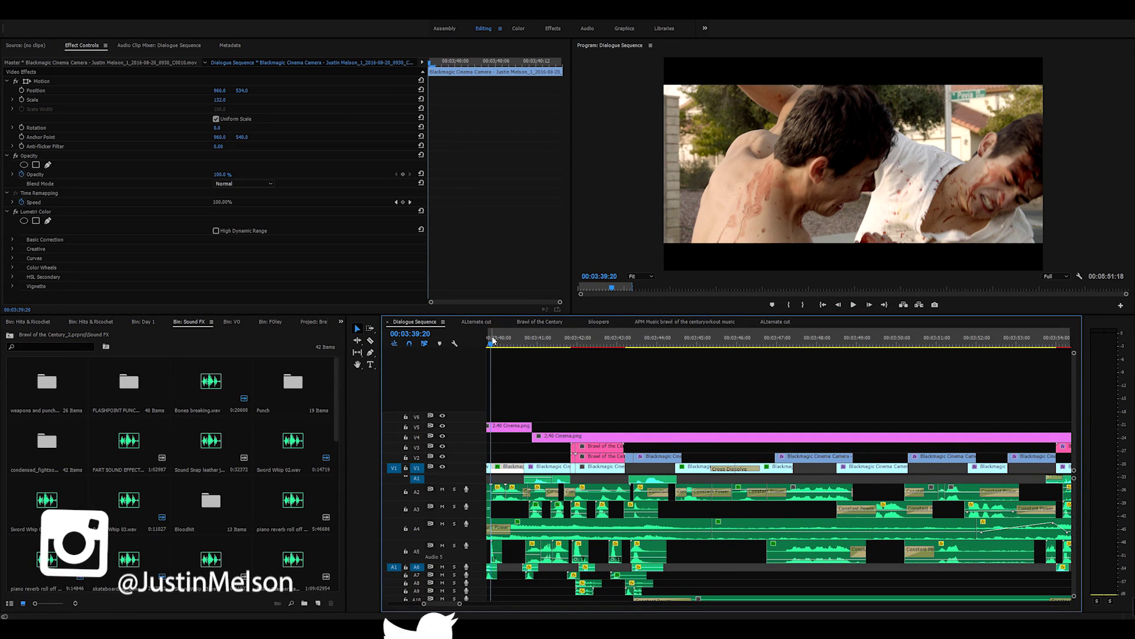
key(minus)
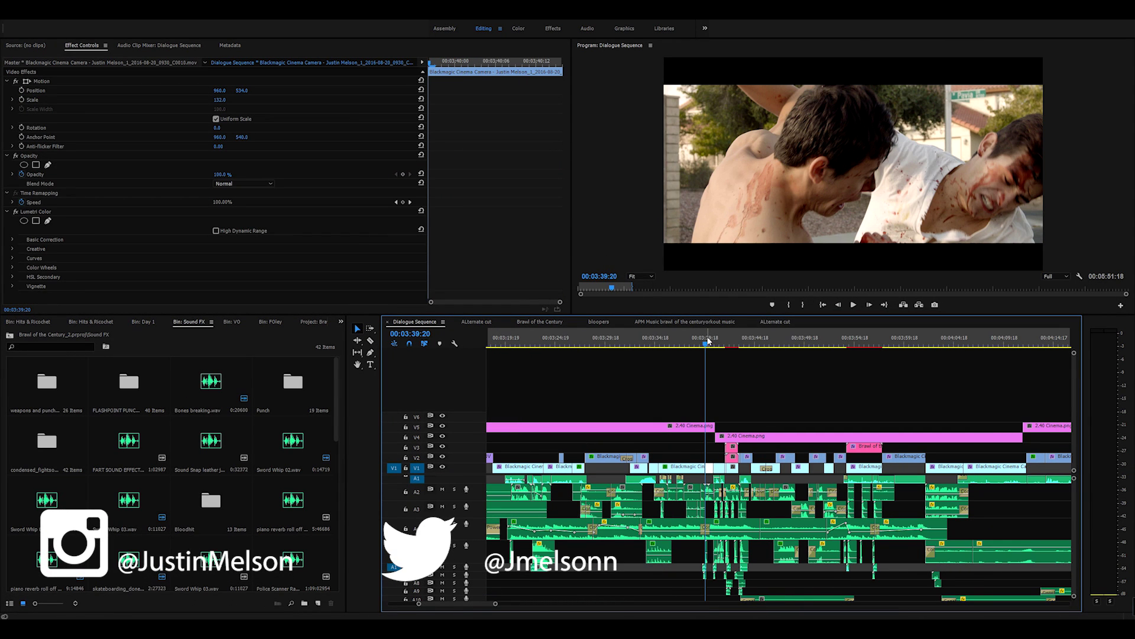
mouse_move(707, 341)
mouse_down()
mouse_move(691, 343)
mouse_move(723, 346)
mouse_up()
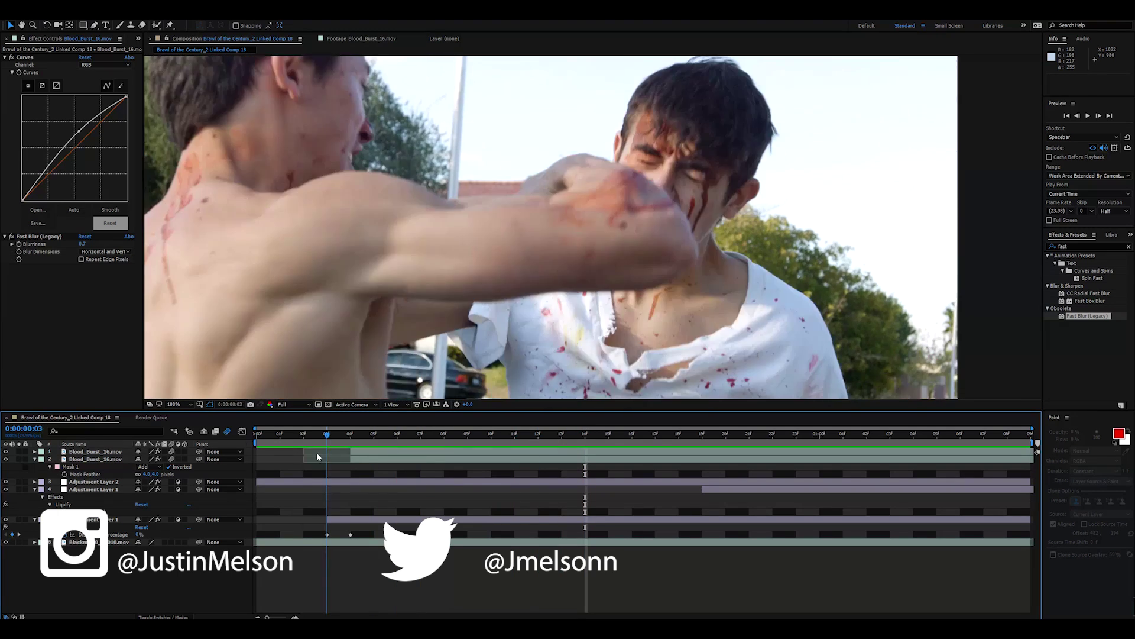
key(space)
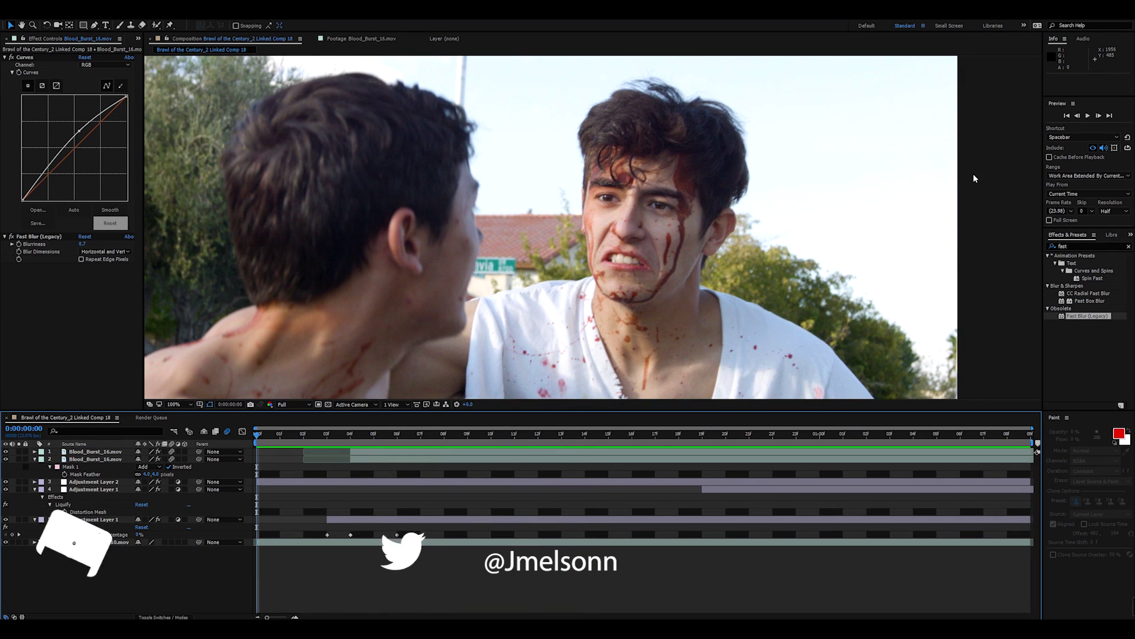